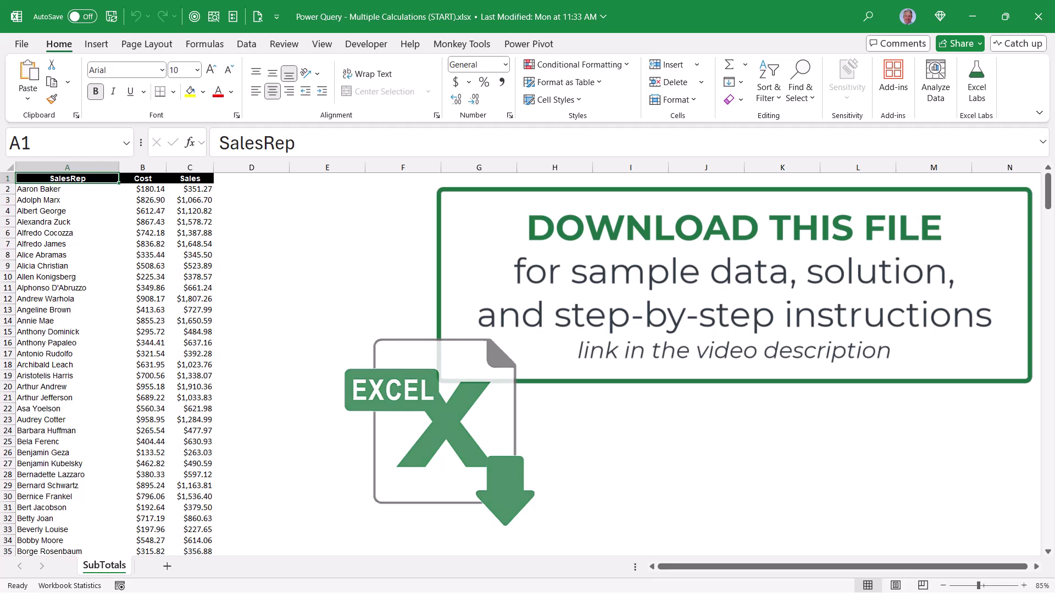
- Select the named range Data and load it into the Power Query Editor
{"action": "left_click", "coordinate": [126, 143]}
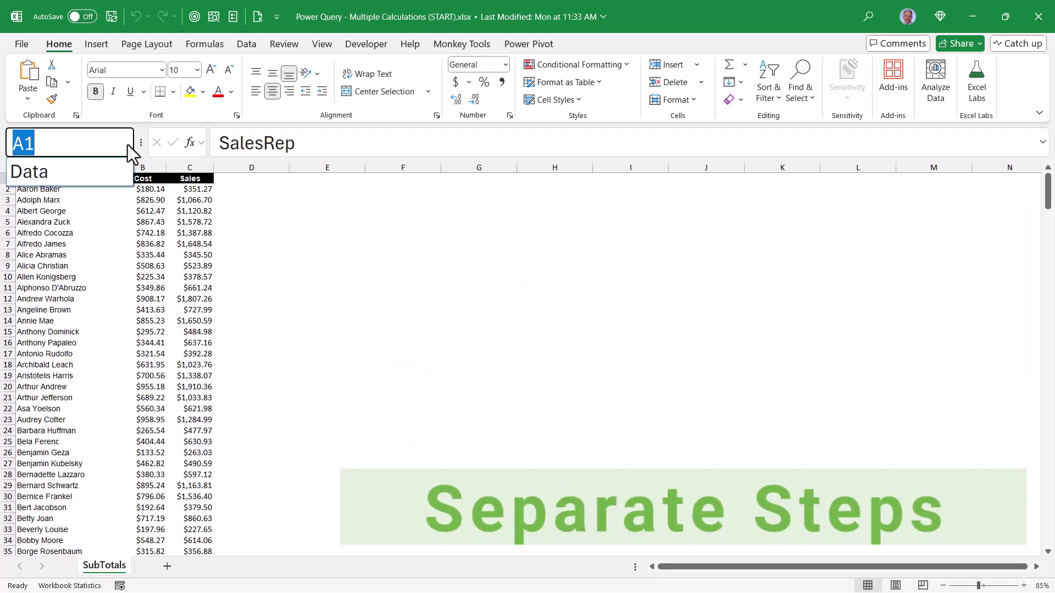
{"action": "left_click", "coordinate": [62, 174]}
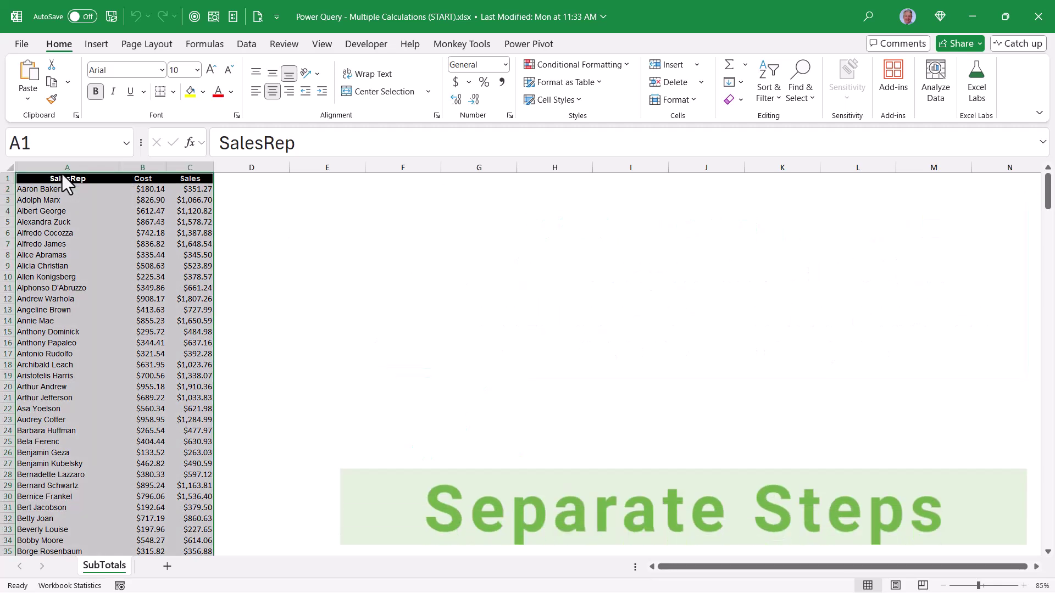
{"action": "left_click", "coordinate": [246, 44]}
{"action": "left_click", "coordinate": [96, 94]}
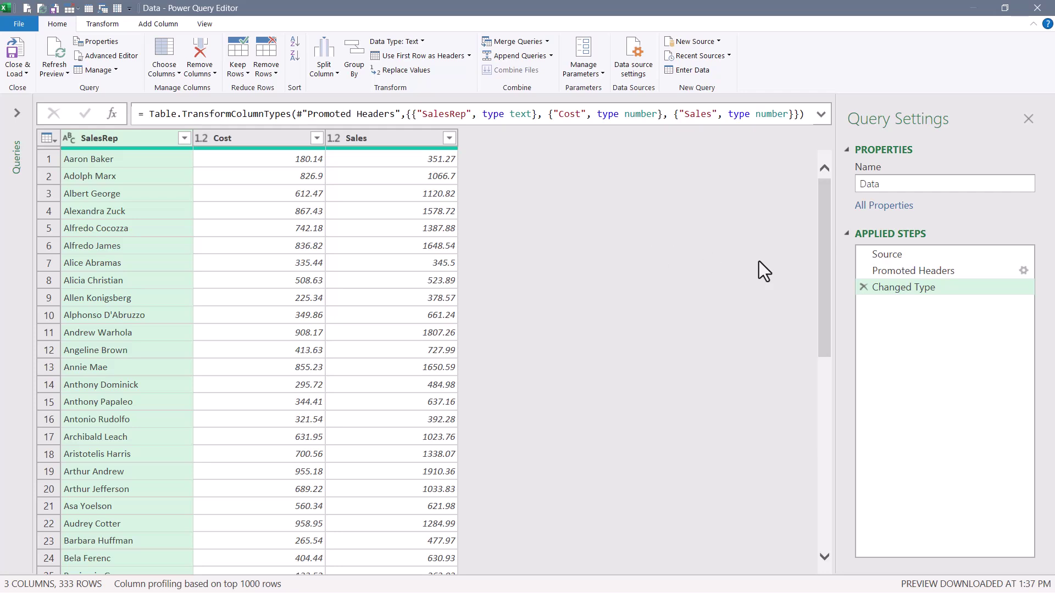
- Review the Source, Promoted Headers and Changed Type steps of the Data query one after another
{"action": "left_click", "coordinate": [887, 256]}
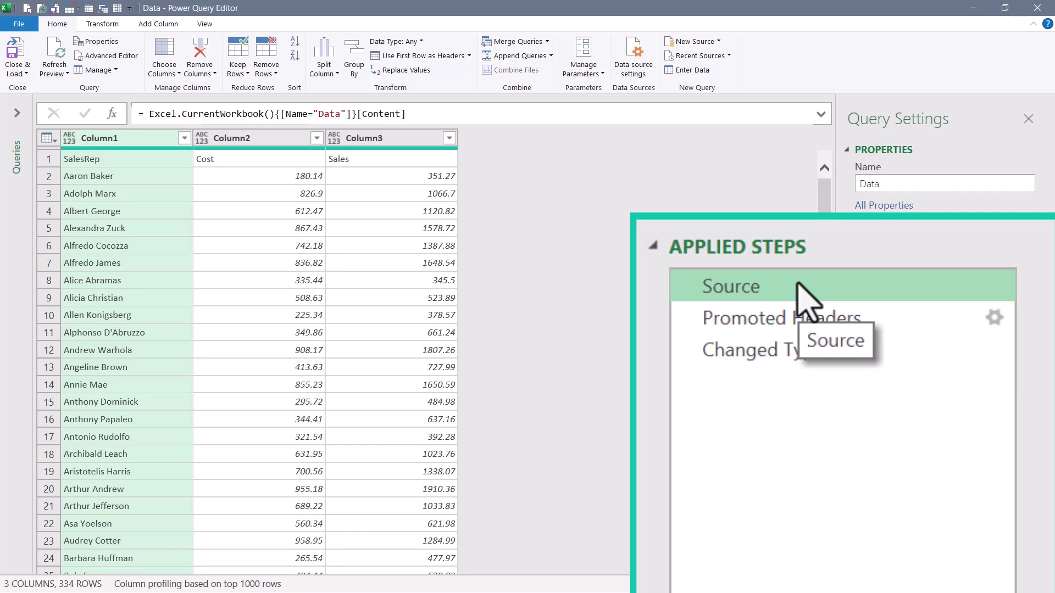
{"action": "left_click", "coordinate": [803, 322]}
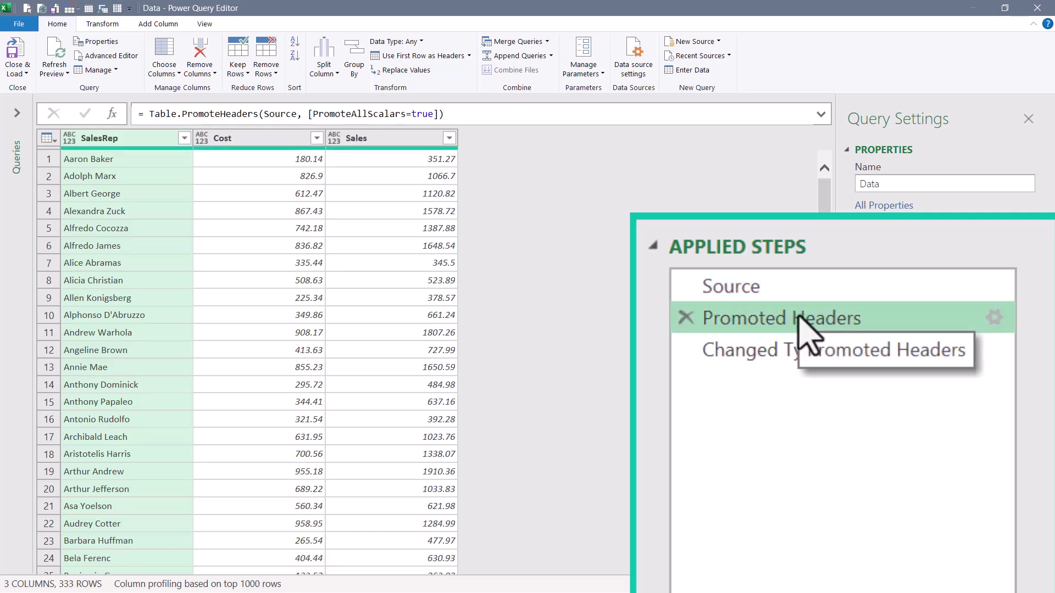
{"action": "left_click", "coordinate": [816, 350]}
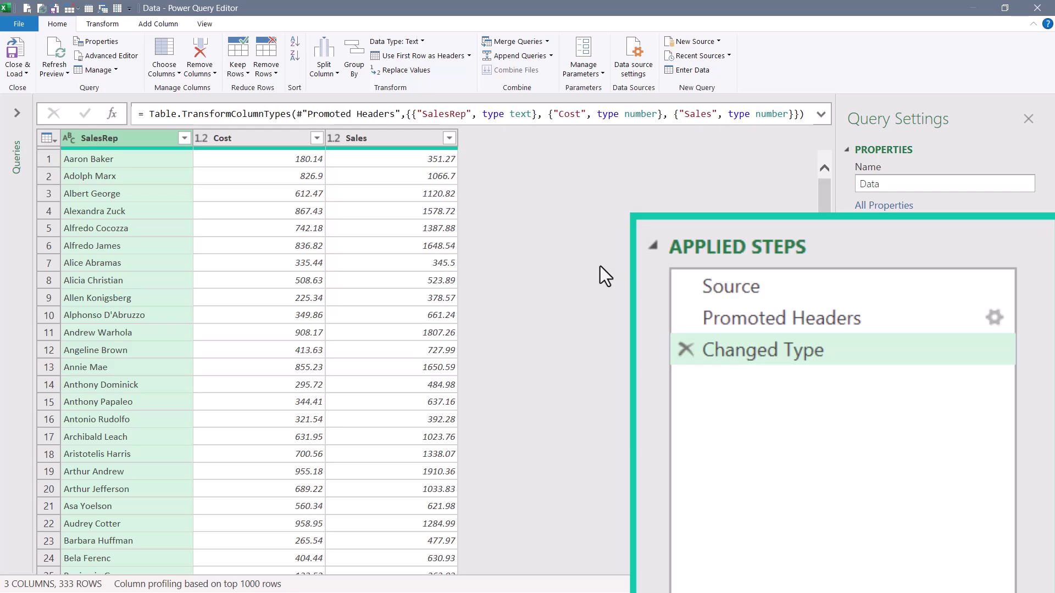
- Add a new column that subtracts Cost from Sales for each sales rep
{"action": "left_click", "coordinate": [381, 141]}
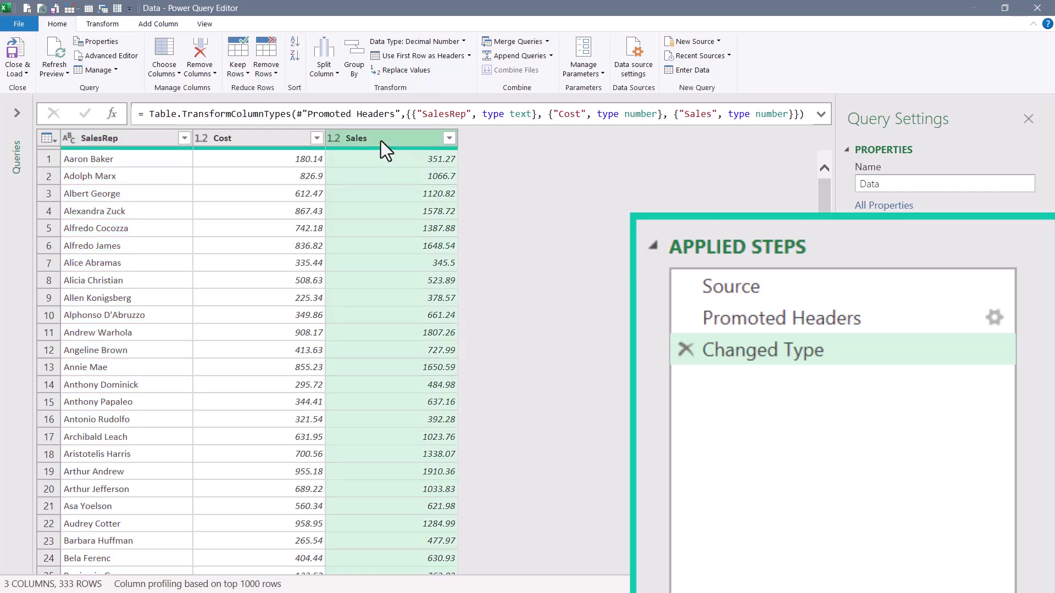
{"action": "left_click", "coordinate": [255, 138], "text": "ctrl"}
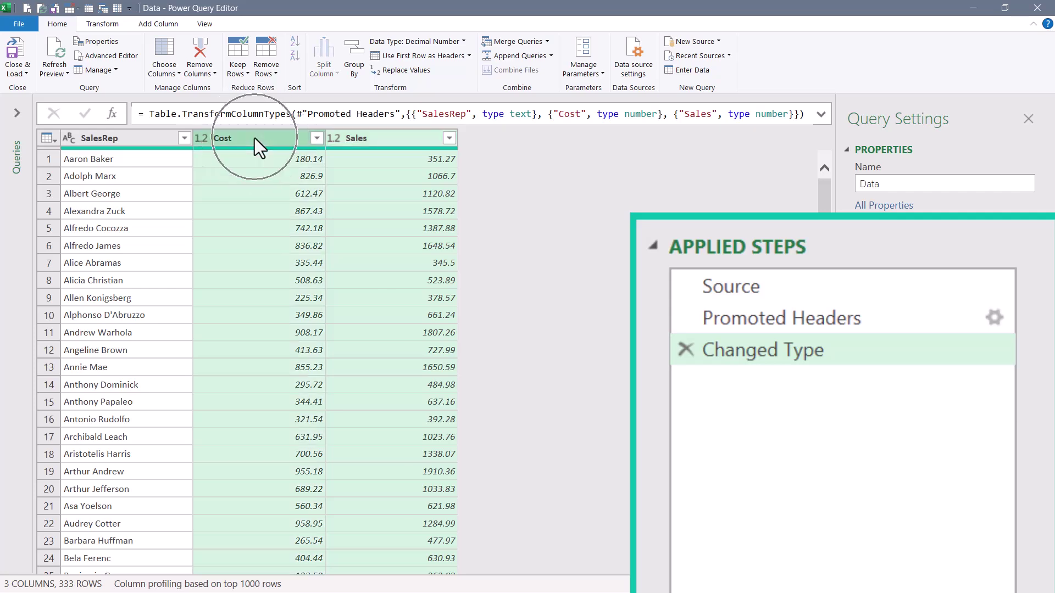
{"action": "left_click", "coordinate": [162, 25]}
{"action": "left_click", "coordinate": [362, 60]}
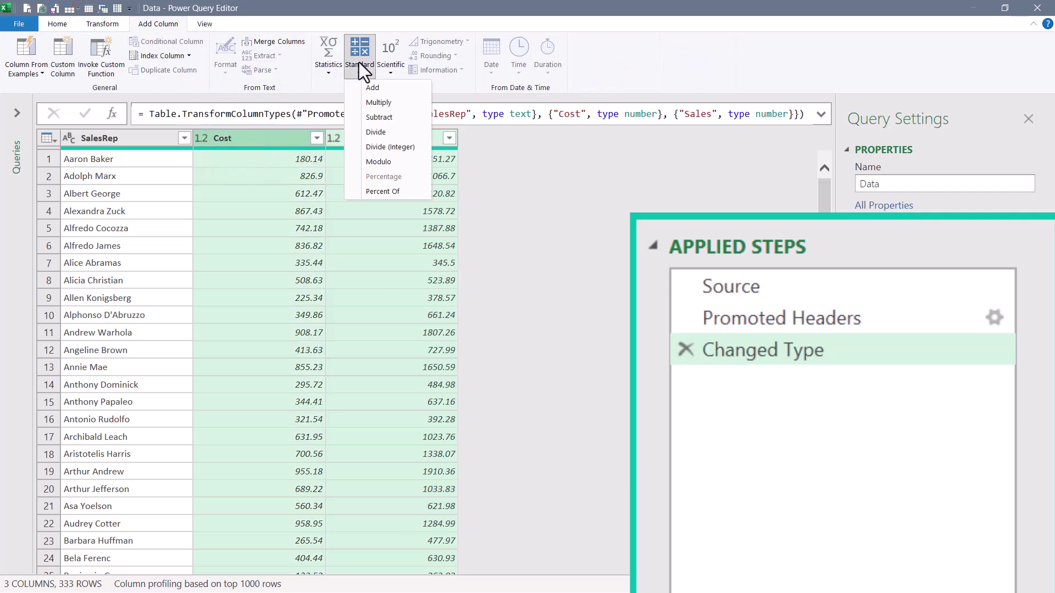
{"action": "left_click", "coordinate": [364, 117]}
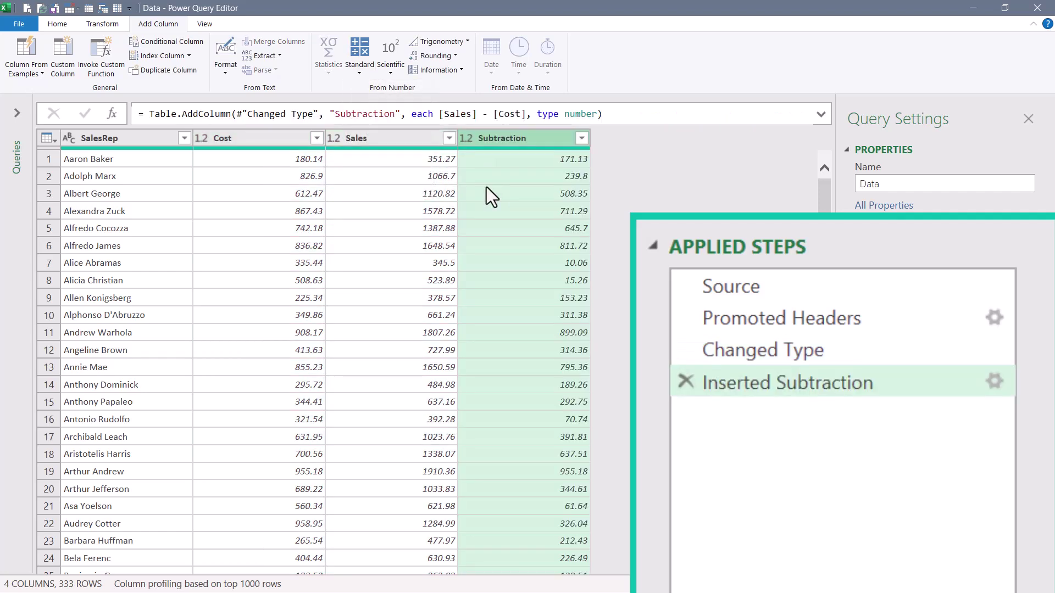
{"action": "double_click", "coordinate": [506, 137]}
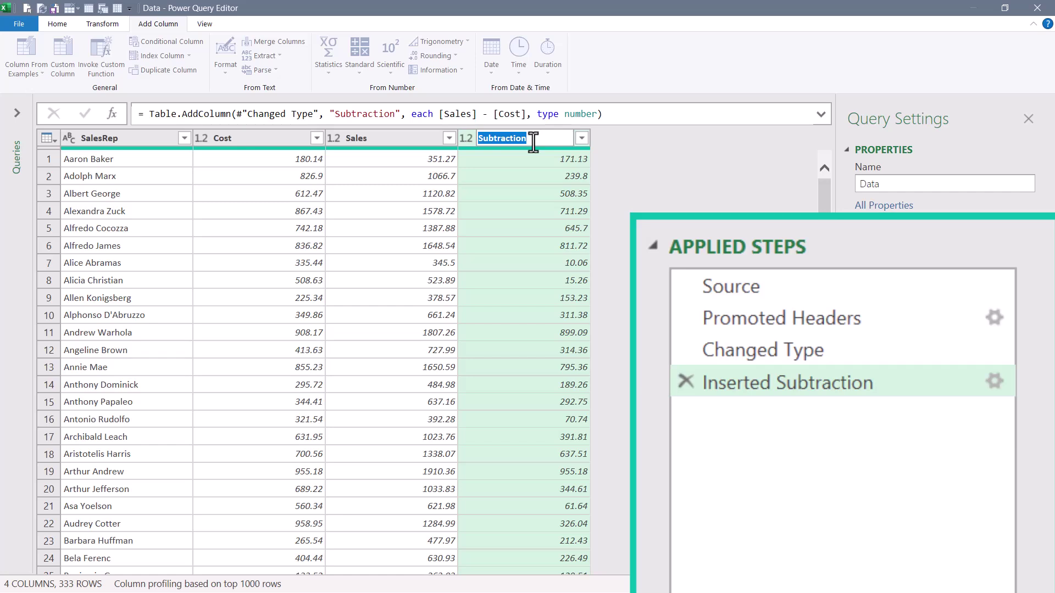
{"action": "type", "text": "Profit"}
{"action": "key", "text": "Return"}
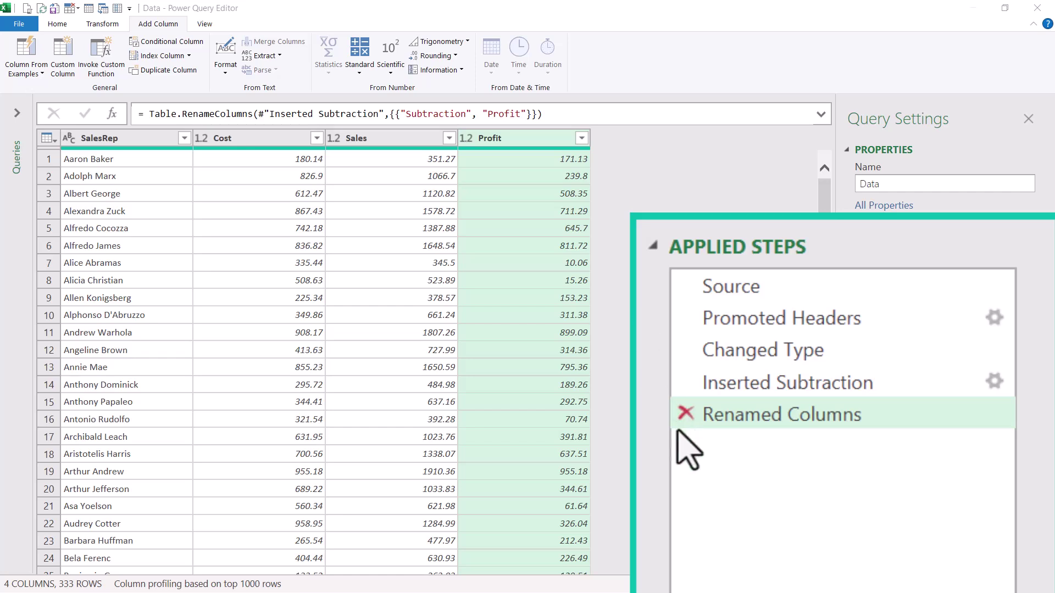
{"action": "left_click", "coordinate": [686, 413]}
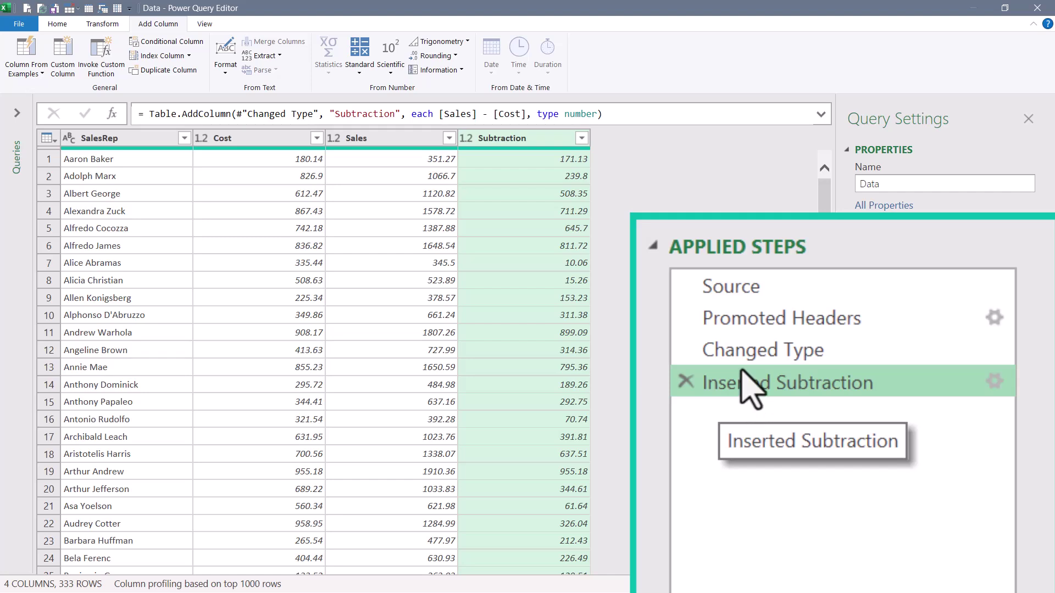
- Rename the Subtraction column as Profit within the formula of the Inserted Subtraction step
{"action": "double_click", "coordinate": [362, 113]}
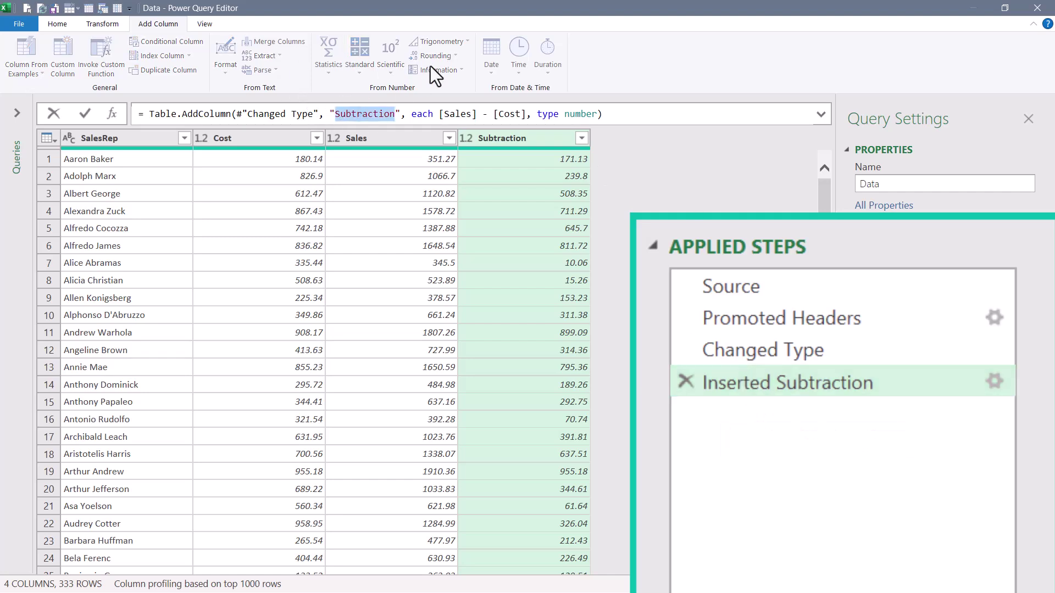
{"action": "type", "text": "Profit"}
{"action": "key", "text": "Return"}
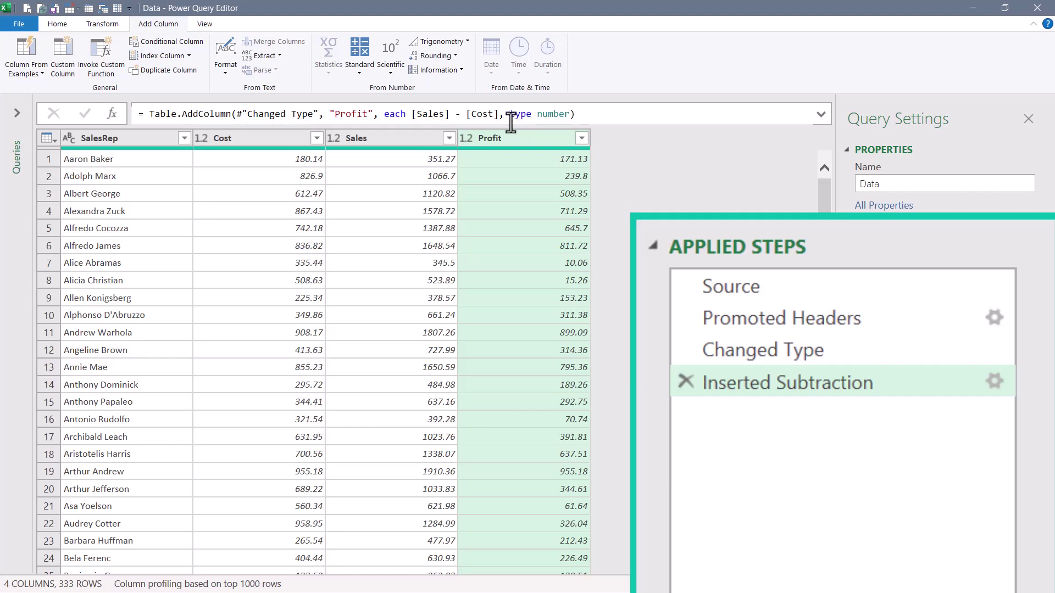
- Add a column that multiplies Sales by 0.1 and name it Discount within its step formula
{"action": "left_click", "coordinate": [410, 136]}
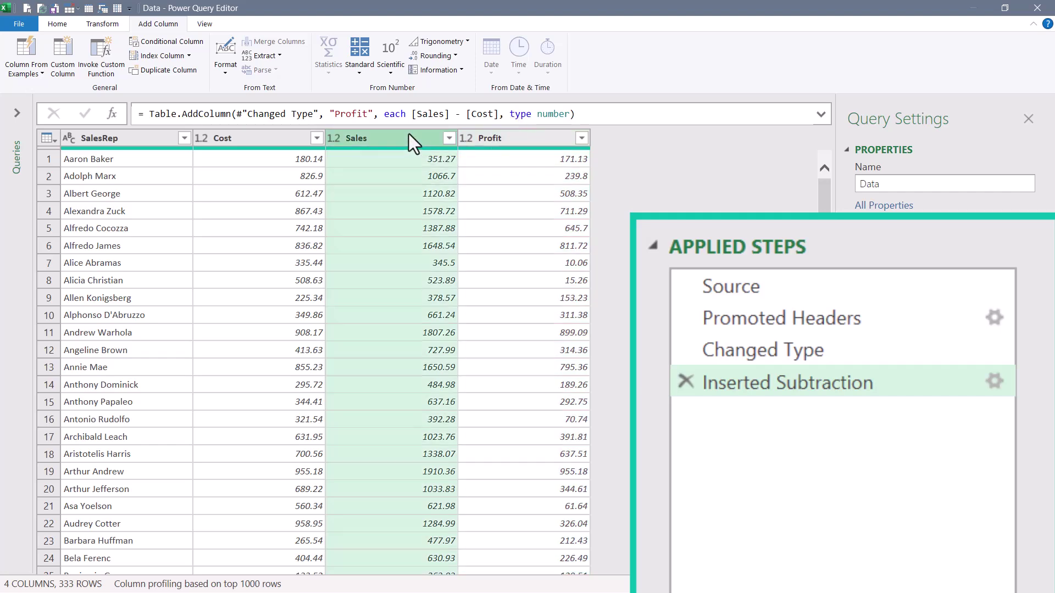
{"action": "left_click", "coordinate": [367, 48]}
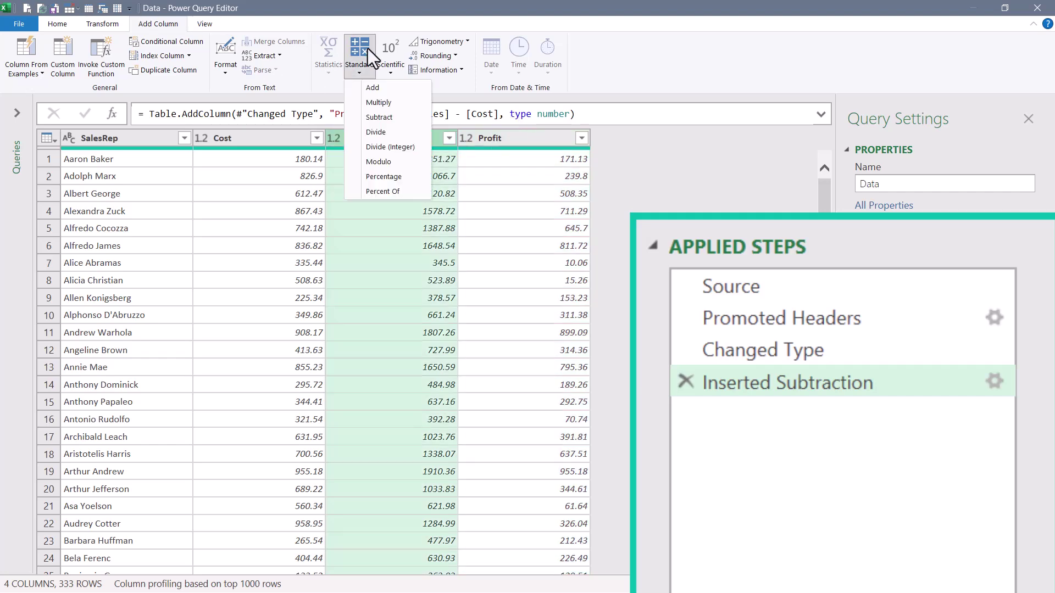
{"action": "left_click", "coordinate": [371, 103]}
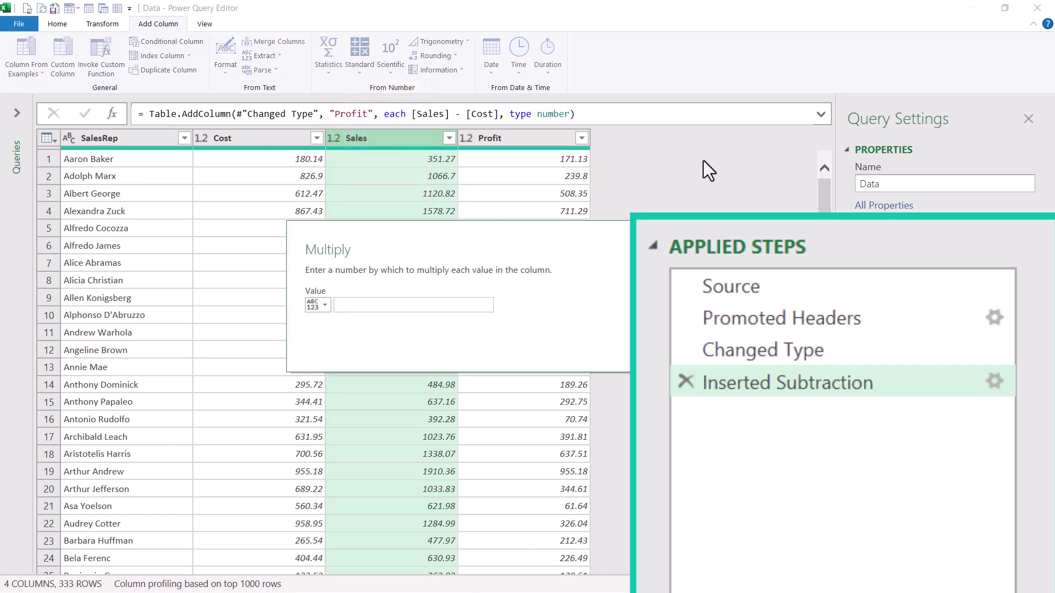
{"action": "type", "text": "0.1"}
{"action": "key", "text": "Return"}
{"action": "double_click", "coordinate": [421, 113]}
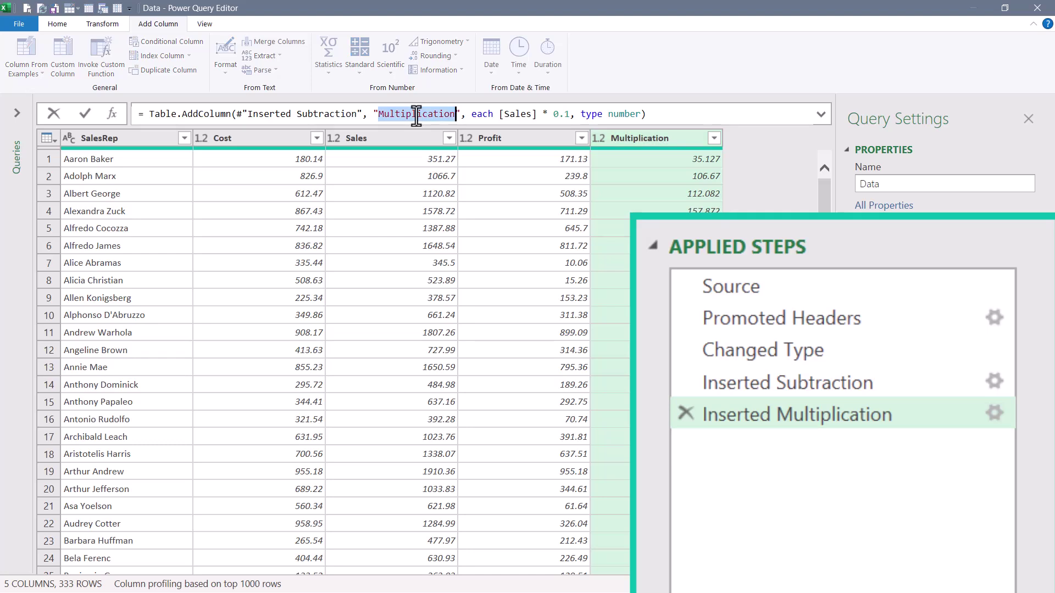
{"action": "type", "text": "Discount"}
{"action": "key", "text": "Return"}
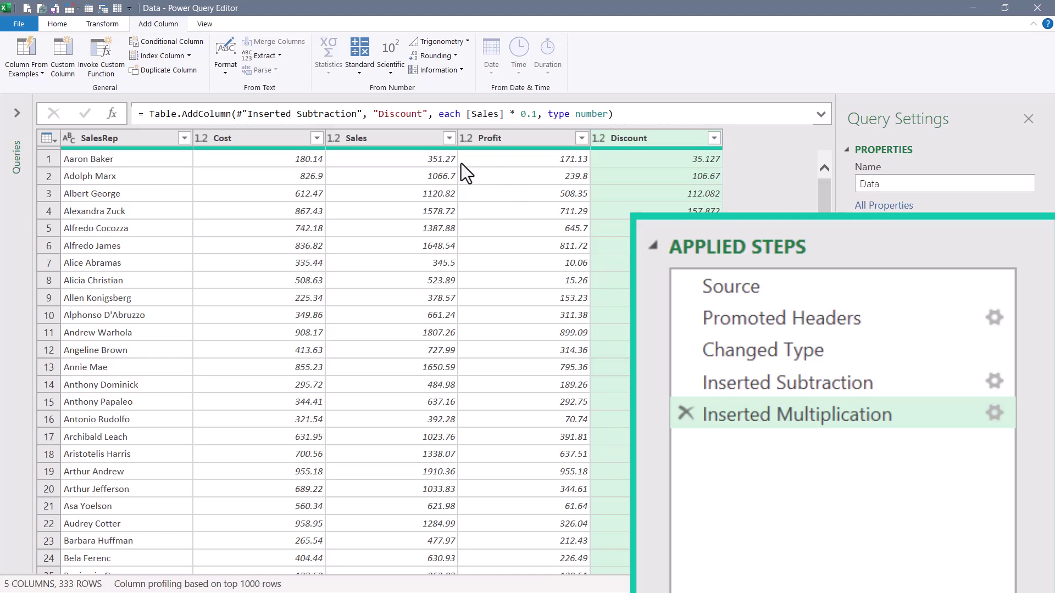
- Add a column that subtracts Discount from Sales and name it Subtotal within its step formula
{"action": "left_click", "coordinate": [394, 137]}
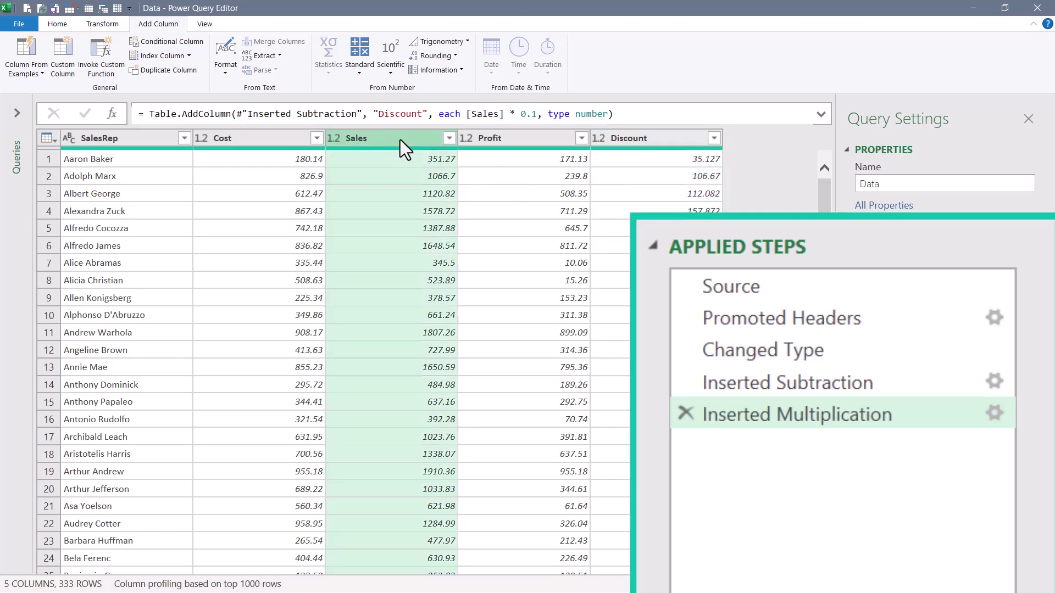
{"action": "left_click", "coordinate": [649, 138], "text": "ctrl"}
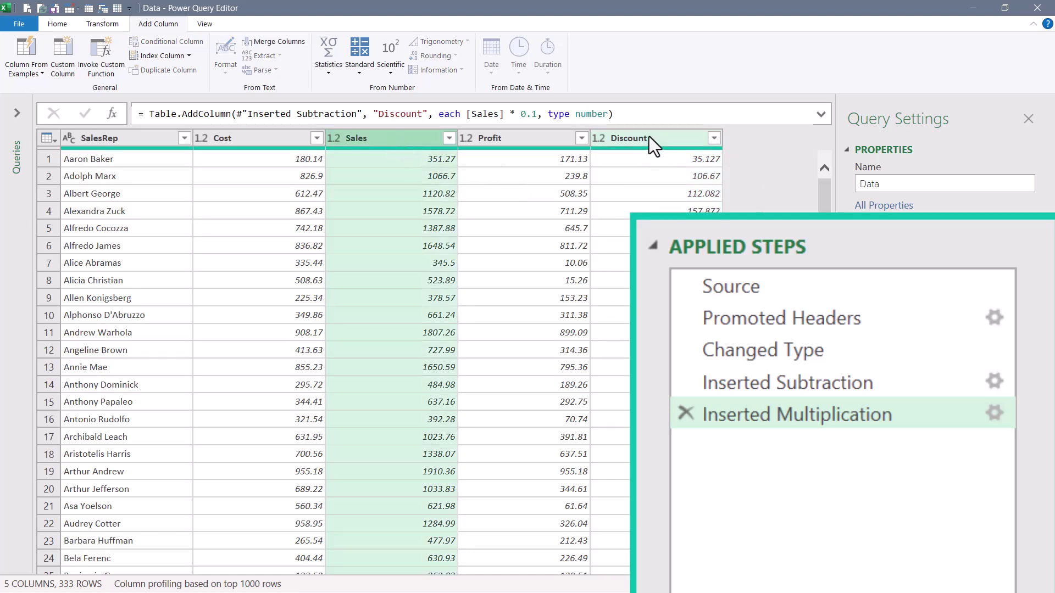
{"action": "left_click", "coordinate": [359, 53]}
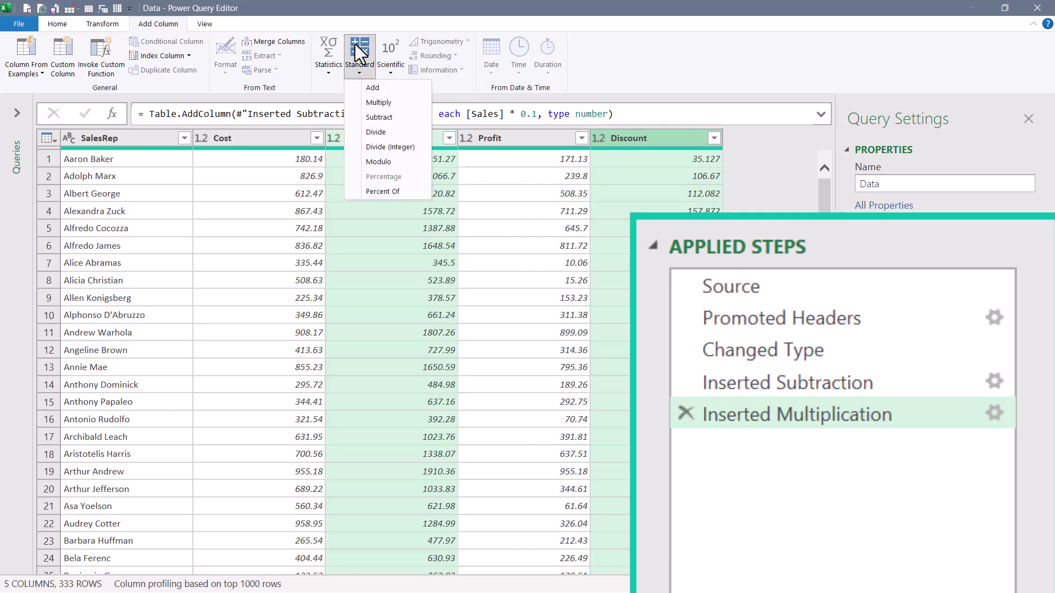
{"action": "left_click", "coordinate": [377, 119]}
{"action": "double_click", "coordinate": [402, 114]}
{"action": "type", "text": "Subtotal"}
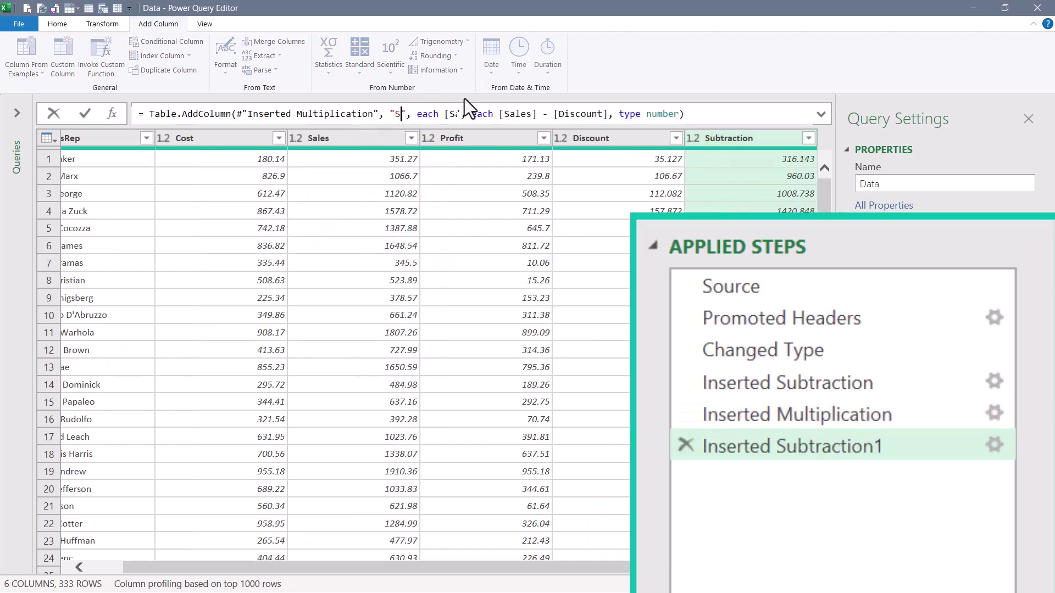
{"action": "key", "text": "Return"}
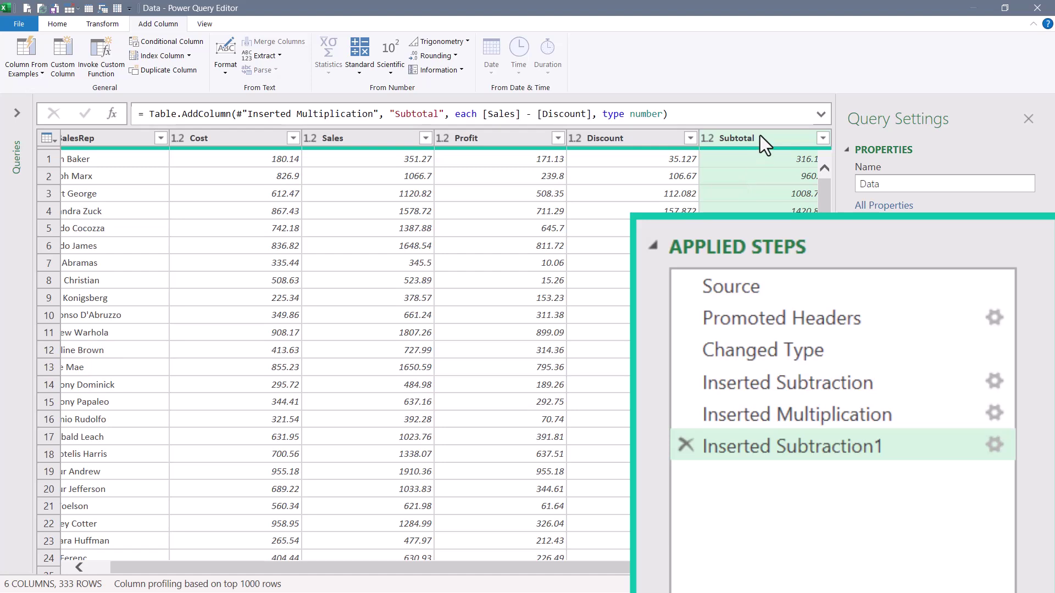
- Add a column that multiplies Subtotal by 0.0875 and name it Tax within its step formula
{"action": "left_click", "coordinate": [360, 54]}
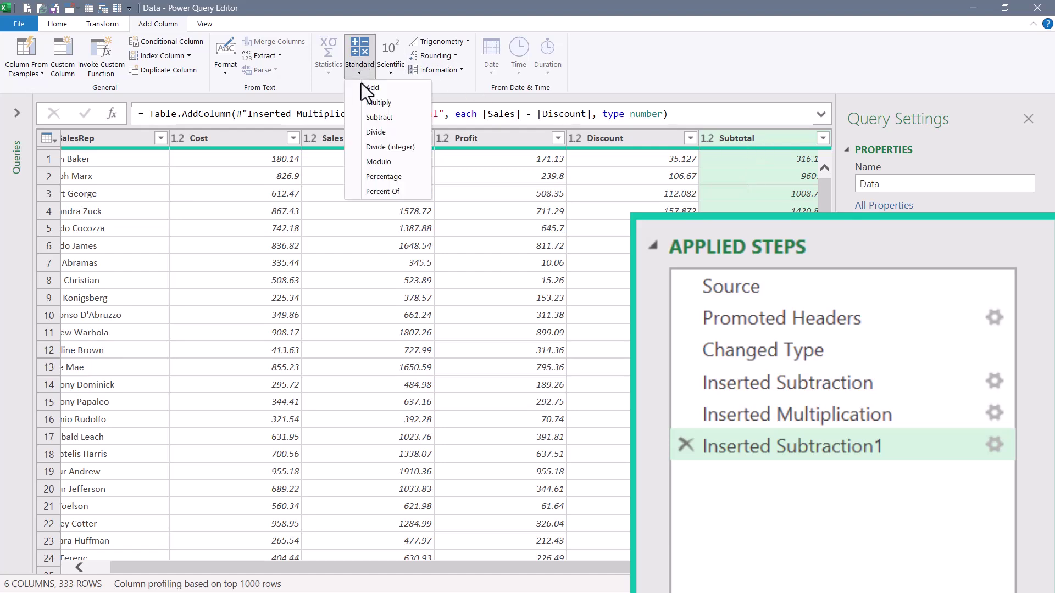
{"action": "left_click", "coordinate": [366, 102]}
{"action": "type", "text": "8.75"}
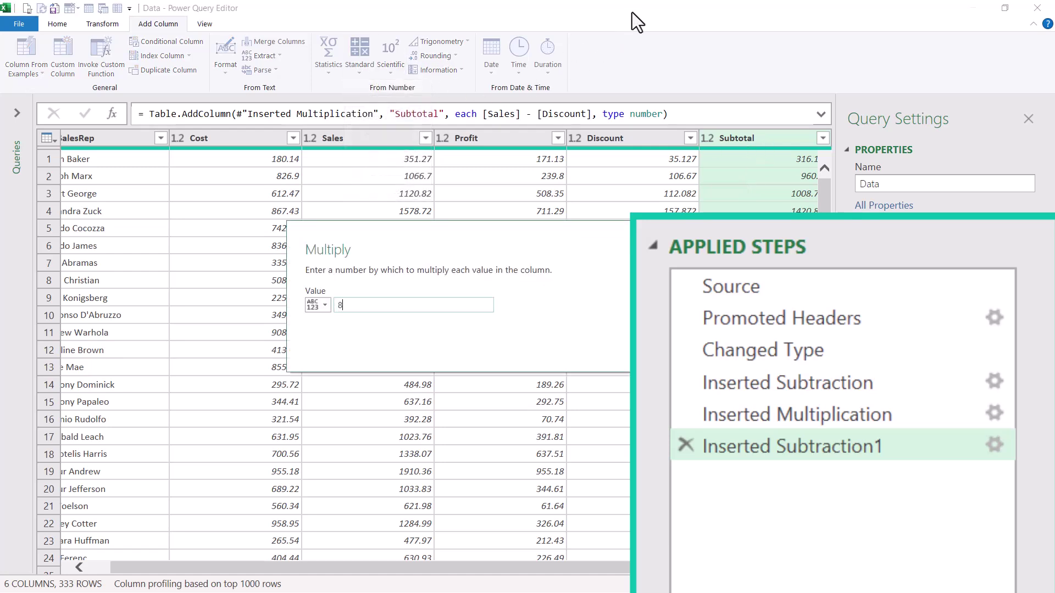
{"action": "key", "text": "Return"}
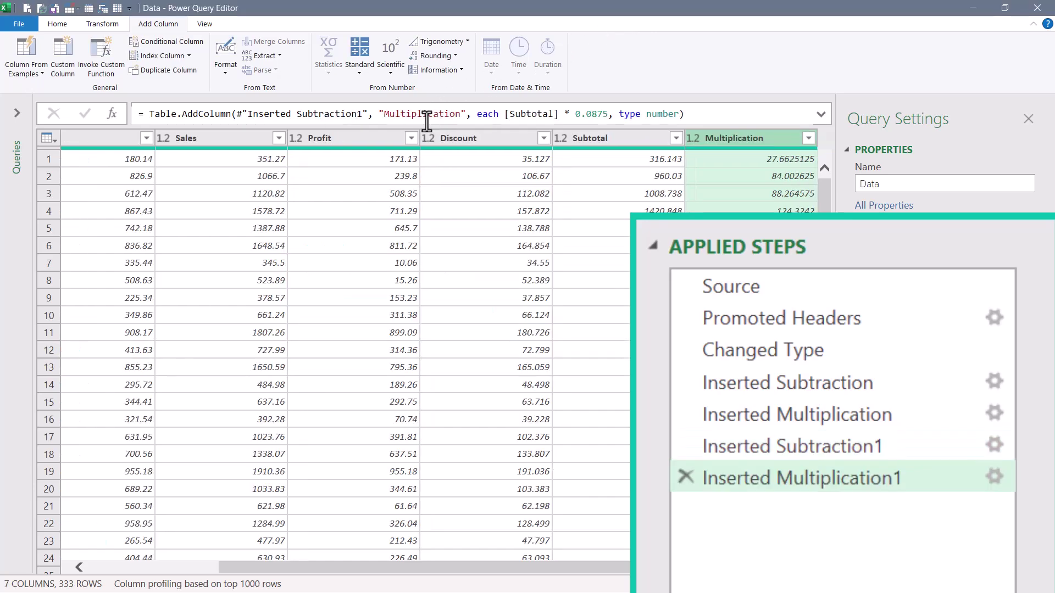
{"action": "double_click", "coordinate": [425, 114]}
{"action": "type", "text": "Tax"}
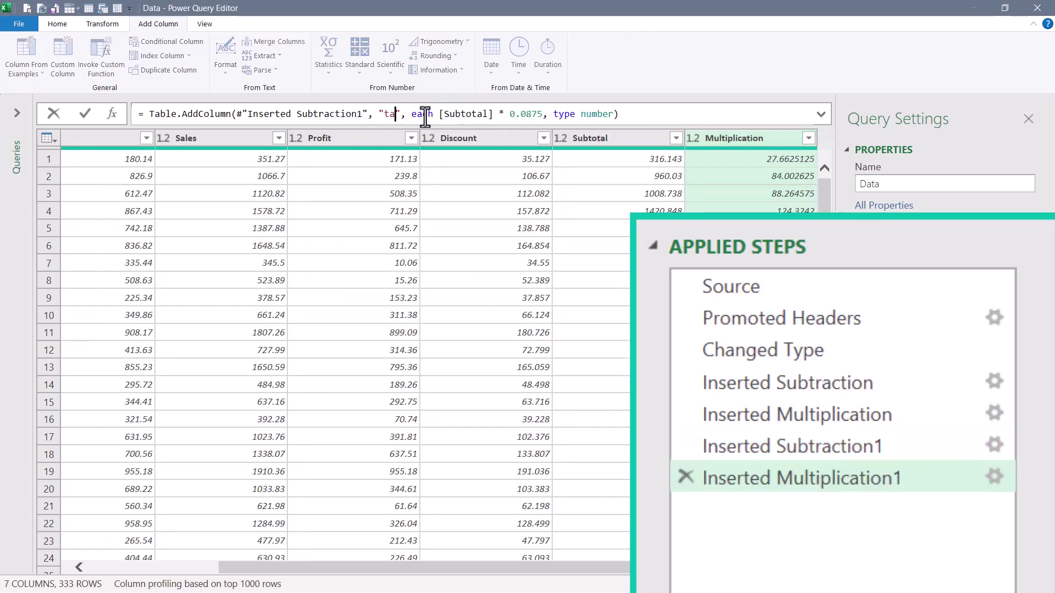
{"action": "key", "text": "Return"}
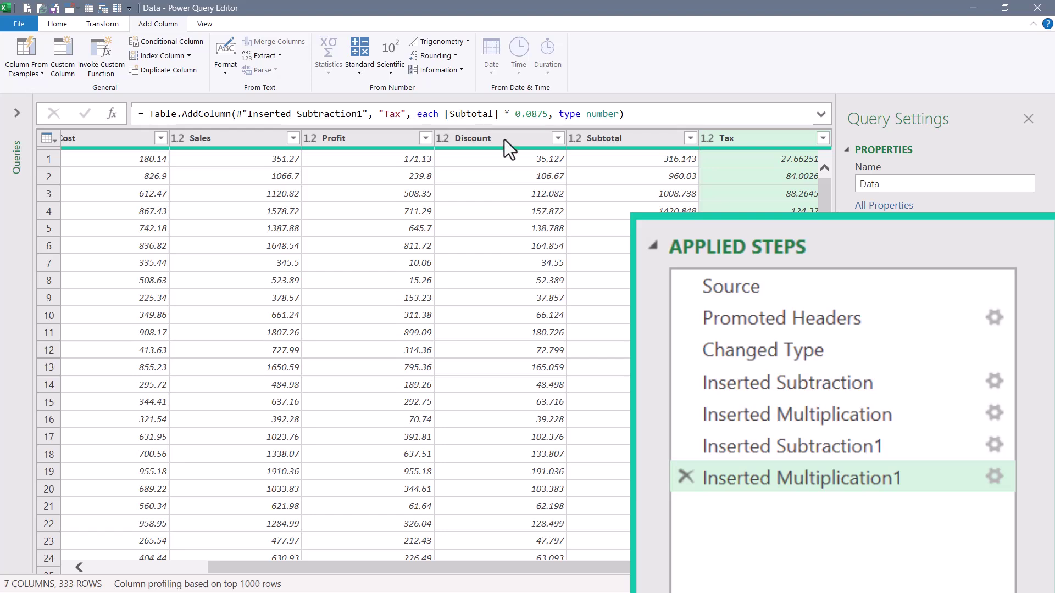
- Add a column that sums Subtotal and Tax and name it Total within its step formula
{"action": "left_click", "coordinate": [616, 138]}
{"action": "left_click", "coordinate": [750, 140], "text": "ctrl"}
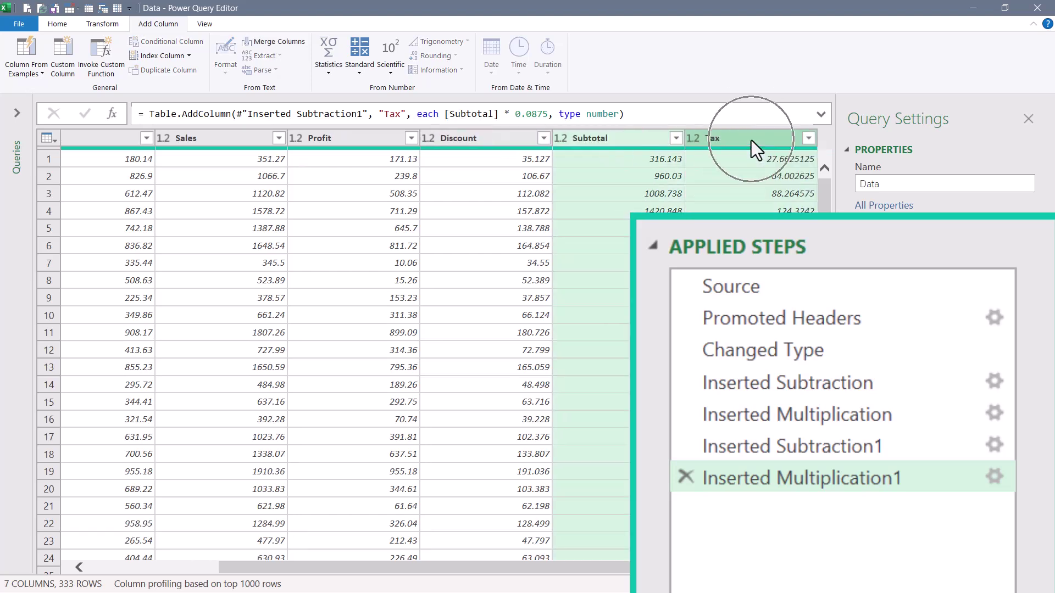
{"action": "left_click", "coordinate": [352, 67]}
{"action": "left_click", "coordinate": [364, 88]}
{"action": "double_click", "coordinate": [430, 98]}
{"action": "type", "text": "Total"}
{"action": "key", "text": "Return"}
- Change the data type of all columns from Cost through Total to Currency
{"action": "left_click_drag", "start_coordinate": [521, 570], "coordinate": [581, 583]}
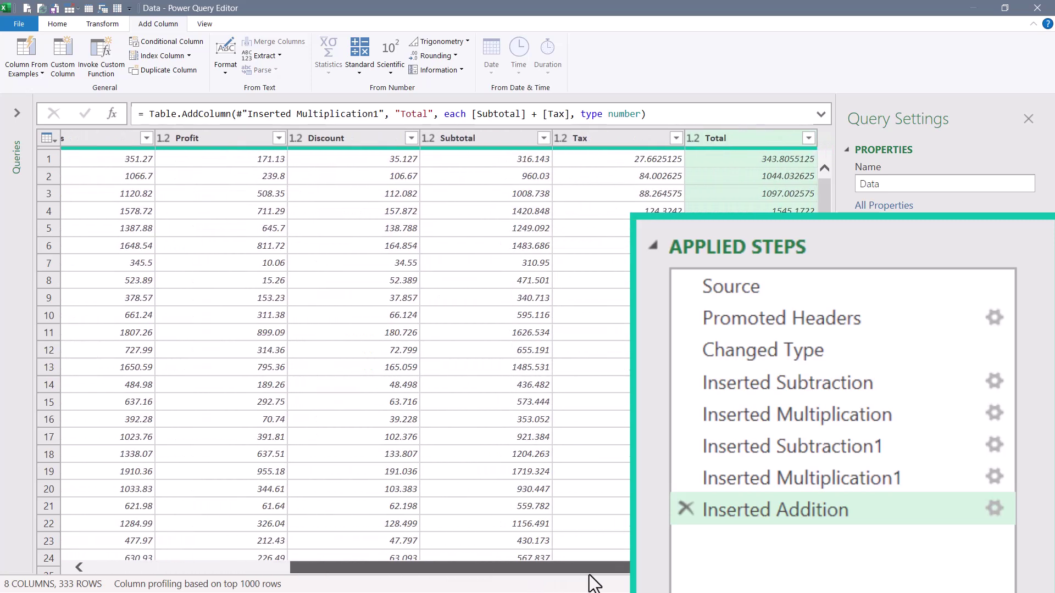
{"action": "scroll", "coordinate": [357, 460], "scroll_direction": "left", "scroll_amount": 10}
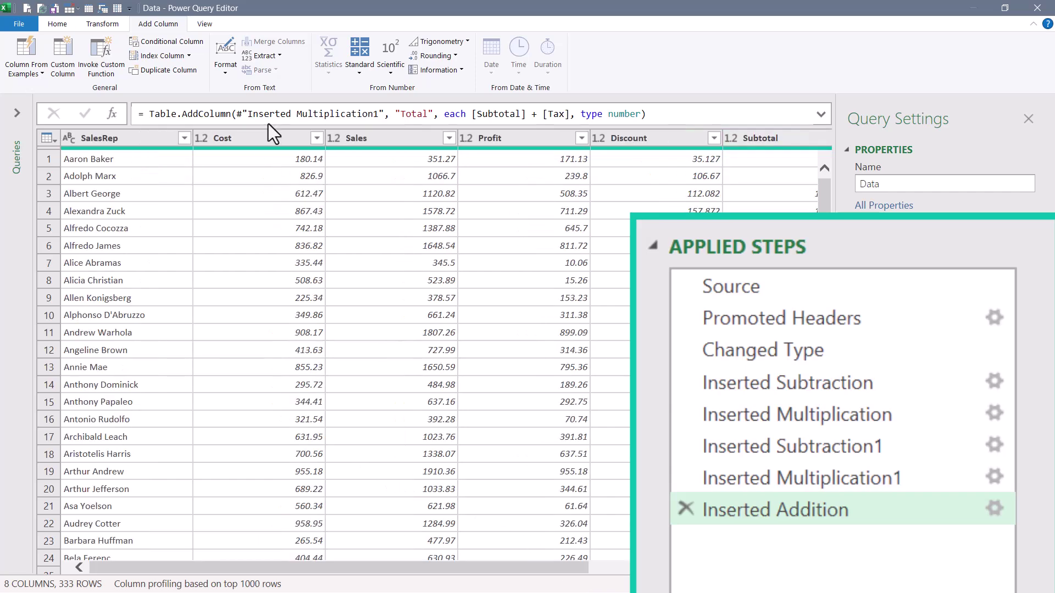
{"action": "left_click", "coordinate": [264, 141]}
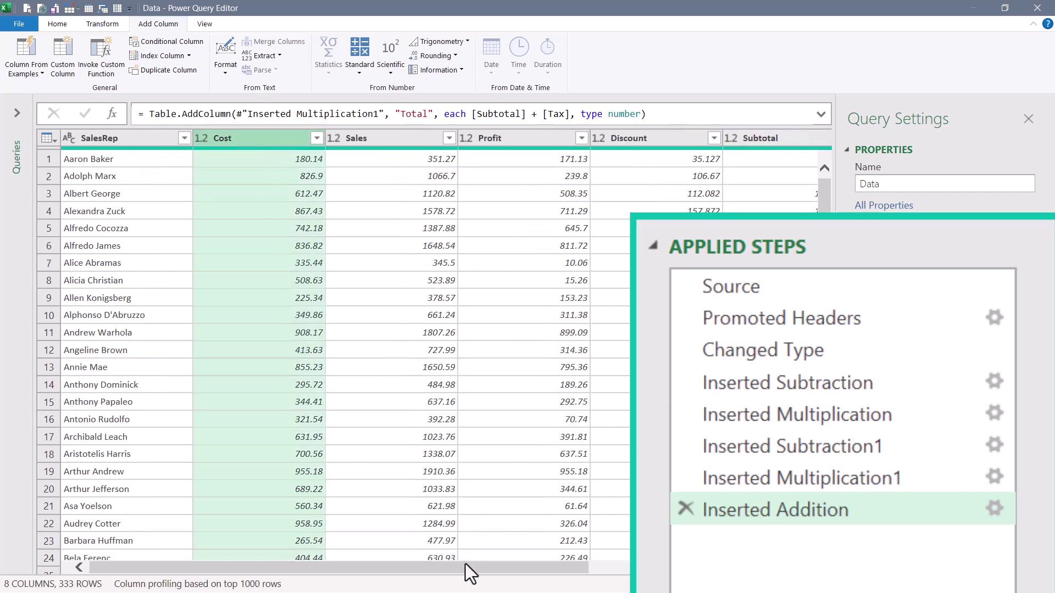
{"action": "scroll", "coordinate": [471, 568], "scroll_direction": "right", "scroll_amount": 10}
{"action": "left_click", "coordinate": [763, 135], "text": "shift"}
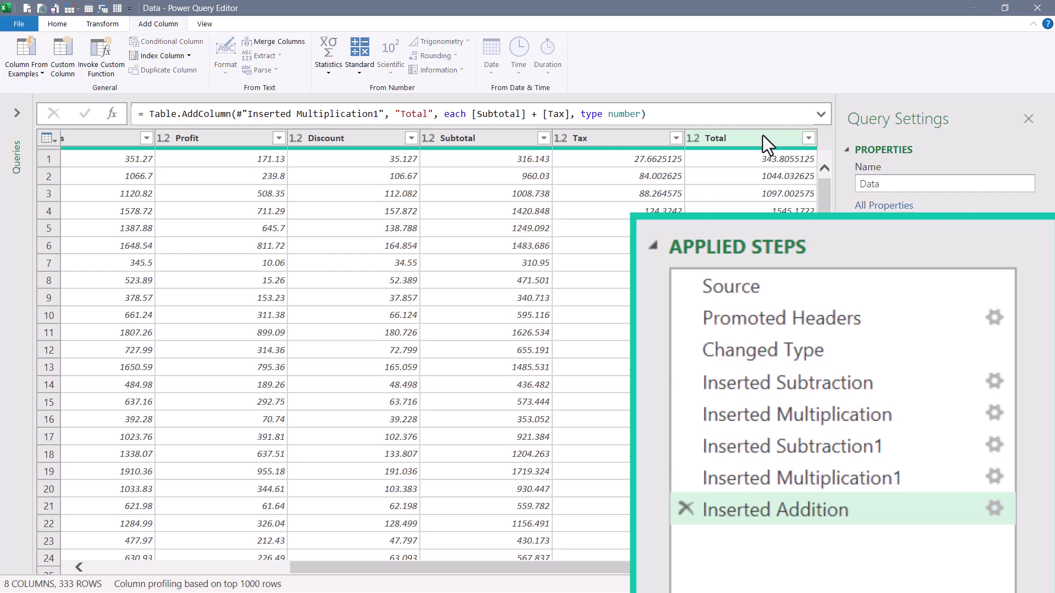
{"action": "right_click", "coordinate": [459, 135]}
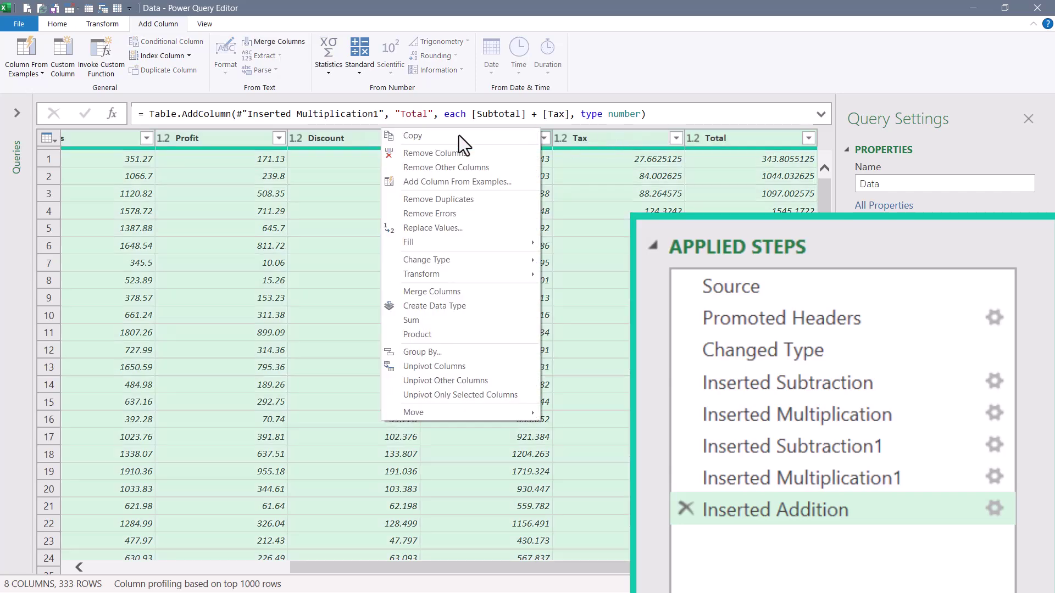
{"action": "mouse_move", "coordinate": [459, 261]}
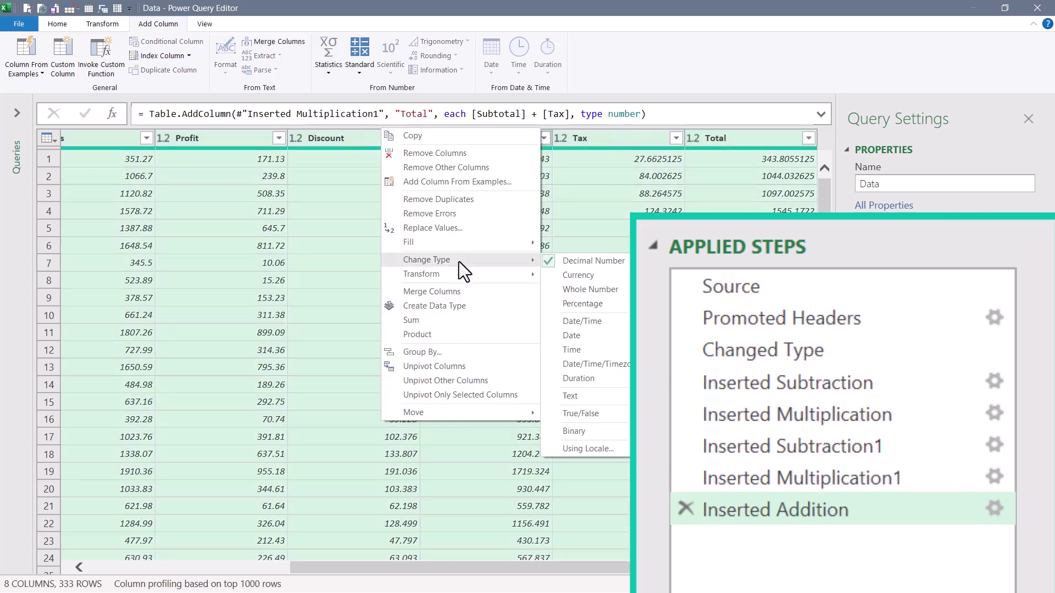
{"action": "left_click", "coordinate": [578, 275]}
- Load the query results to the worksheet and apply the Currency number format to the Cost through Total values
{"action": "left_click", "coordinate": [56, 24]}
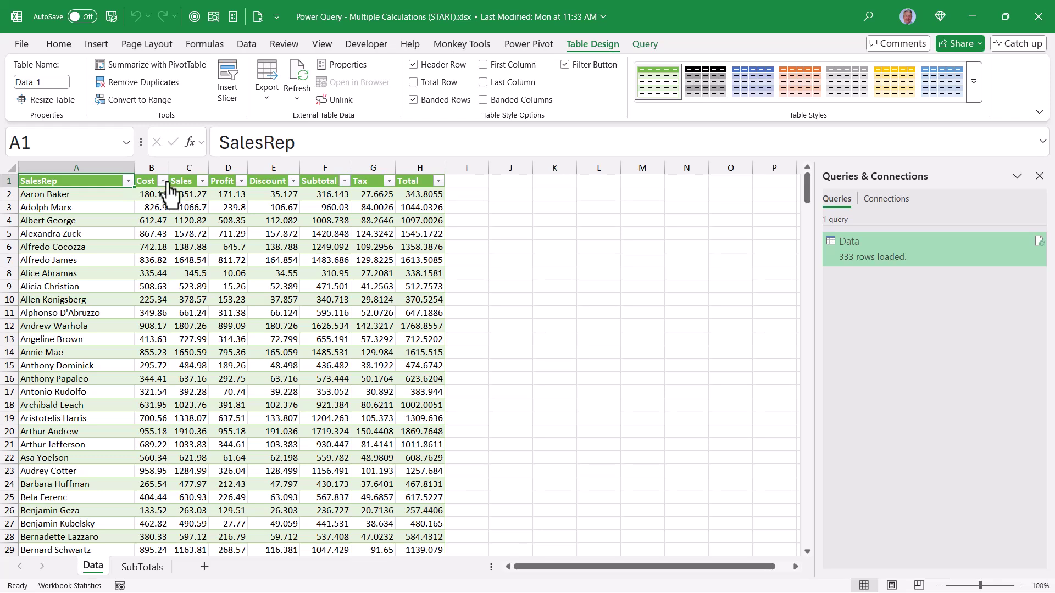
{"action": "left_click_drag", "start_coordinate": [151, 177], "coordinate": [402, 188]}
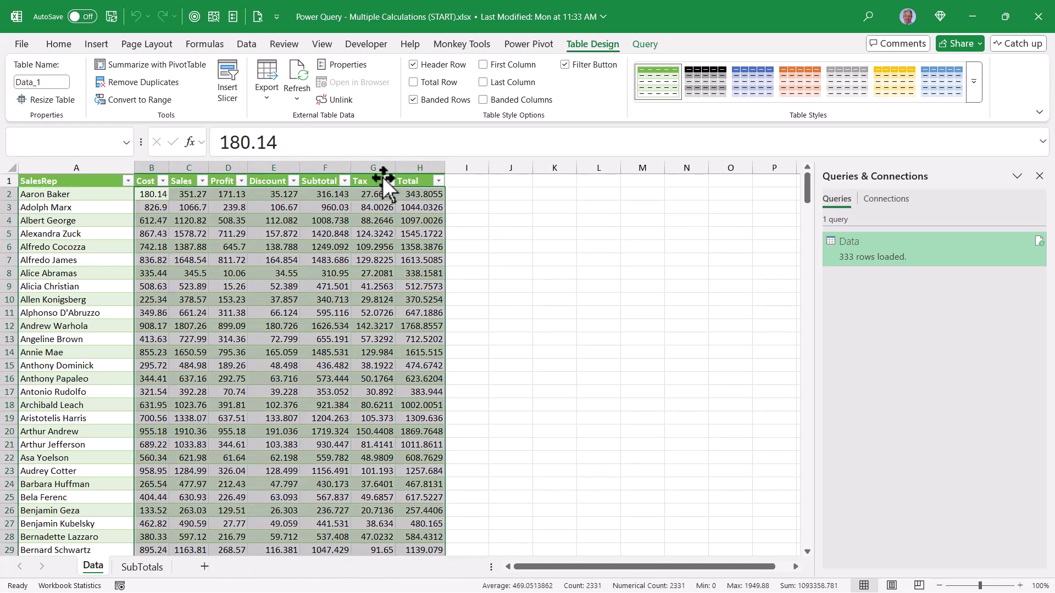
{"action": "left_click", "coordinate": [66, 41]}
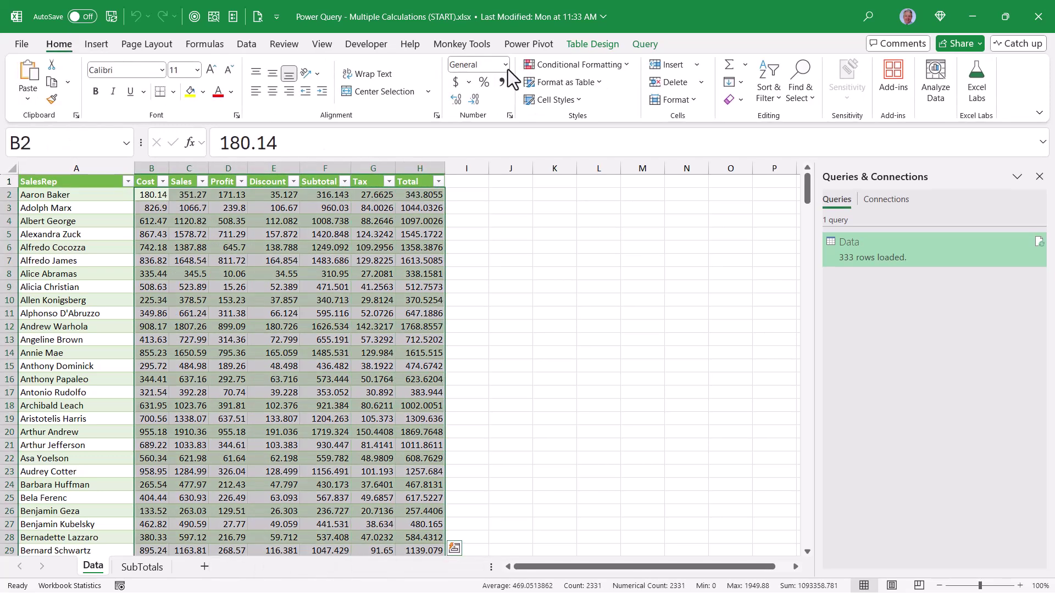
{"action": "left_click", "coordinate": [504, 65]}
{"action": "left_click", "coordinate": [486, 156]}
{"action": "left_click", "coordinate": [424, 314]}
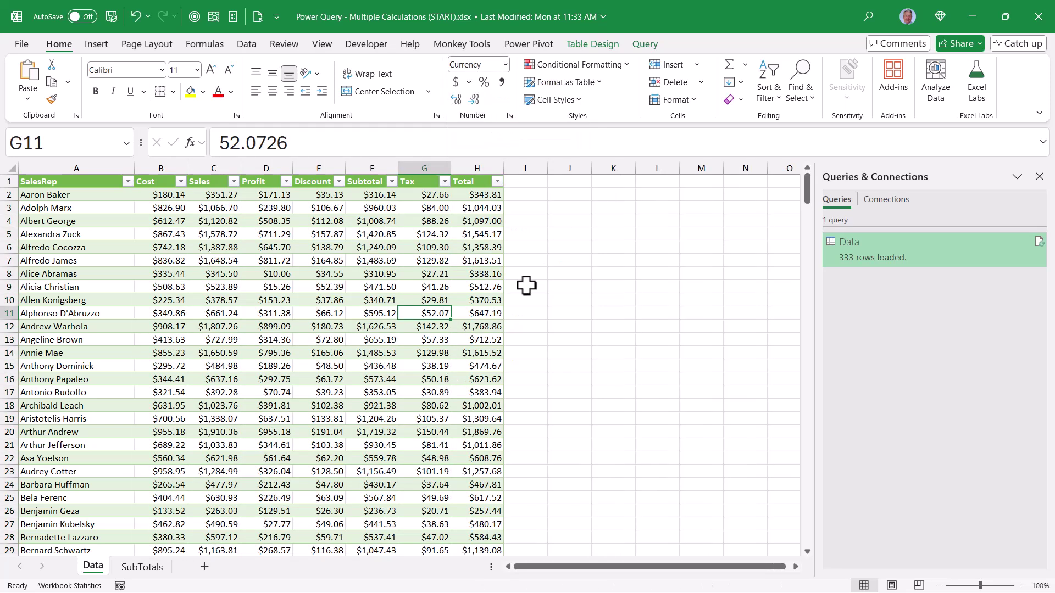
- Reopen the Data query in the Power Query Editor for editing
{"action": "right_click", "coordinate": [889, 251]}
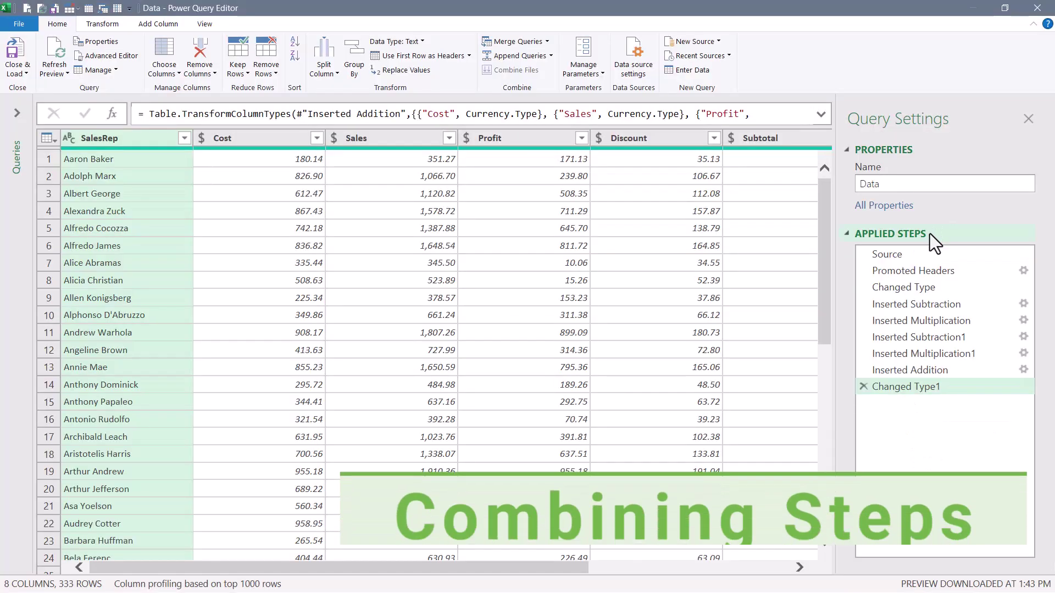
{"action": "left_click_drag", "start_coordinate": [934, 320], "coordinate": [955, 455]}
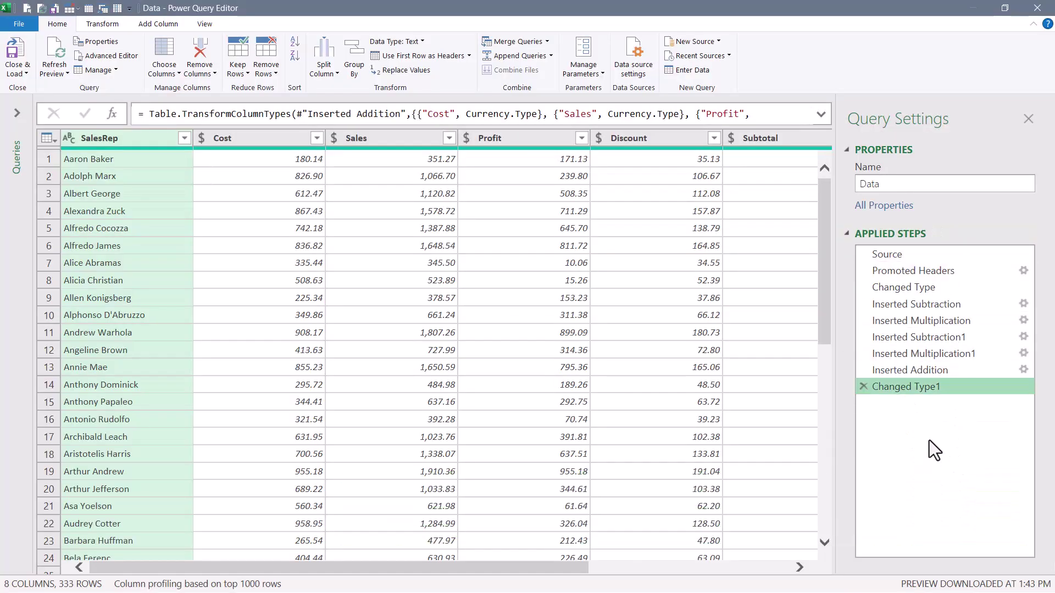
- Examine the formula of each calculation step from Inserted Subtraction to Inserted Addition, ending on Changed Type1
{"action": "left_click", "coordinate": [931, 306]}
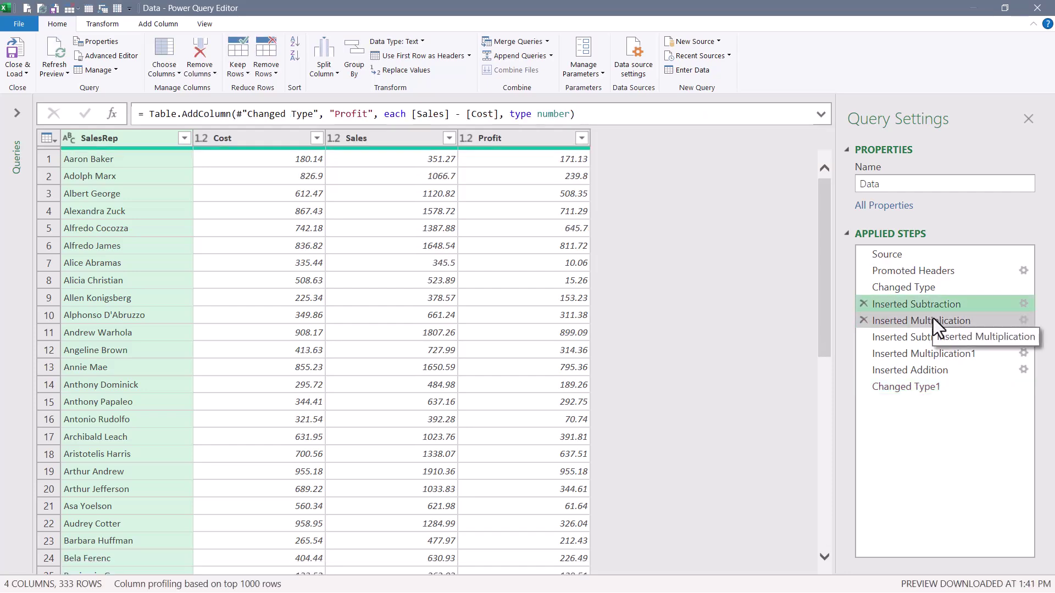
{"action": "left_click", "coordinate": [933, 320]}
{"action": "left_click", "coordinate": [932, 337]}
{"action": "left_click", "coordinate": [929, 354]}
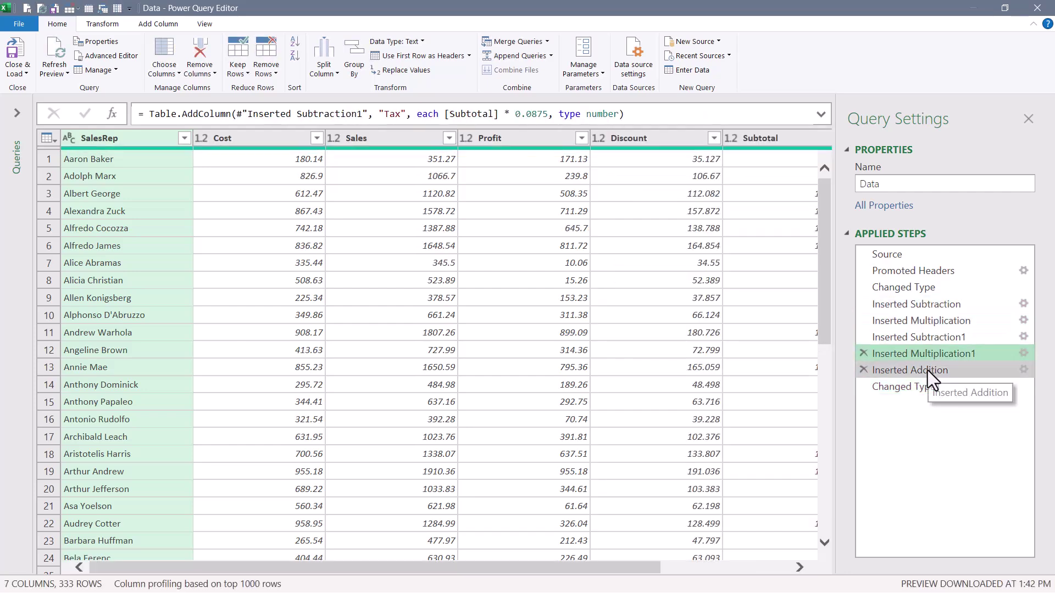
{"action": "left_click", "coordinate": [927, 370]}
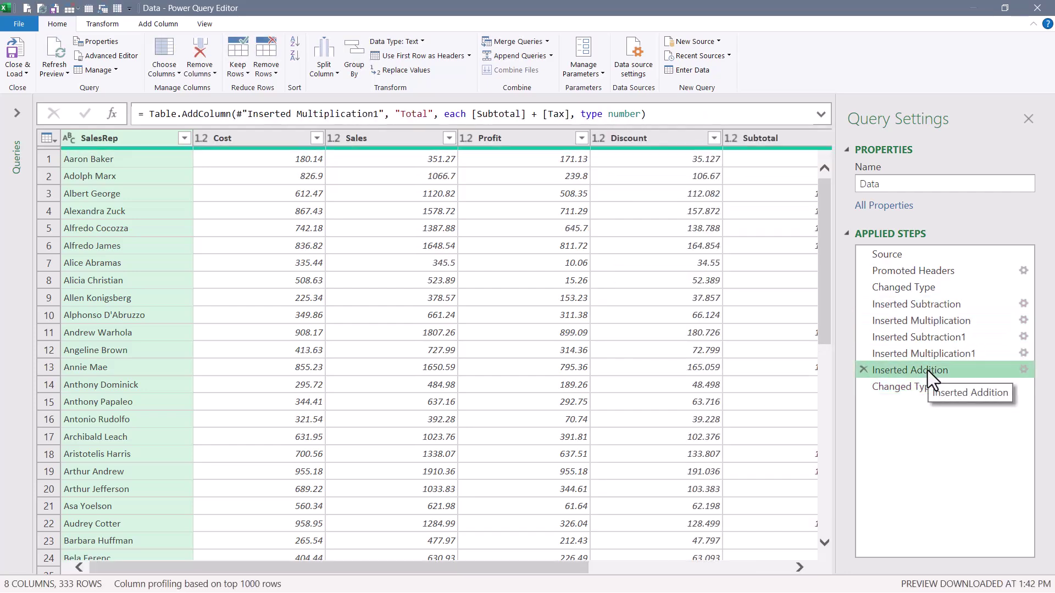
{"action": "left_click", "coordinate": [914, 305]}
{"action": "left_click", "coordinate": [919, 323]}
{"action": "left_click", "coordinate": [919, 337]}
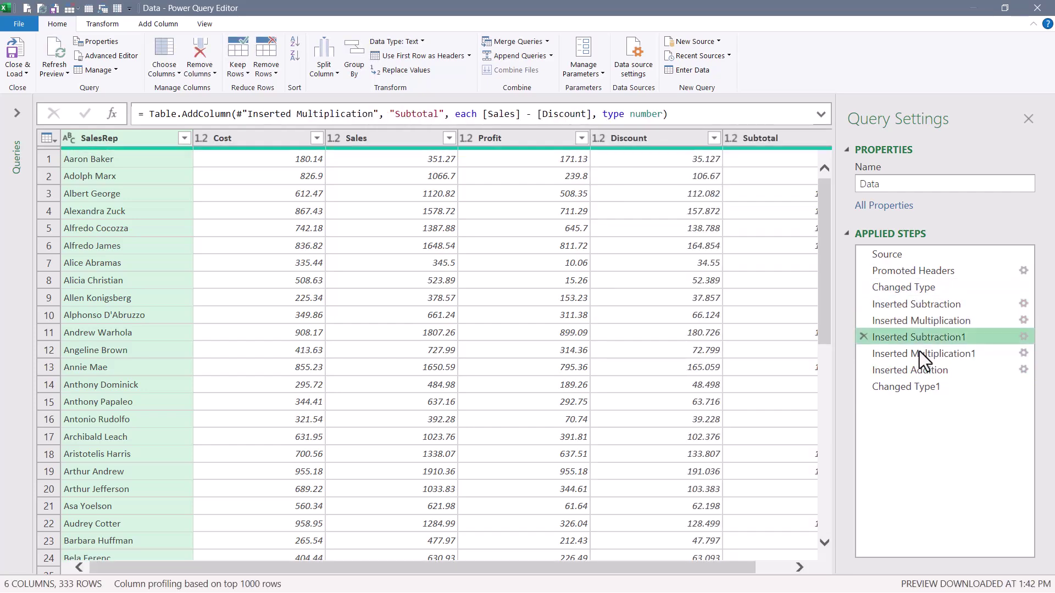
{"action": "left_click", "coordinate": [919, 353]}
{"action": "left_click", "coordinate": [920, 369]}
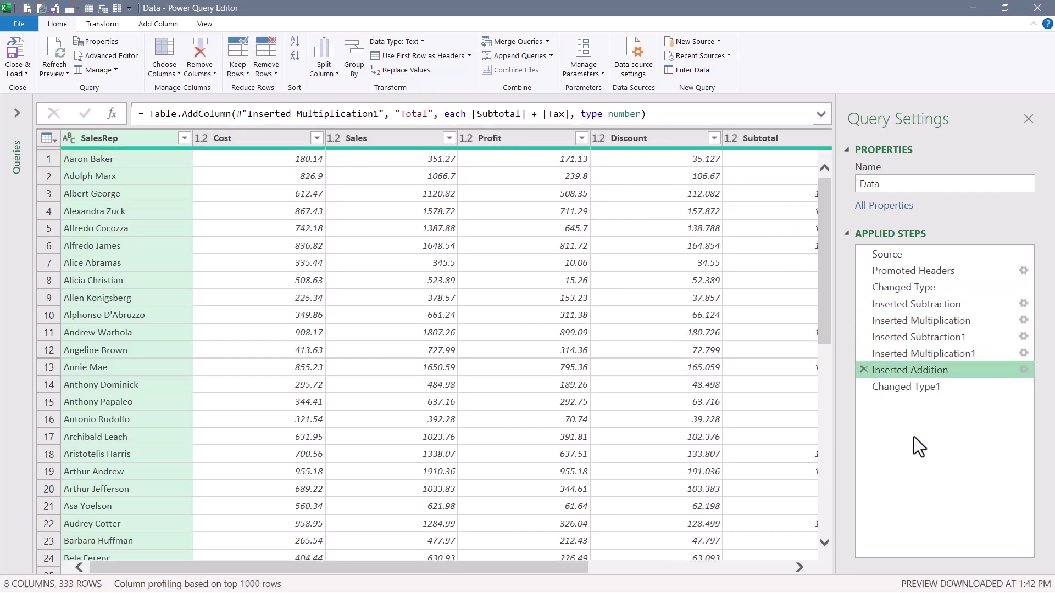
{"action": "key", "text": "Down"}
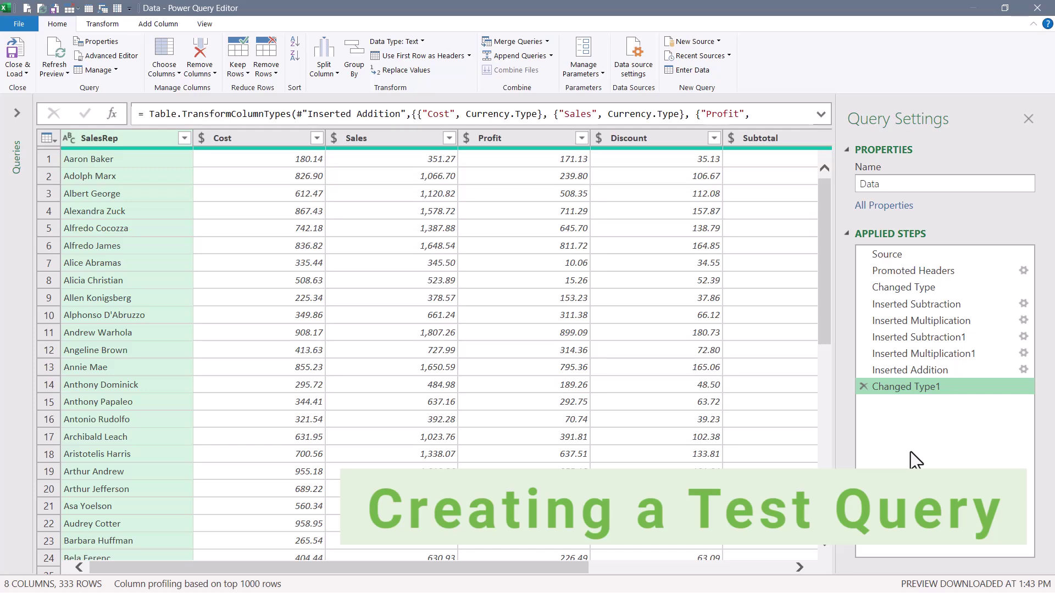
- Duplicate the Data query and name the copy Test
{"action": "left_click", "coordinate": [17, 114]}
{"action": "right_click", "coordinate": [46, 131]}
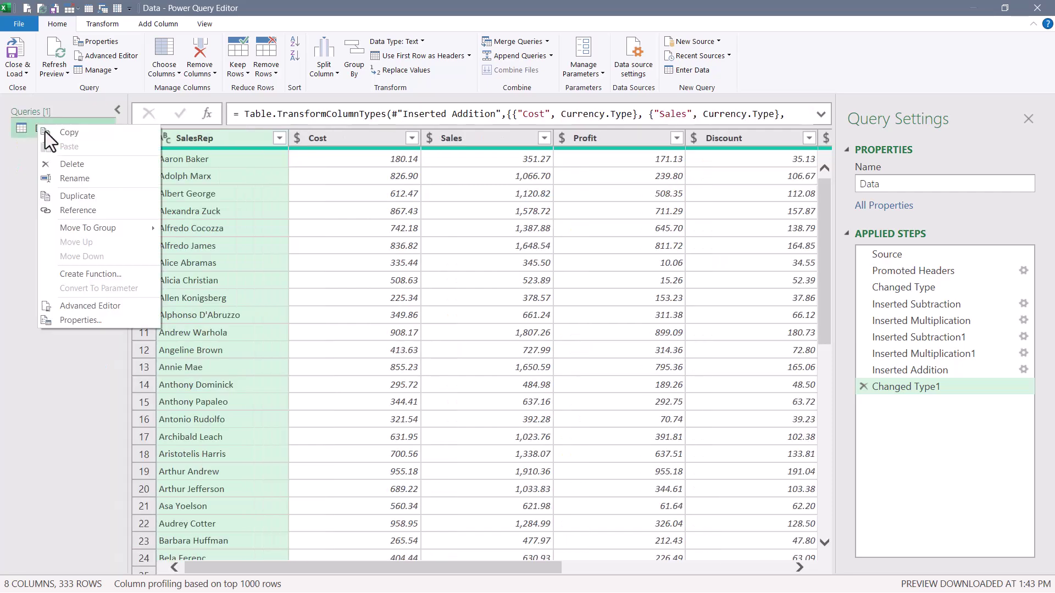
{"action": "left_click", "coordinate": [74, 196]}
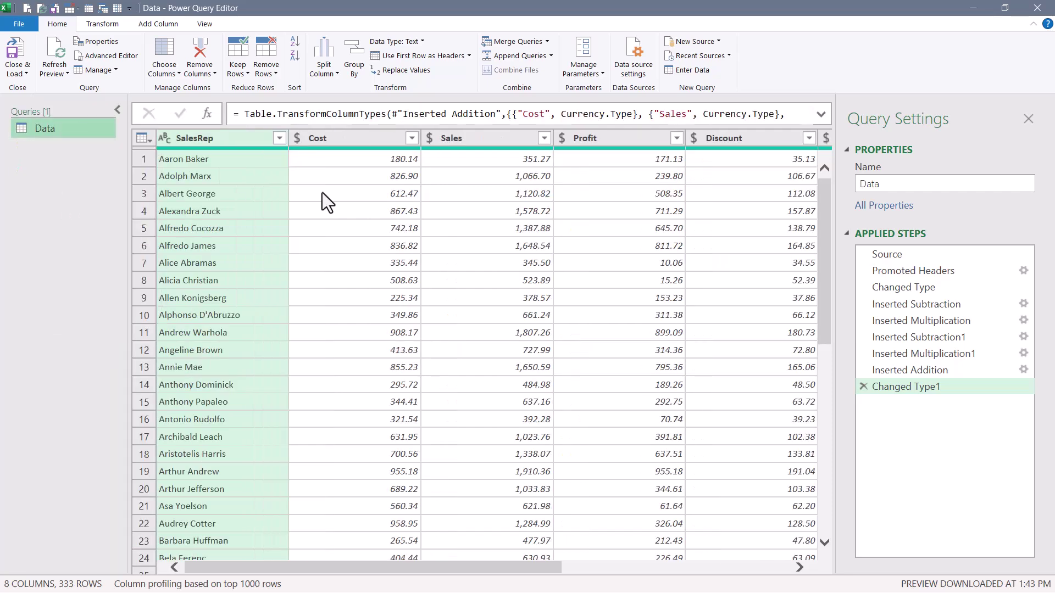
{"action": "left_click", "coordinate": [895, 183]}
{"action": "type", "text": "Test"}
{"action": "key", "text": "Return"}
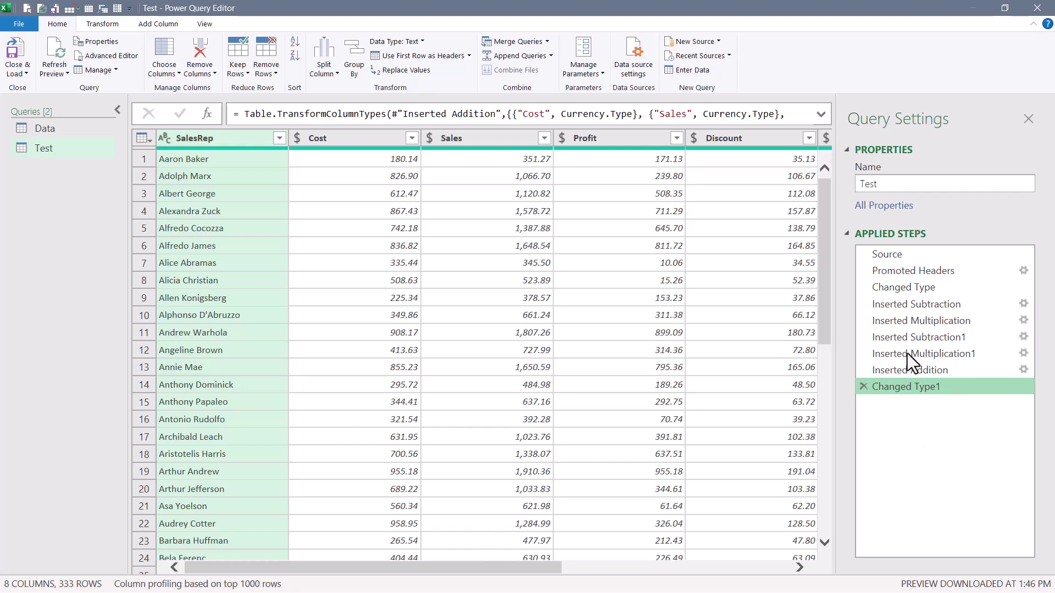
- Delete the Inserted Subtraction step and every step after it from the Test query
{"action": "left_click", "coordinate": [910, 302]}
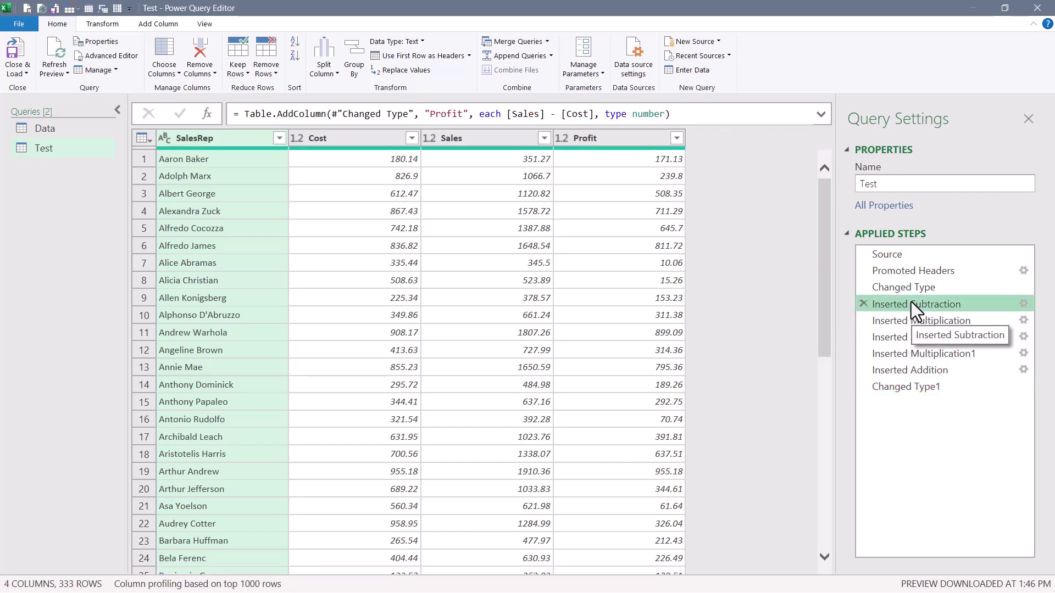
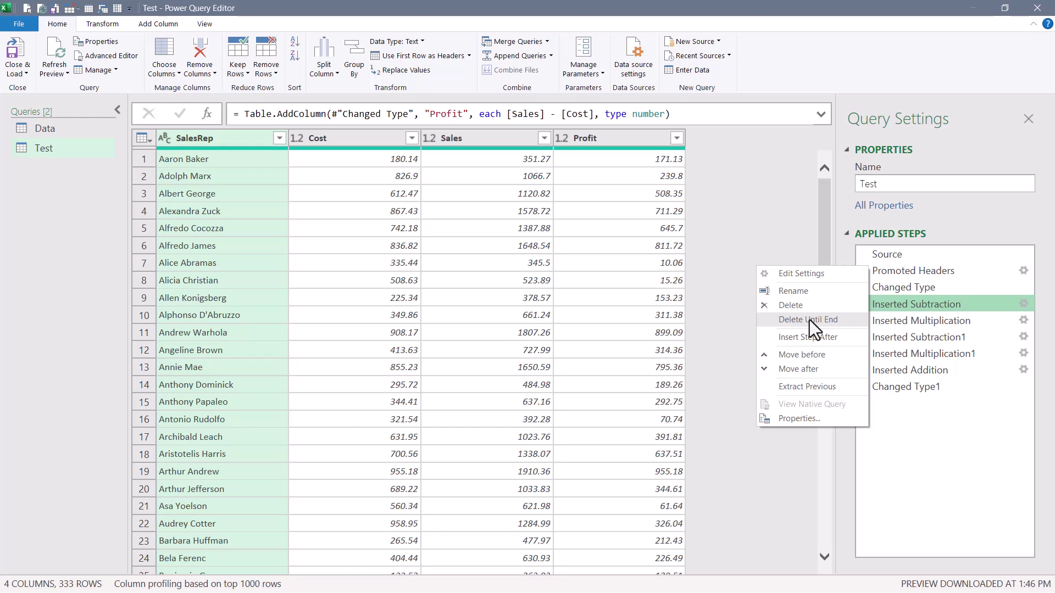
{"action": "left_click", "coordinate": [809, 320]}
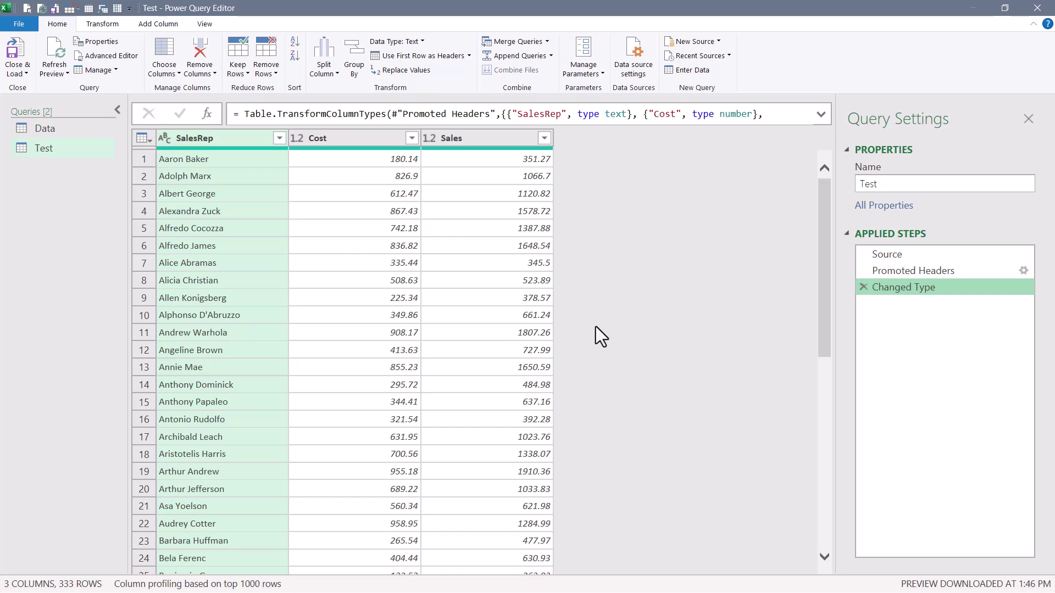
- Start a custom column named Calculations in the Test query
{"action": "left_click", "coordinate": [154, 24]}
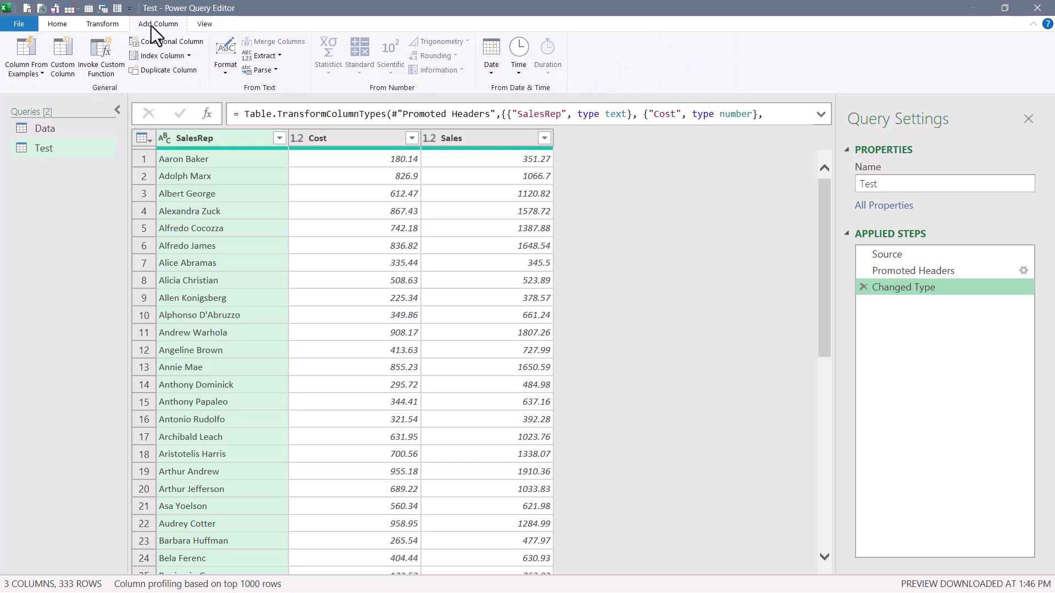
{"action": "left_click", "coordinate": [64, 57]}
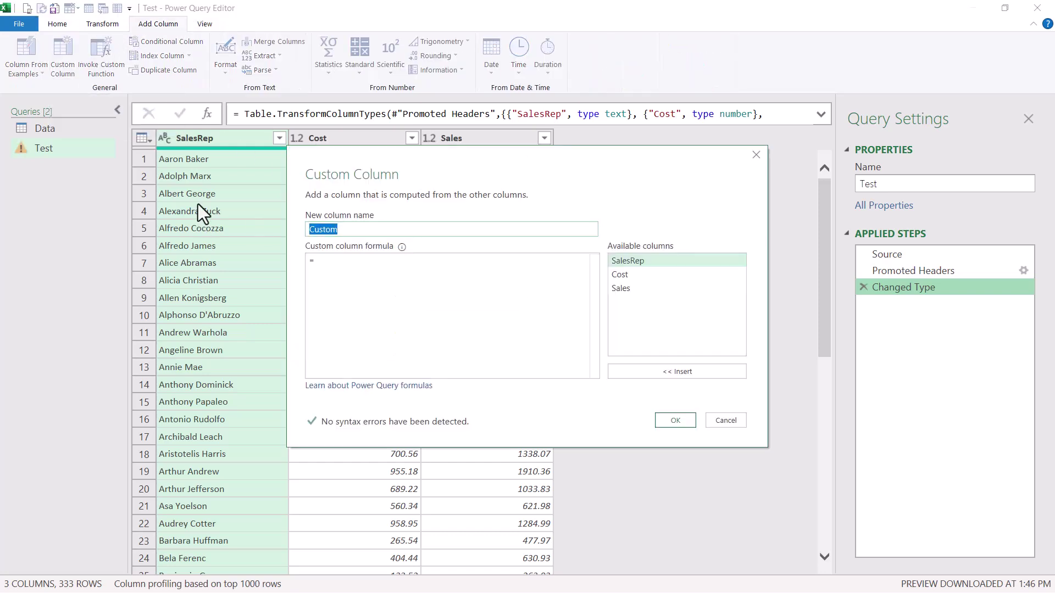
{"action": "type", "text": "calculations"}
{"action": "left_click", "coordinate": [378, 278]}
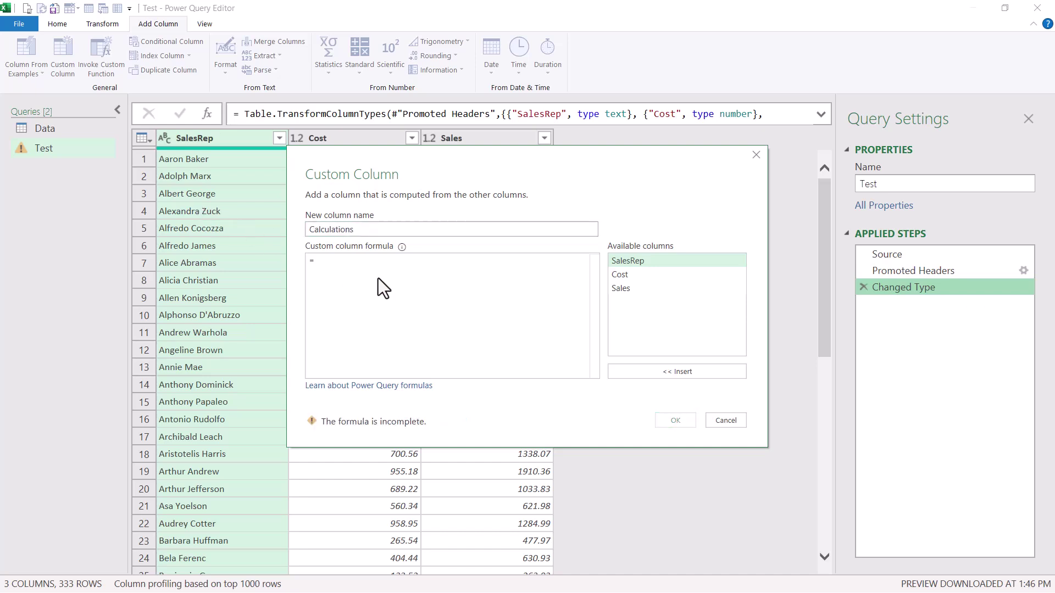
- Copy the five formulas from Calculations.txt in Notepad into the custom column formula, enclose them in square brackets, and create the column
{"action": "key", "text": "alt+Tab"}
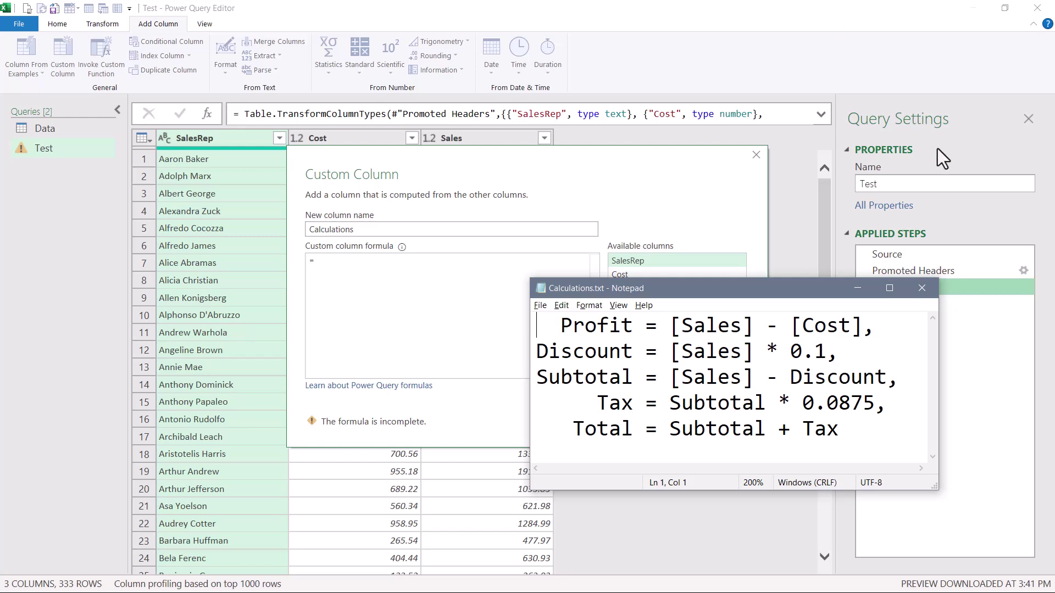
{"action": "left_click_drag", "start_coordinate": [839, 429], "coordinate": [514, 330]}
{"action": "key", "text": "ctrl+c"}
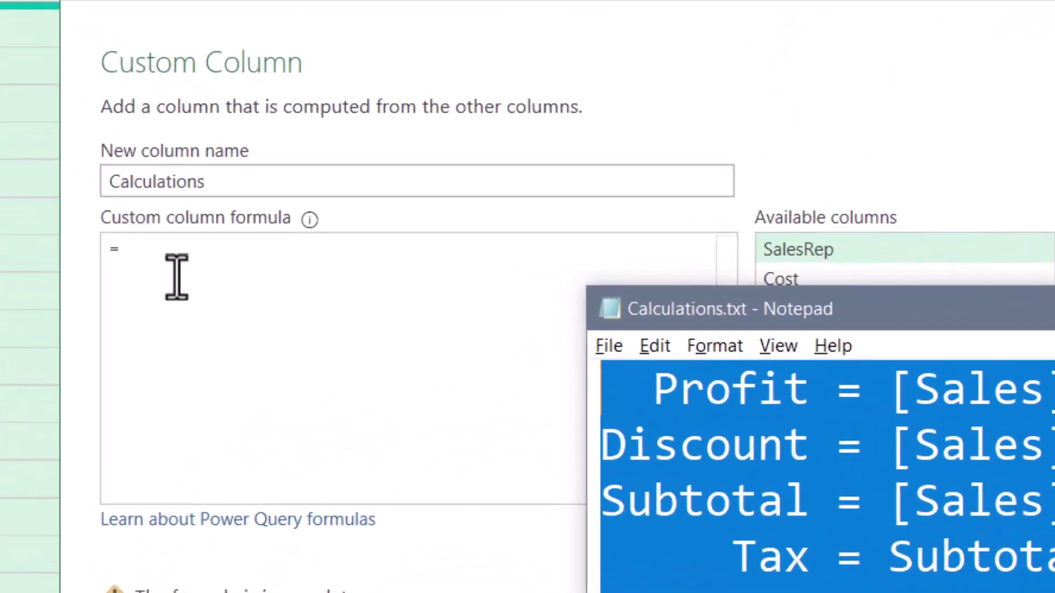
{"action": "left_click", "coordinate": [340, 273]}
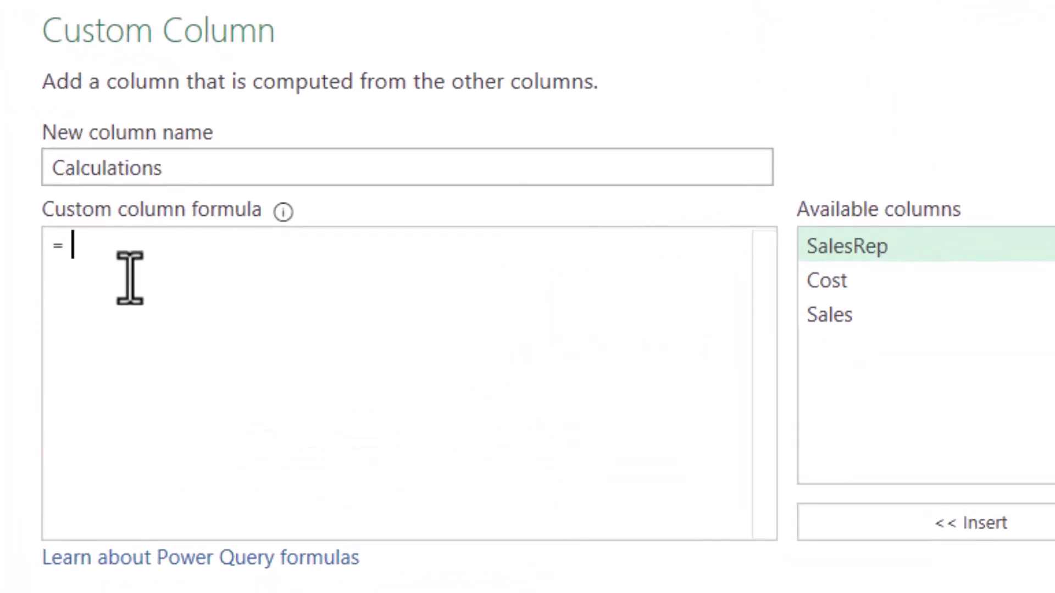
{"action": "key", "text": "ctrl+v"}
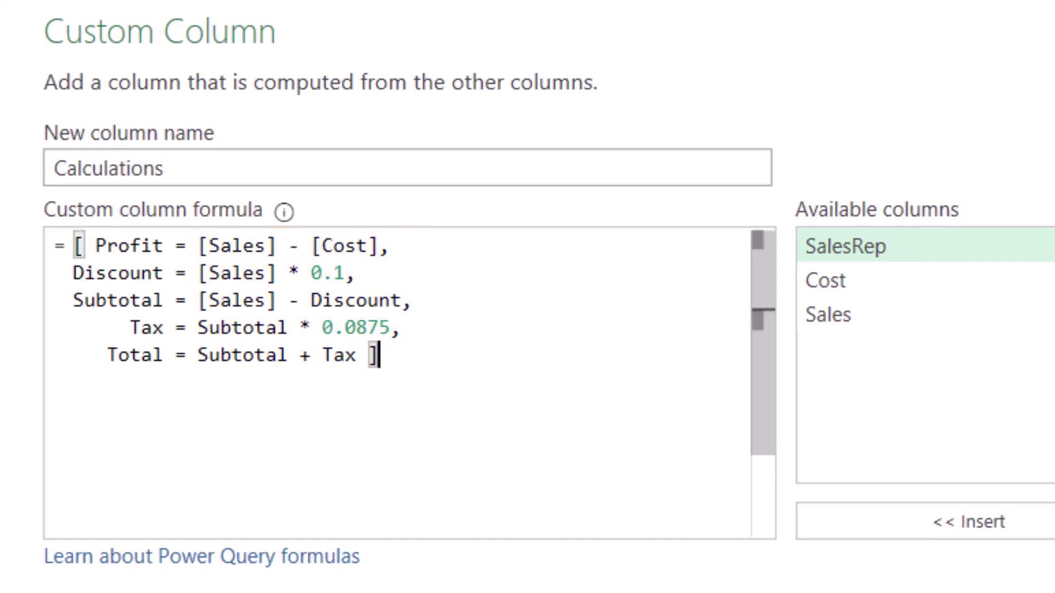
{"action": "left_click", "coordinate": [677, 422]}
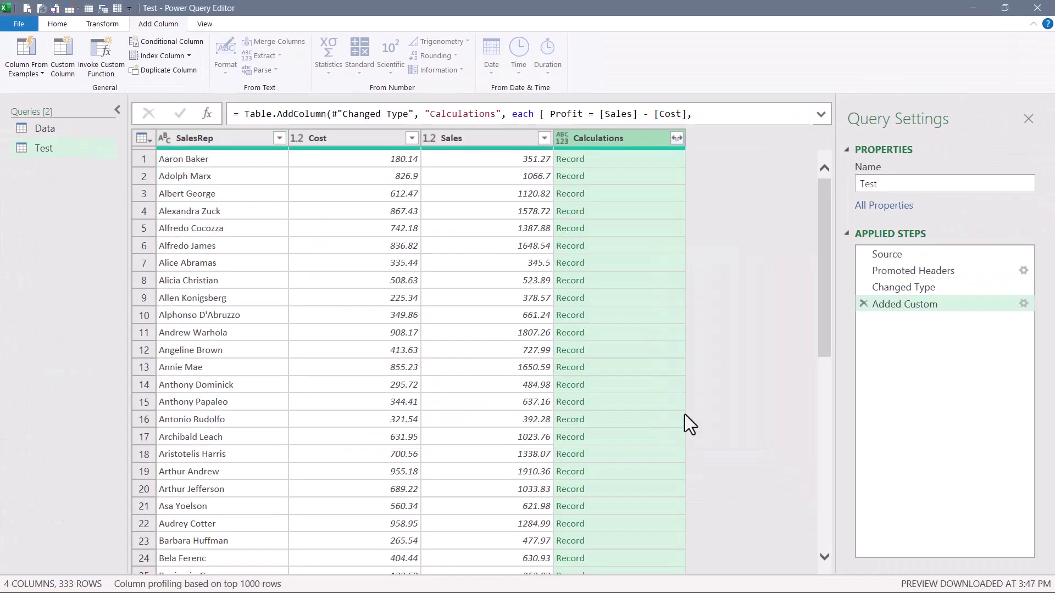
- Expand the Calculations column into Profit, Discount, Subtotal, Tax and Total without using the original column name as prefix
{"action": "left_click", "coordinate": [615, 279]}
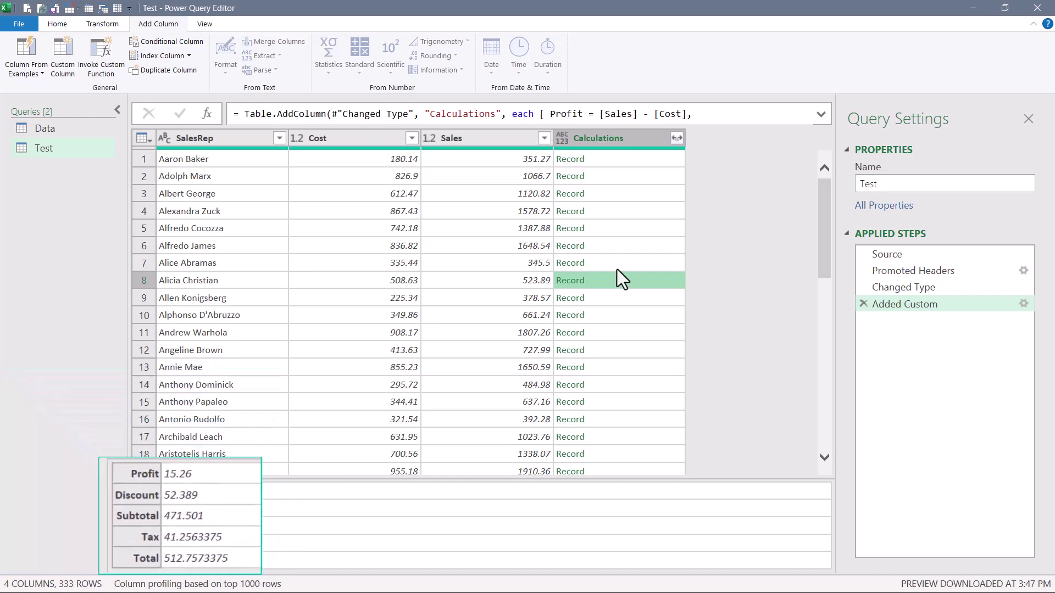
{"action": "left_click", "coordinate": [618, 138]}
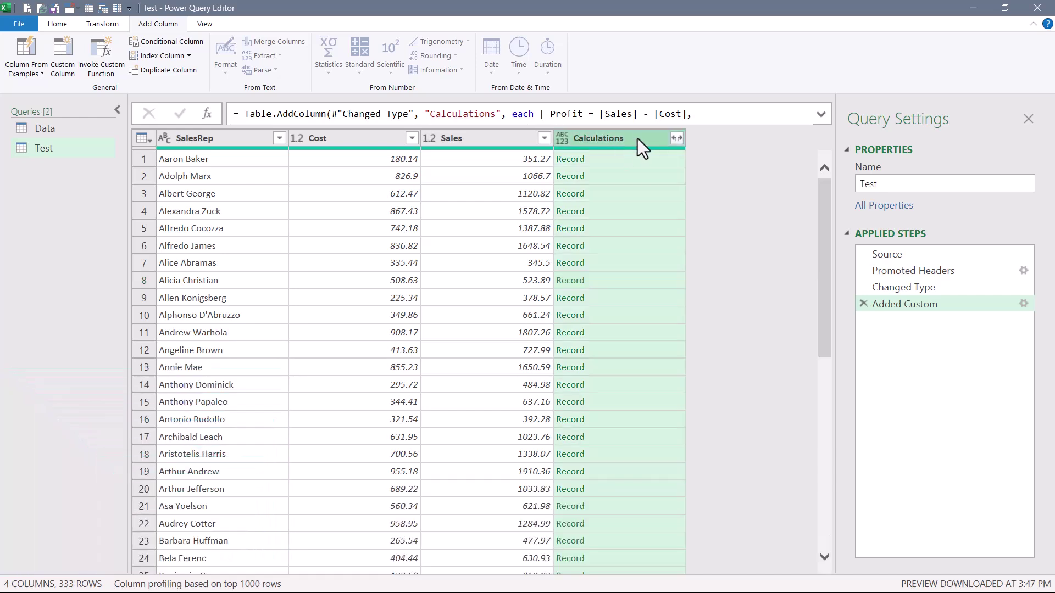
{"action": "left_click", "coordinate": [676, 138]}
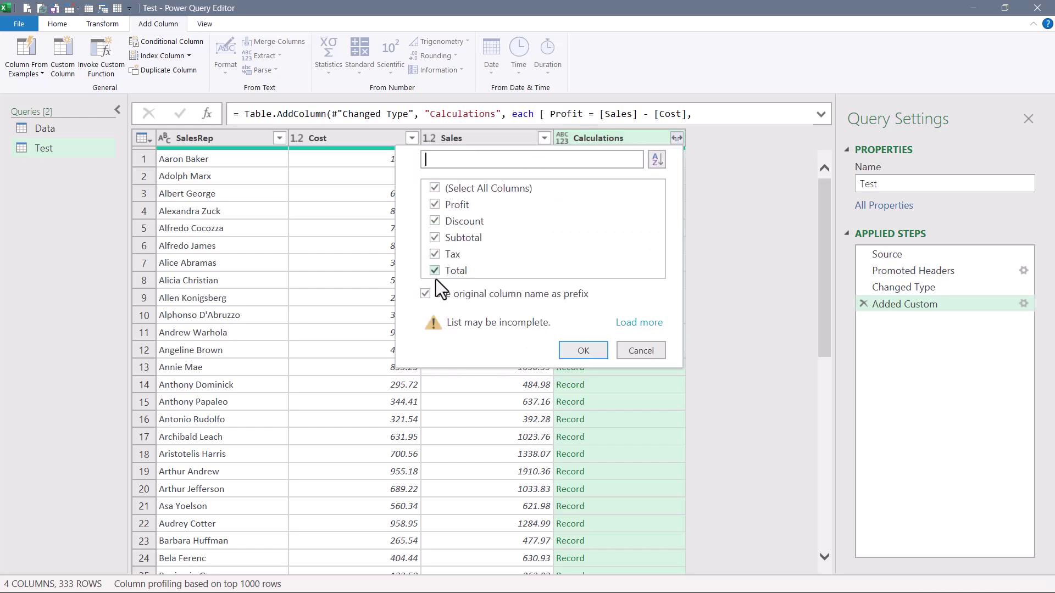
{"action": "left_click", "coordinate": [427, 294]}
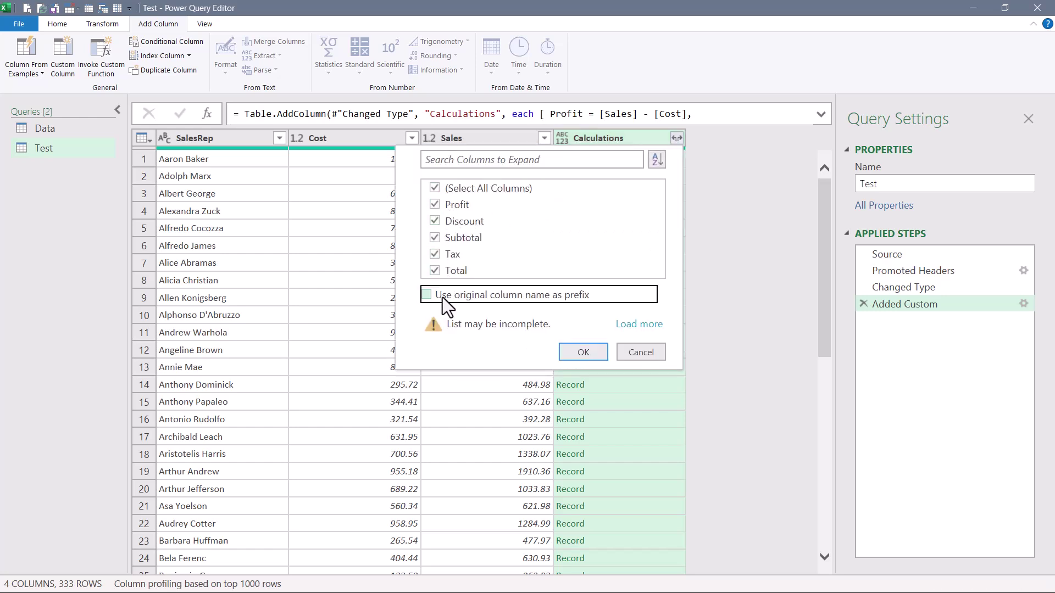
{"action": "left_click", "coordinate": [584, 352]}
{"action": "left_click_drag", "start_coordinate": [547, 566], "coordinate": [803, 582]}
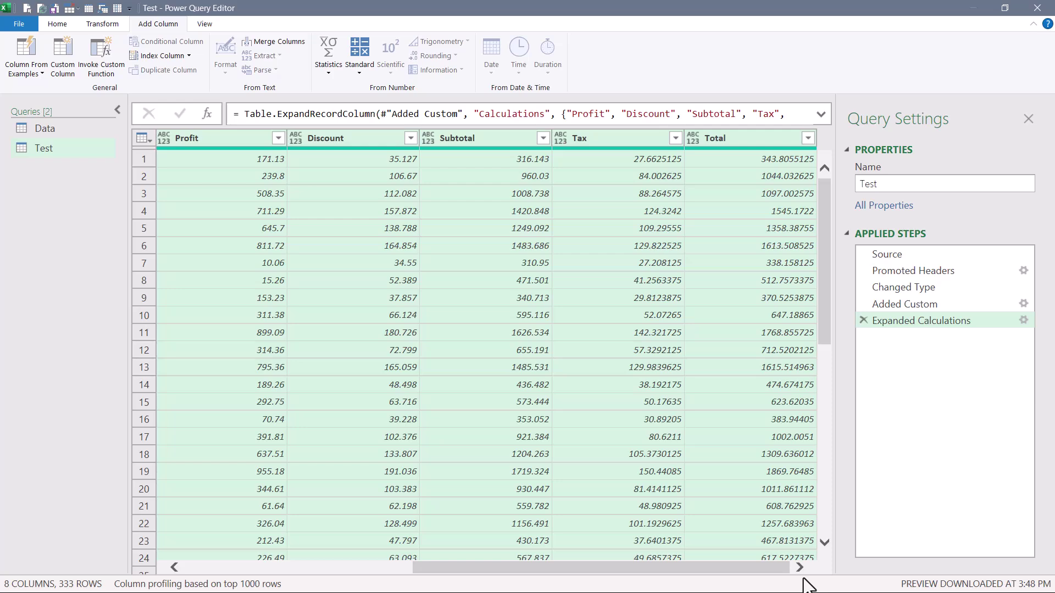
{"action": "left_click", "coordinate": [918, 303]}
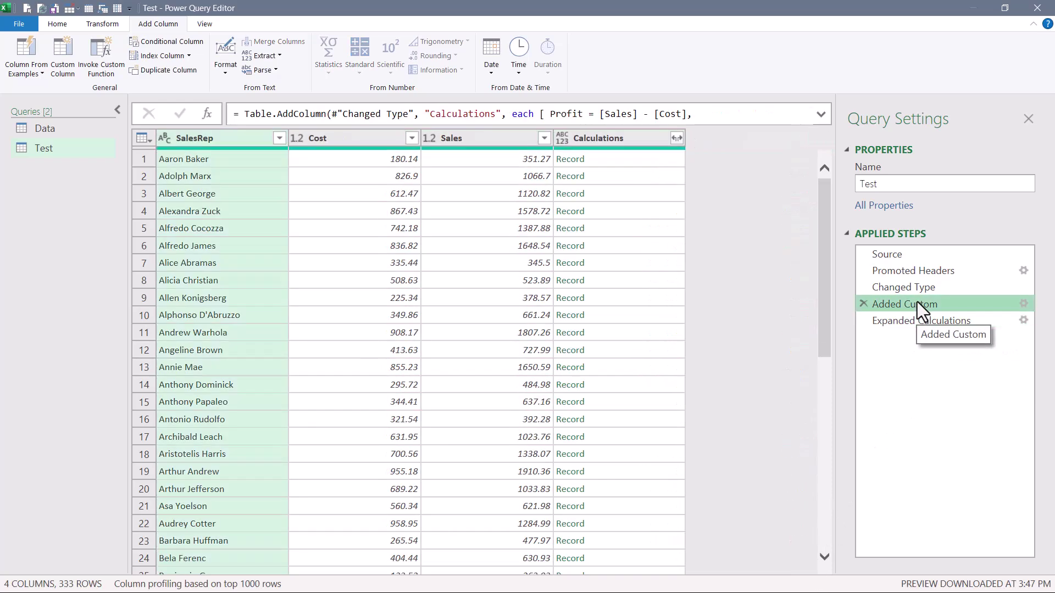
{"action": "left_click", "coordinate": [912, 323]}
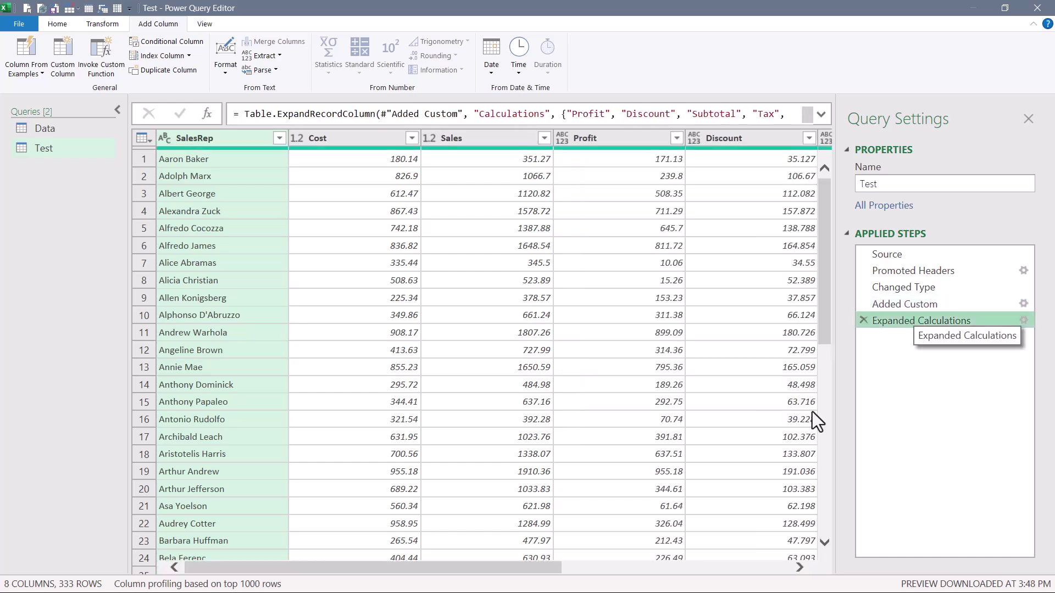
{"action": "left_click_drag", "start_coordinate": [470, 568], "coordinate": [445, 589]}
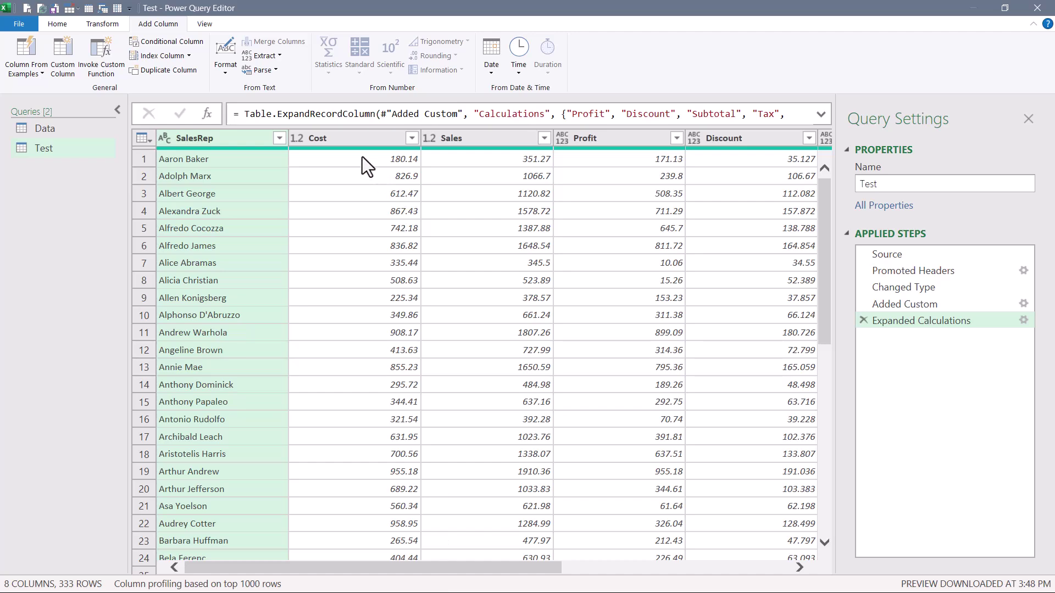
- Change the data type of all columns from Cost through Total in the Test query to Currency
{"action": "left_click", "coordinate": [351, 142]}
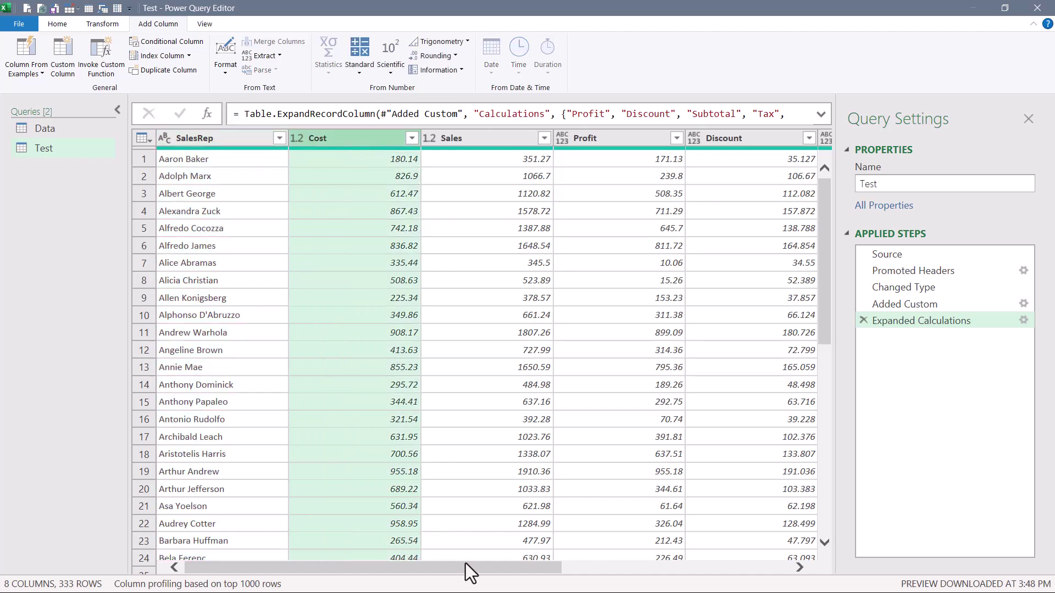
{"action": "left_click_drag", "start_coordinate": [466, 571], "coordinate": [776, 580]}
{"action": "left_click", "coordinate": [745, 137]}
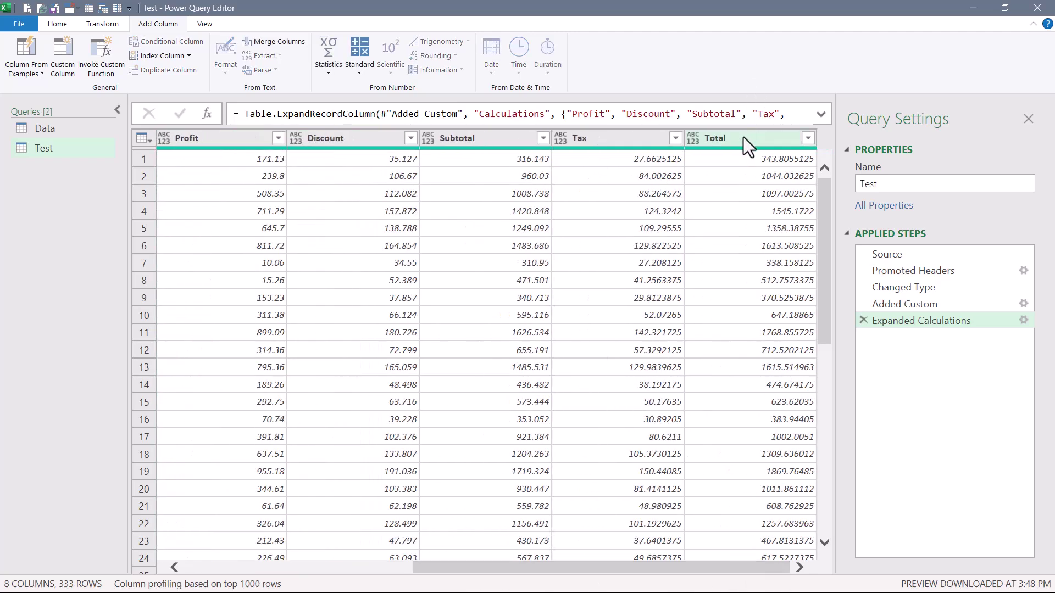
{"action": "key", "text": "ctrl+a"}
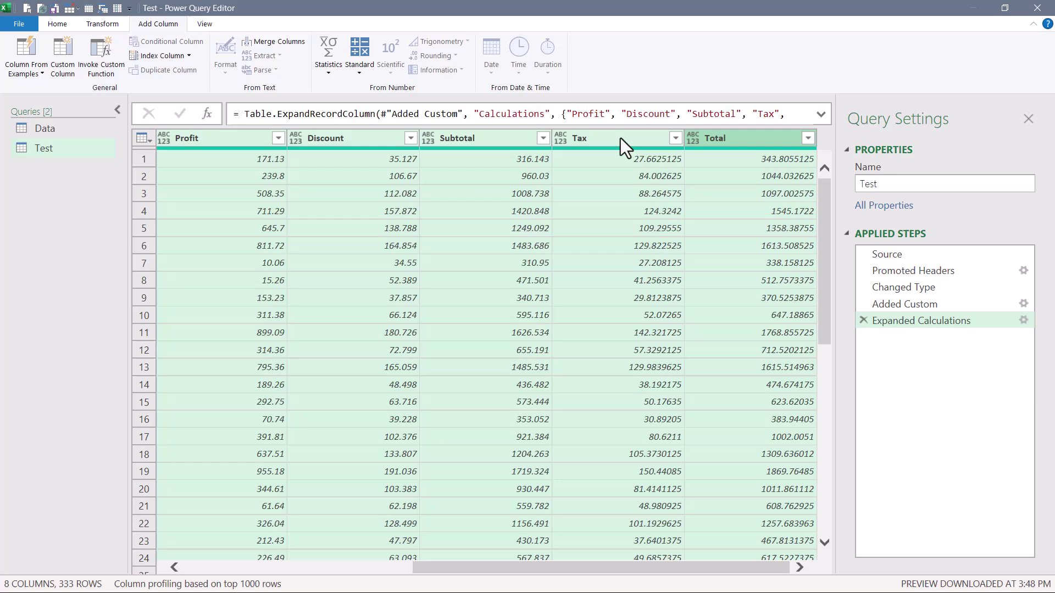
{"action": "right_click", "coordinate": [492, 139]}
{"action": "mouse_move", "coordinate": [496, 263]}
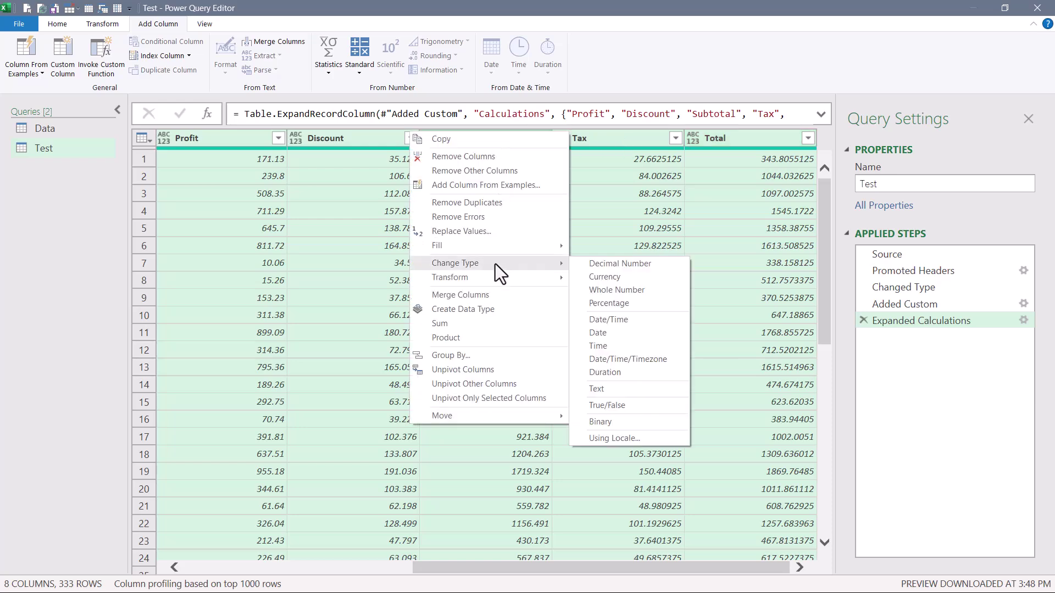
{"action": "left_click", "coordinate": [592, 277]}
{"action": "left_click_drag", "start_coordinate": [625, 572], "coordinate": [425, 568]}
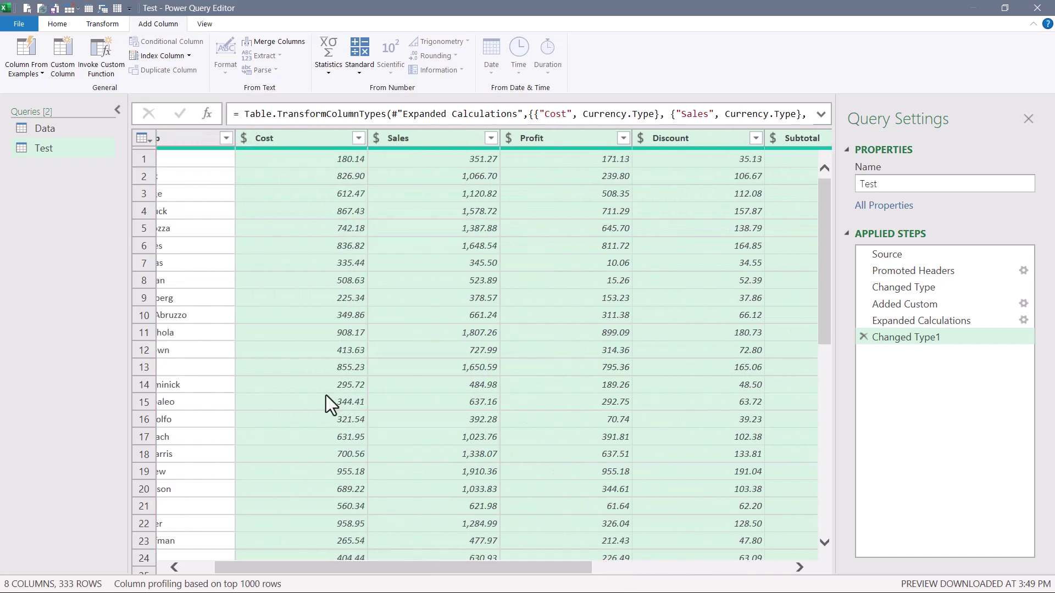
{"action": "left_click", "coordinate": [157, 282]}
- Close the query editor and load the Test query as a table at cell J1 of the existing Data worksheet
{"action": "left_click", "coordinate": [58, 23]}
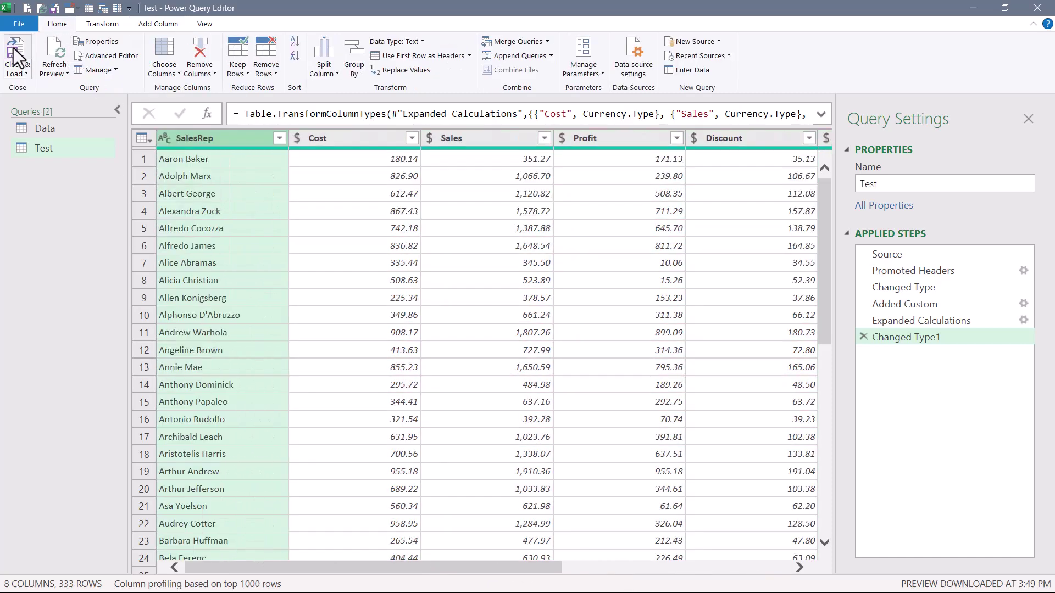
{"action": "left_click", "coordinate": [16, 70]}
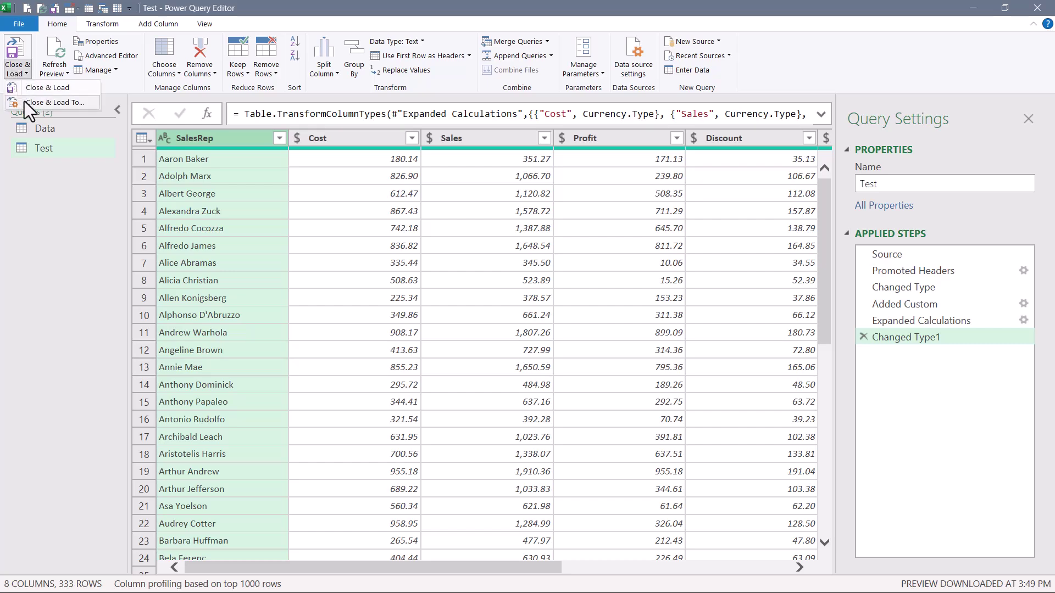
{"action": "left_click", "coordinate": [24, 101]}
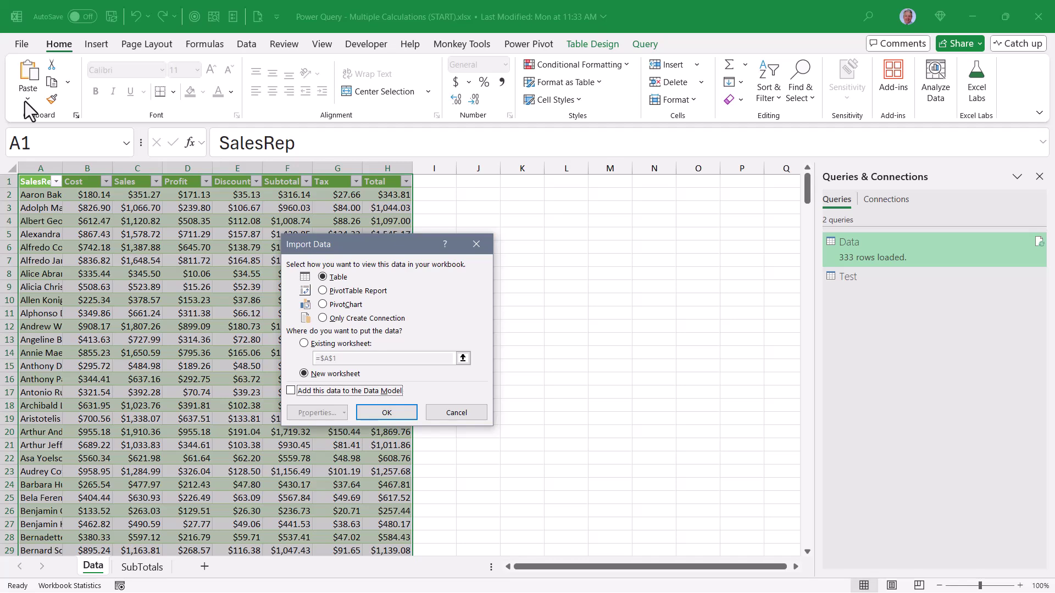
{"action": "left_click", "coordinate": [325, 343]}
{"action": "left_click", "coordinate": [480, 185]}
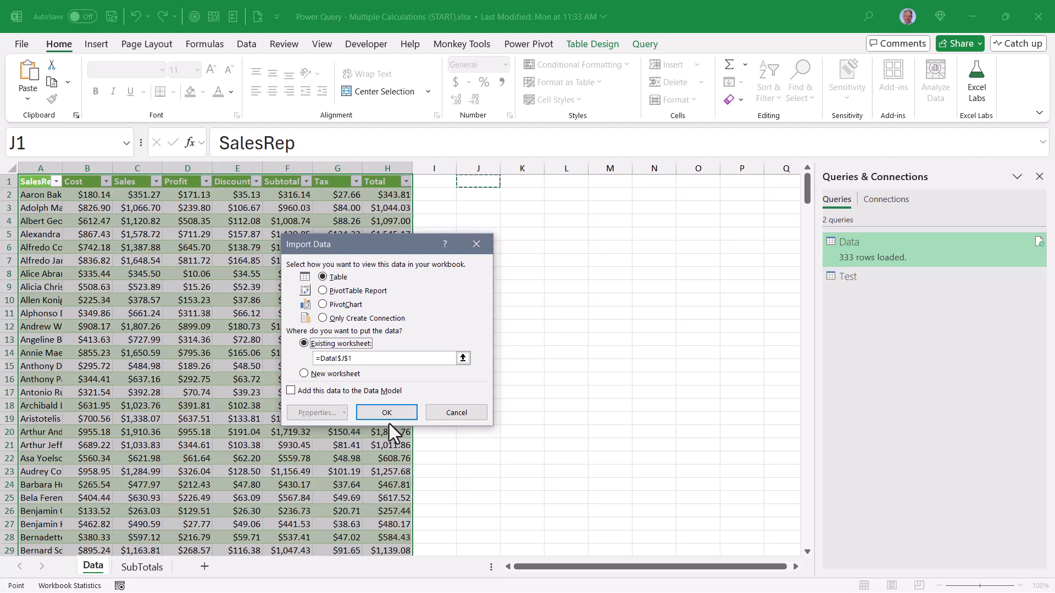
{"action": "key", "text": "Return"}
{"action": "left_click", "coordinate": [1039, 176]}
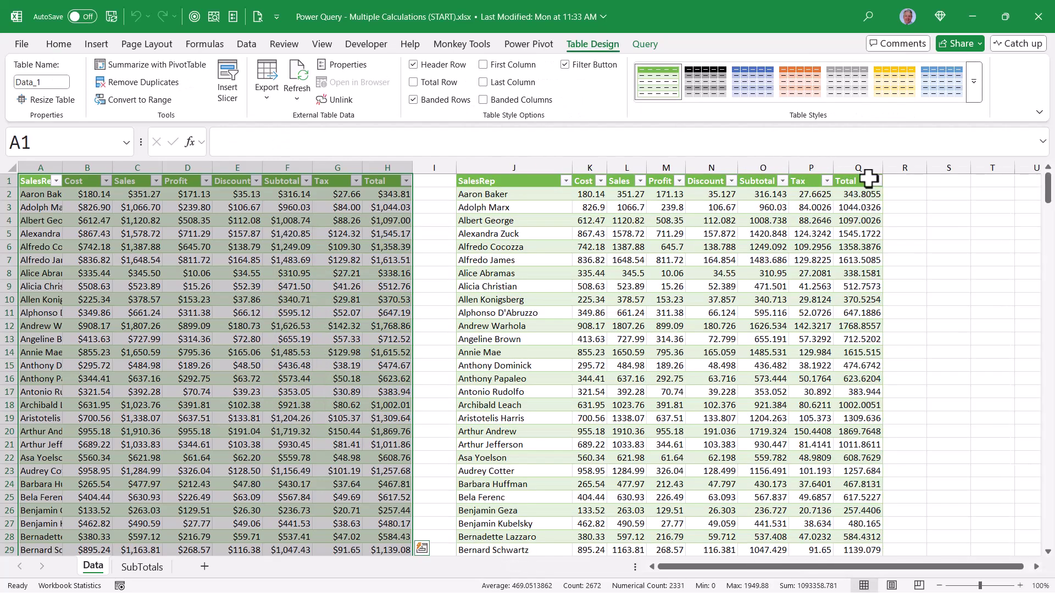
- Format the Cost through Total columns of the newly loaded table as Currency
{"action": "left_click_drag", "start_coordinate": [584, 175], "coordinate": [854, 188]}
{"action": "left_click", "coordinate": [59, 44]}
{"action": "left_click", "coordinate": [505, 64]}
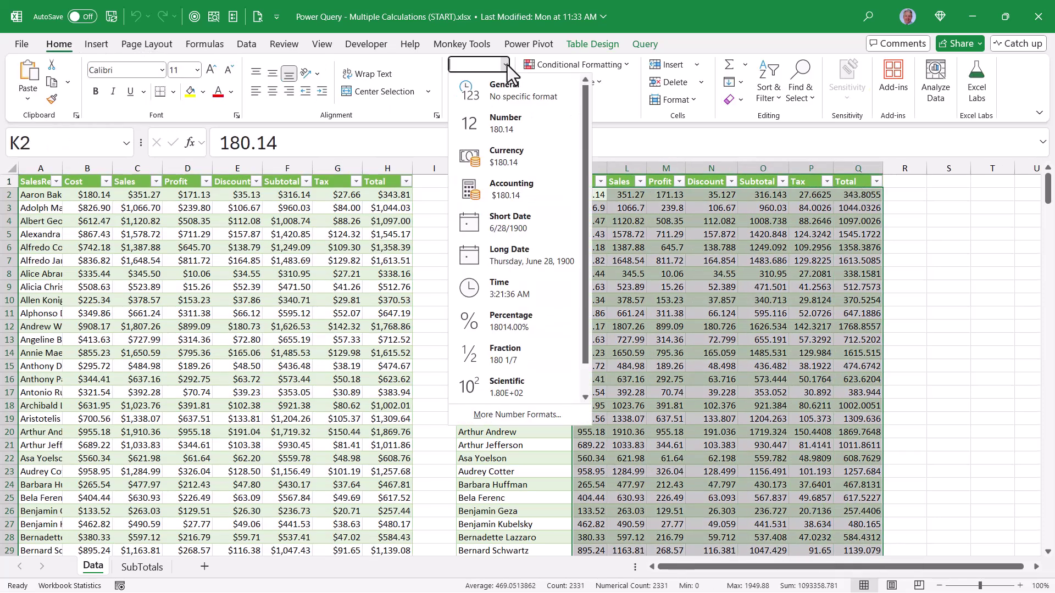
{"action": "left_click", "coordinate": [497, 154]}
{"action": "left_click", "coordinate": [434, 181]}
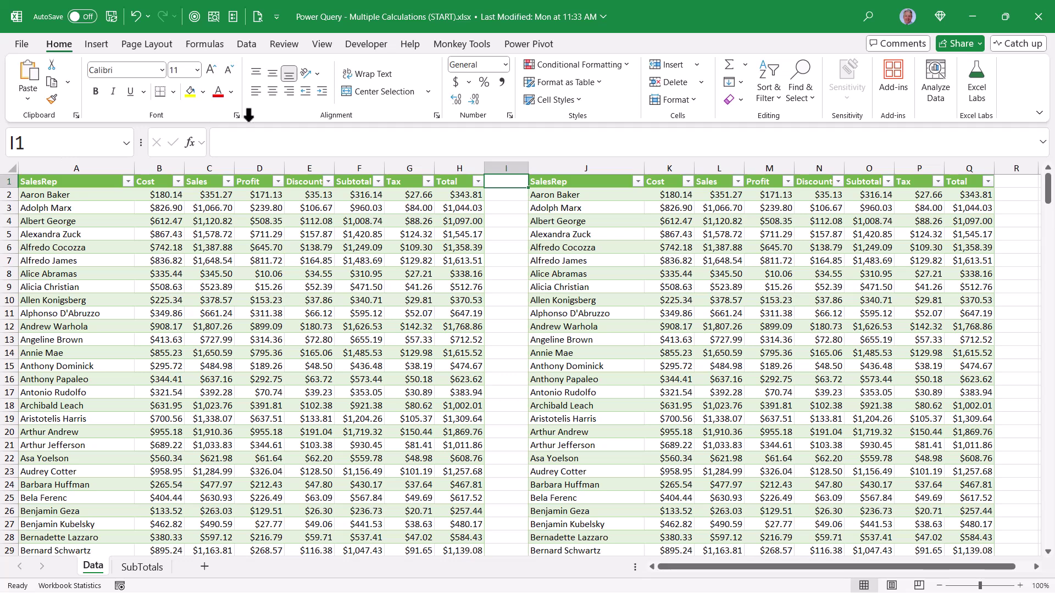
- Show the workbook's queries and connections and open the Test query for editing in the Power Query Editor
{"action": "left_click", "coordinate": [246, 44]}
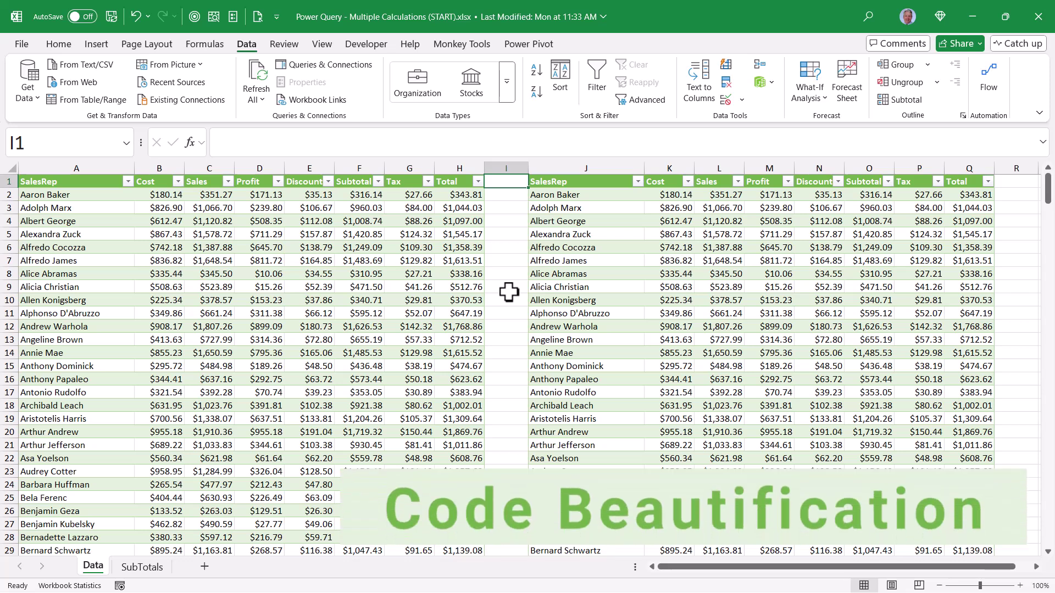
{"action": "left_click", "coordinate": [324, 68]}
{"action": "left_click", "coordinate": [869, 277]}
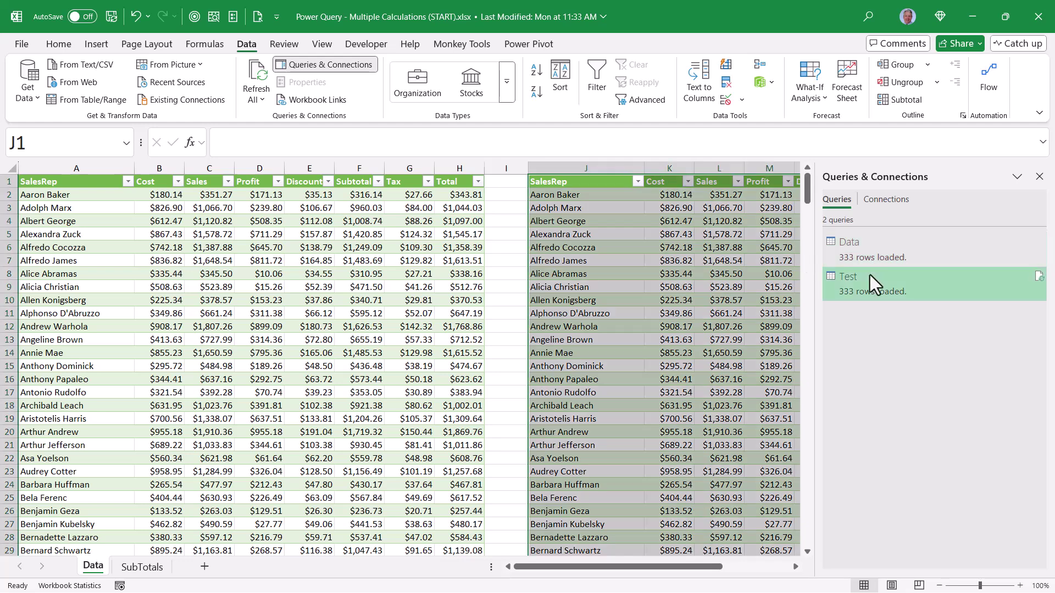
{"action": "right_click", "coordinate": [869, 275]}
{"action": "left_click", "coordinate": [887, 315]}
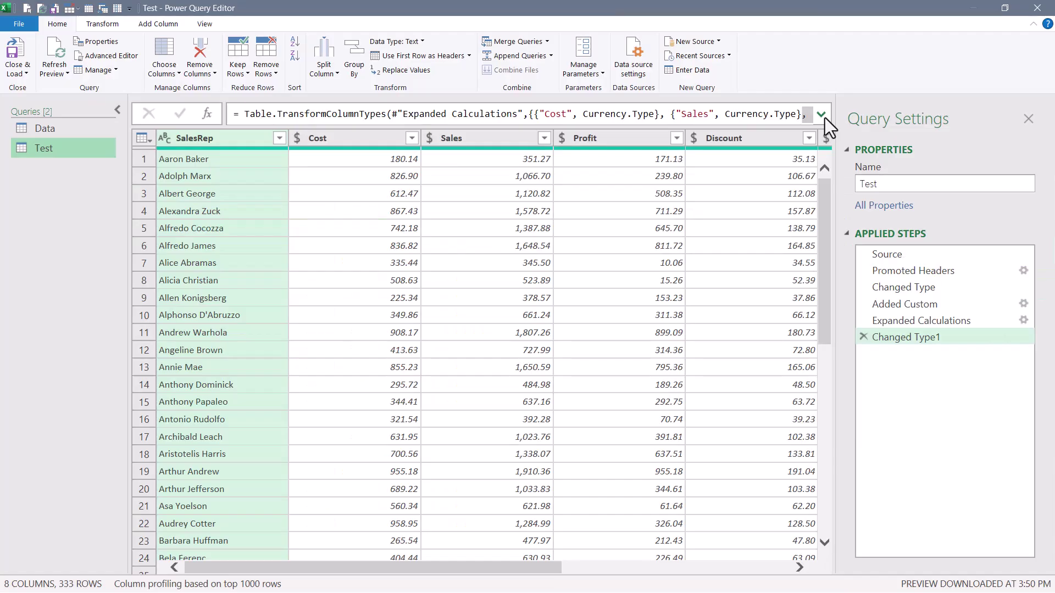
- Examine the full formulas of the Test query's applied steps and its complete M code in the Advanced Editor
{"action": "left_click", "coordinate": [823, 115]}
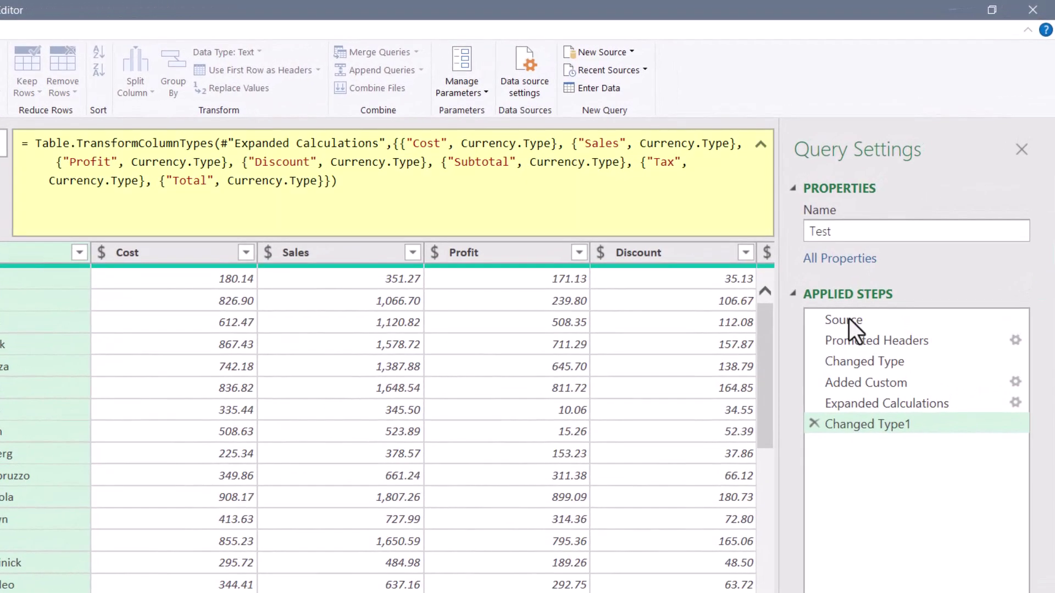
{"action": "left_click", "coordinate": [849, 319]}
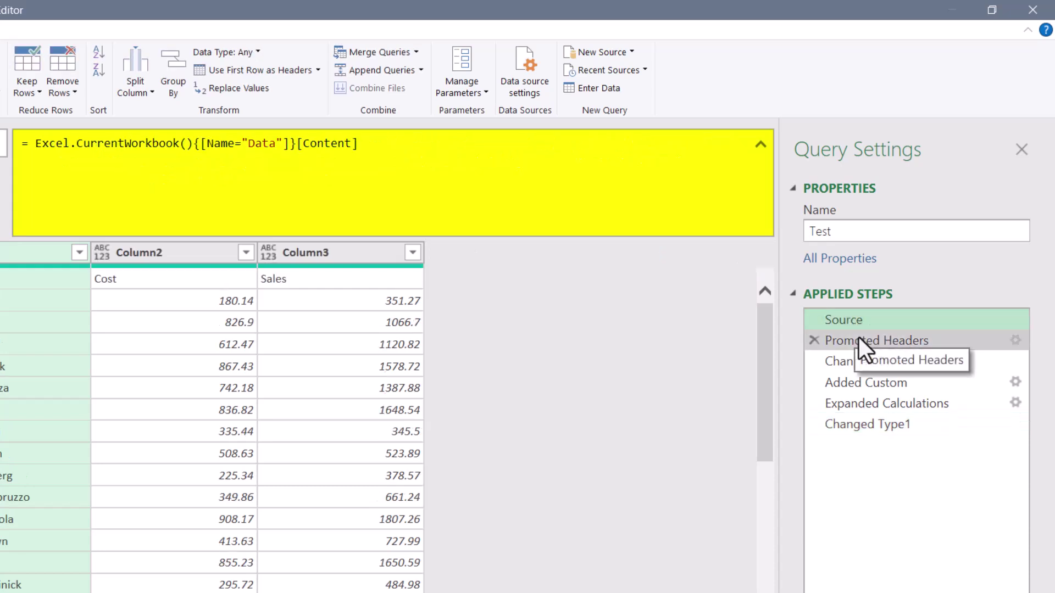
{"action": "left_click", "coordinate": [859, 337]}
{"action": "left_click", "coordinate": [859, 360]}
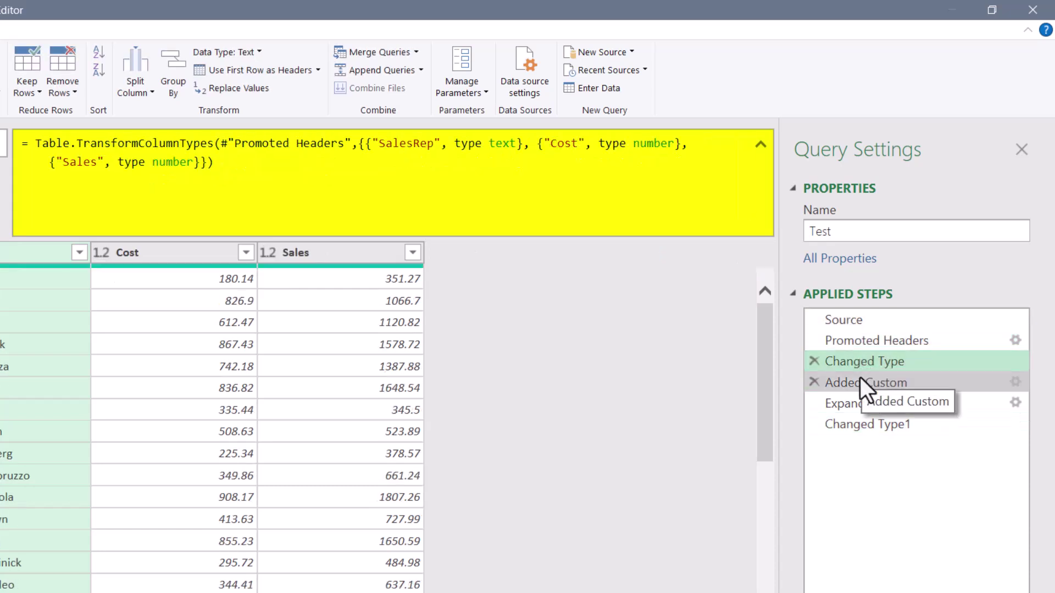
{"action": "left_click", "coordinate": [859, 377]}
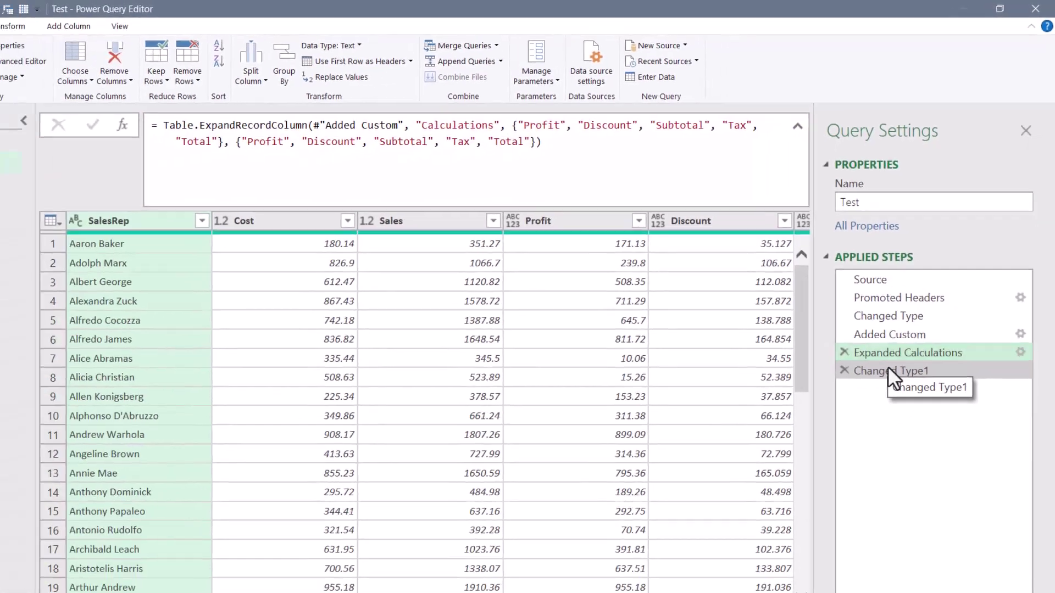
{"action": "left_click", "coordinate": [864, 423]}
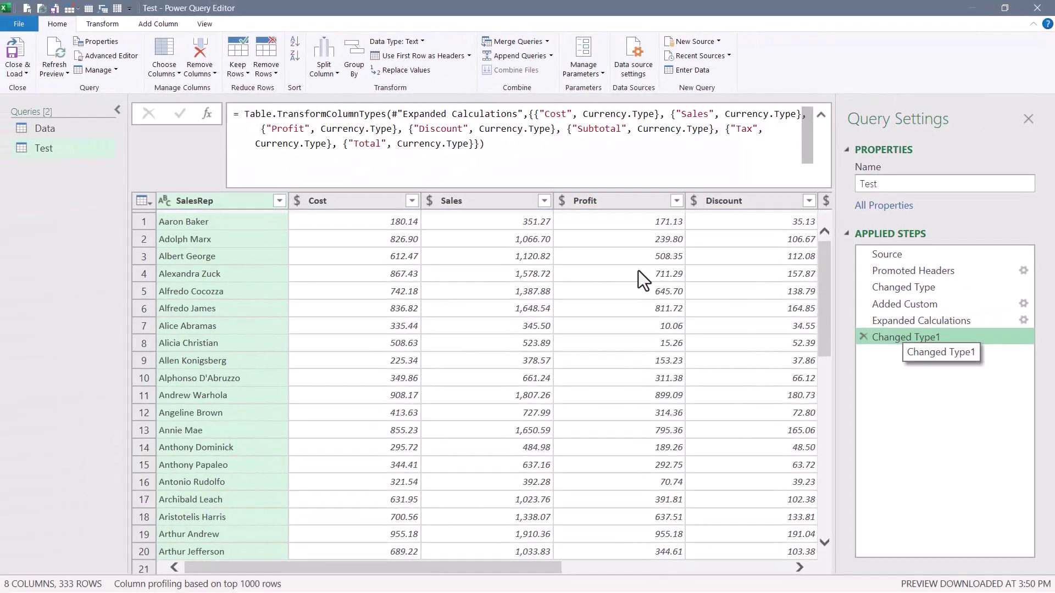
{"action": "left_click", "coordinate": [117, 56]}
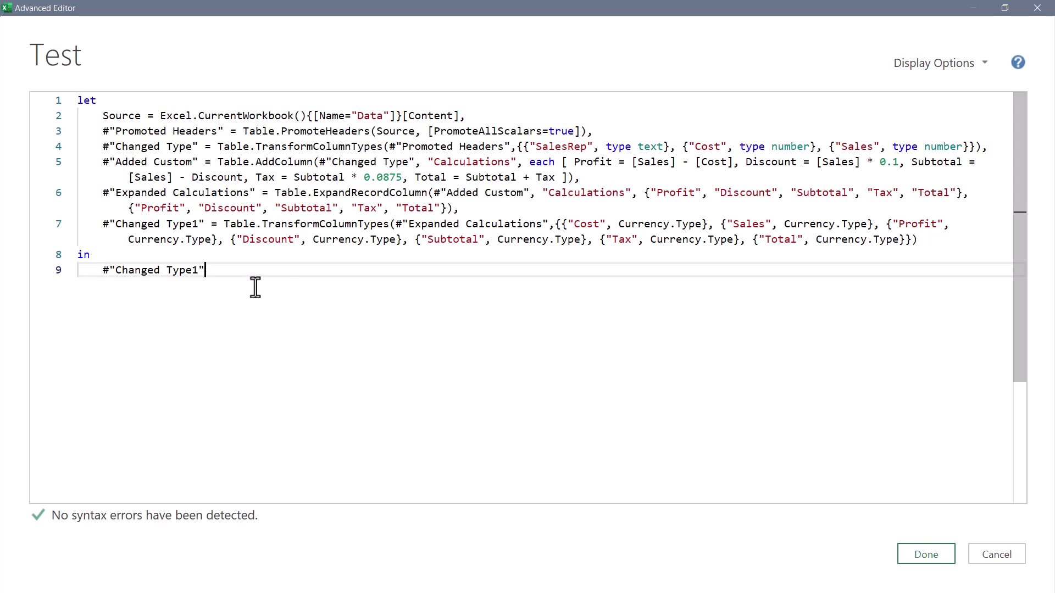
{"action": "left_click_drag", "start_coordinate": [230, 272], "coordinate": [1, 83]}
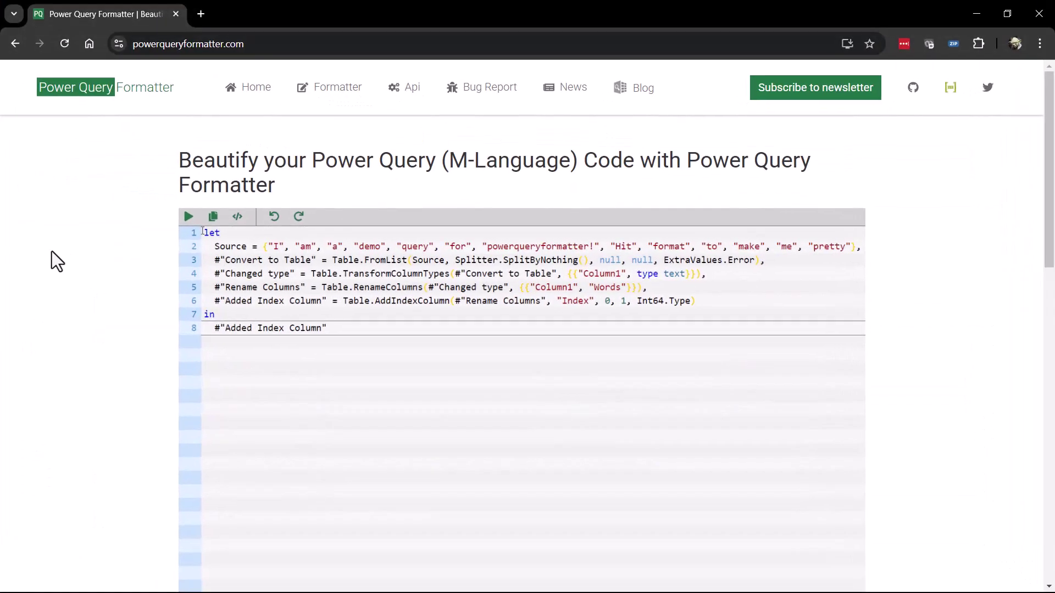
- Switch to powerqueryformatter.com, try formatting the demo query, and undo the formatting
{"action": "left_click", "coordinate": [189, 216]}
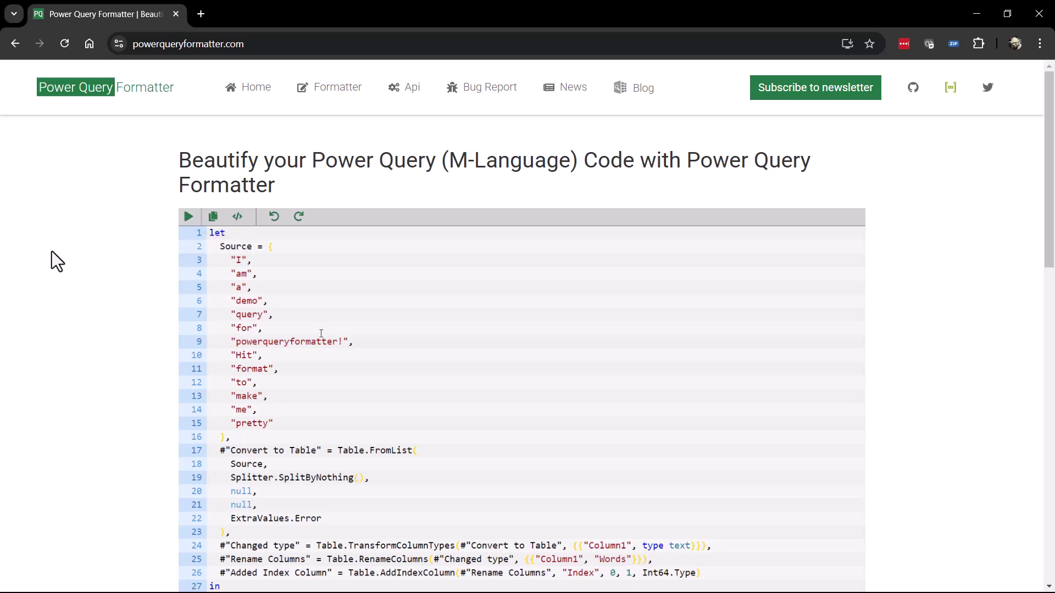
{"action": "key", "text": "ctrl+z"}
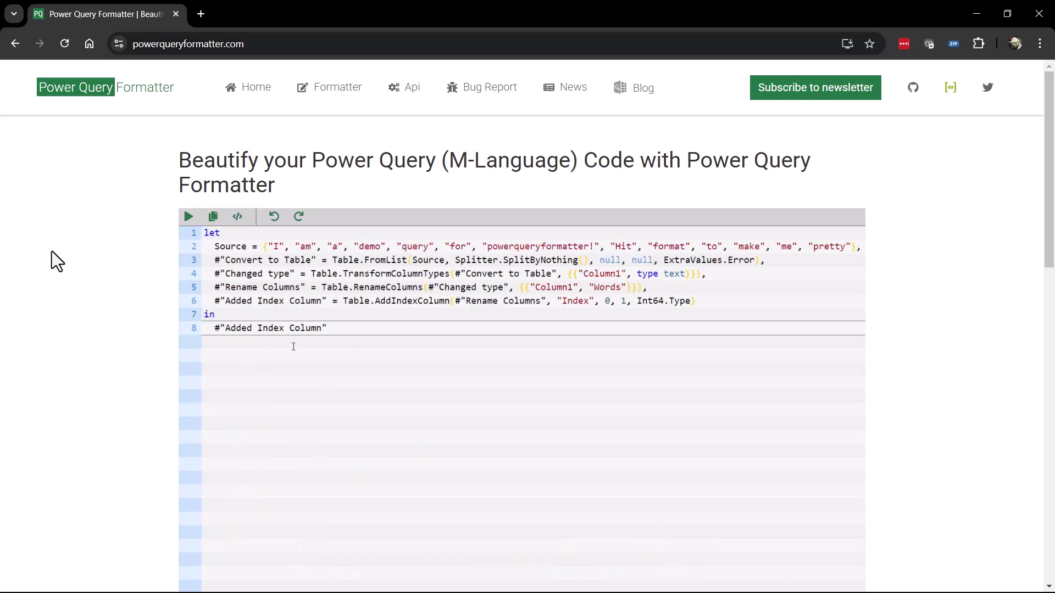
{"action": "key", "text": "ctrl+y"}
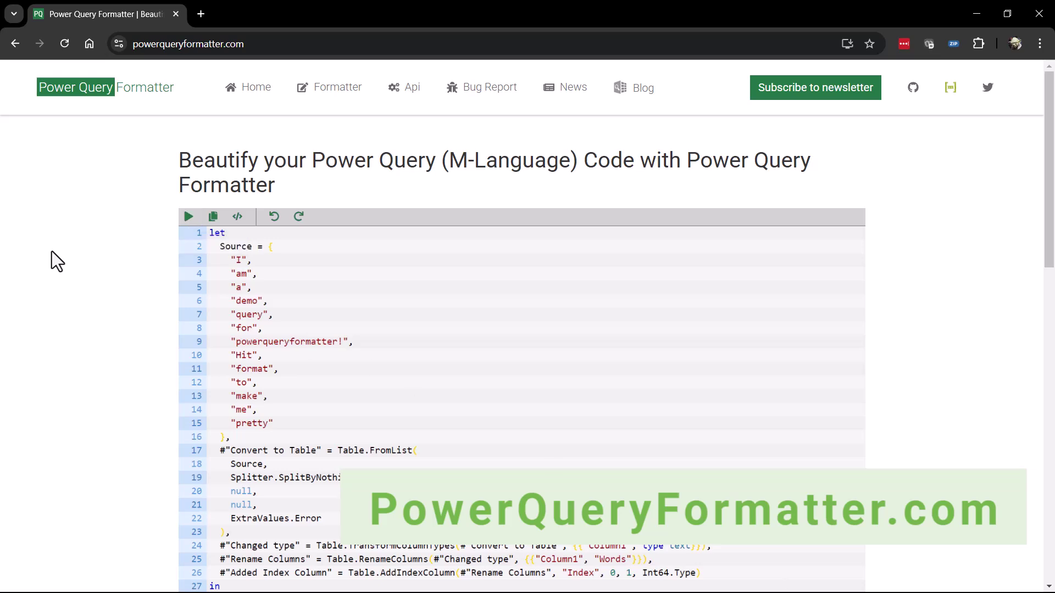
{"action": "key", "text": "ctrl+z"}
{"action": "key", "text": "ctrl+y"}
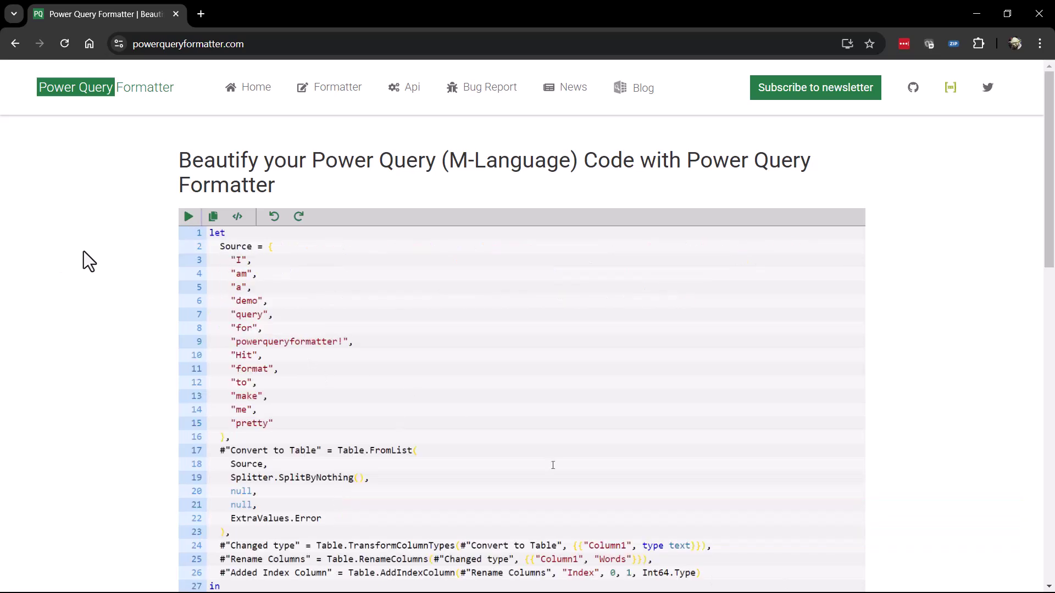
{"action": "key", "text": "ctrl+z"}
- Open the dedicated Formatter page of the Power Query Formatter website
{"action": "left_click", "coordinate": [345, 321]}
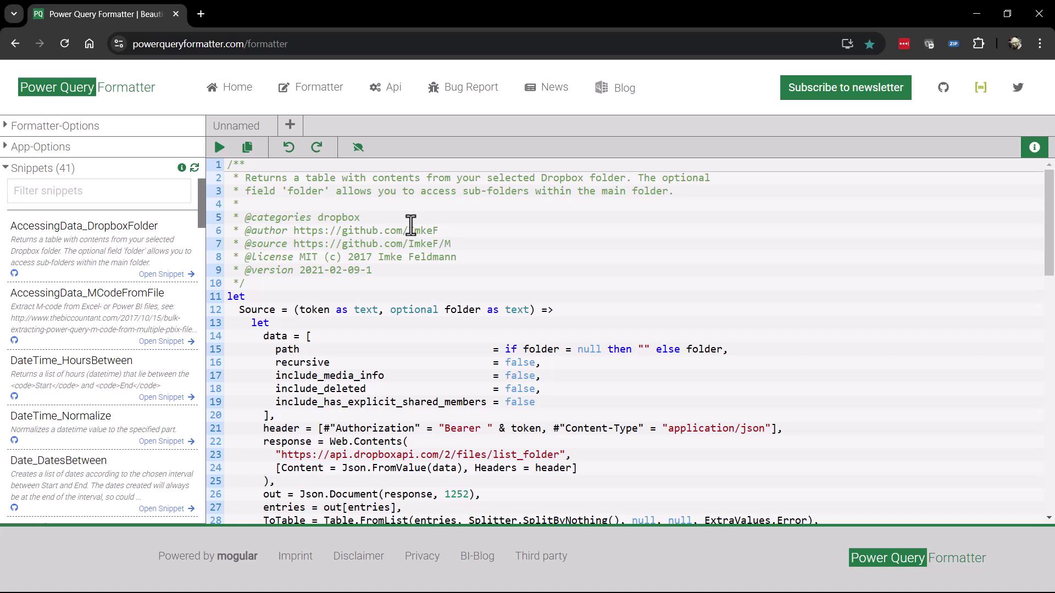
- Replace all the sample code in the formatter with the copied Test query code and format it
{"action": "left_click", "coordinate": [366, 269]}
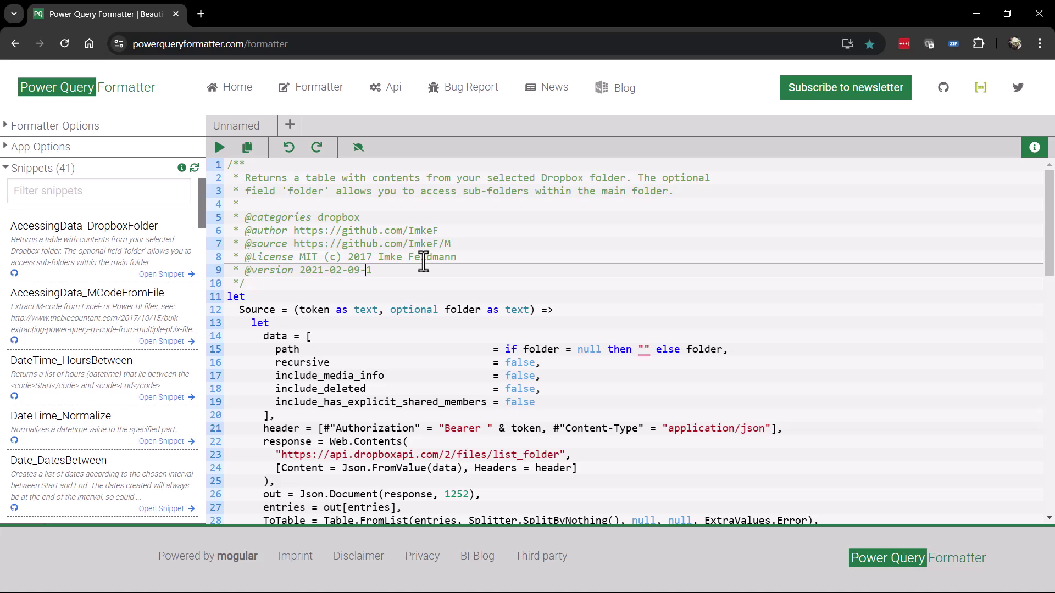
{"action": "key", "text": "ctrl+a"}
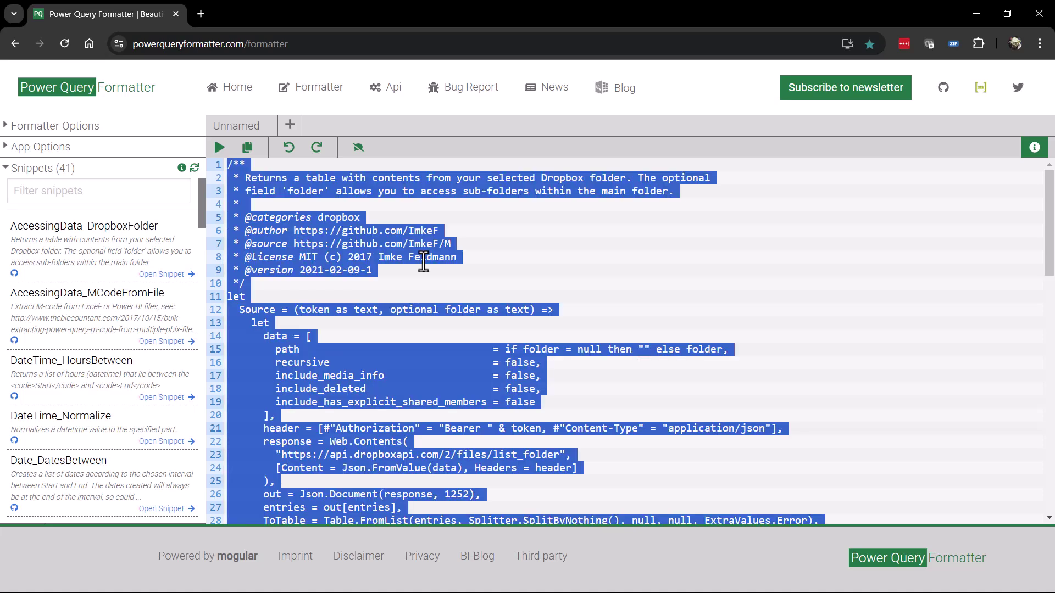
{"action": "key", "text": "Delete"}
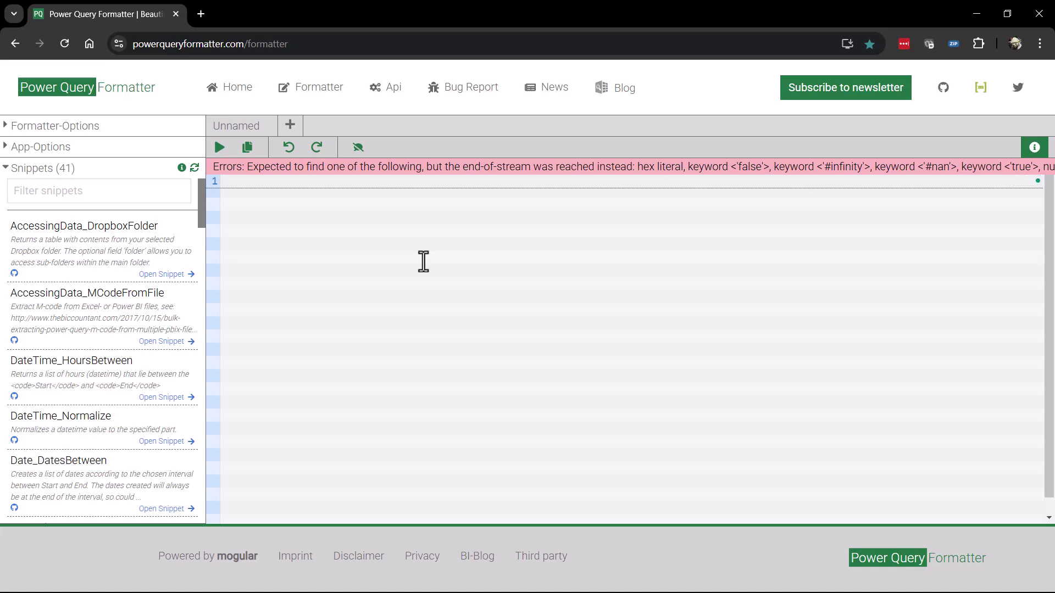
{"action": "key", "text": "ctrl+v"}
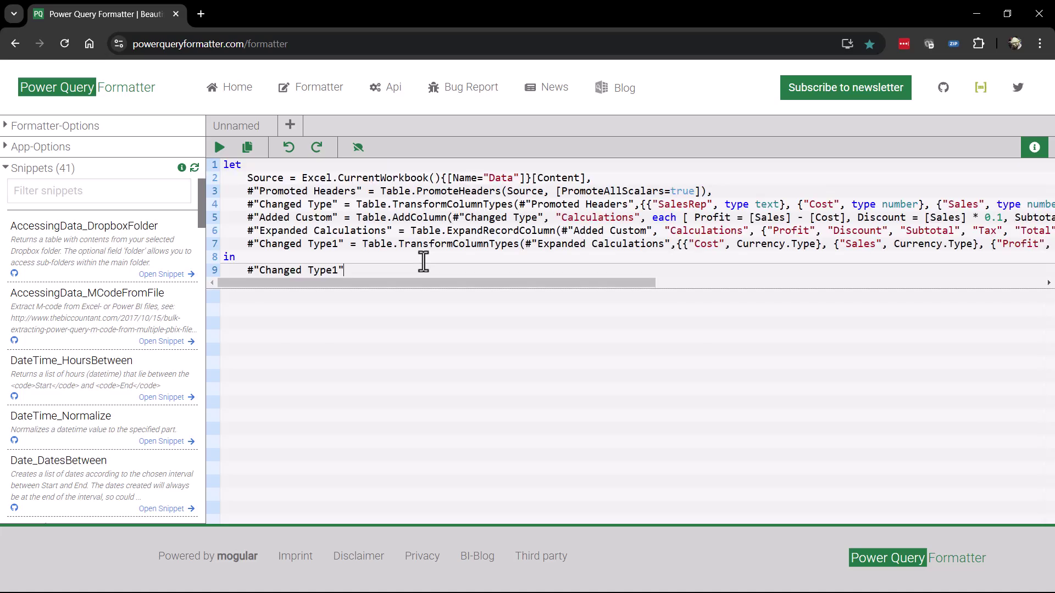
{"action": "left_click", "coordinate": [220, 160]}
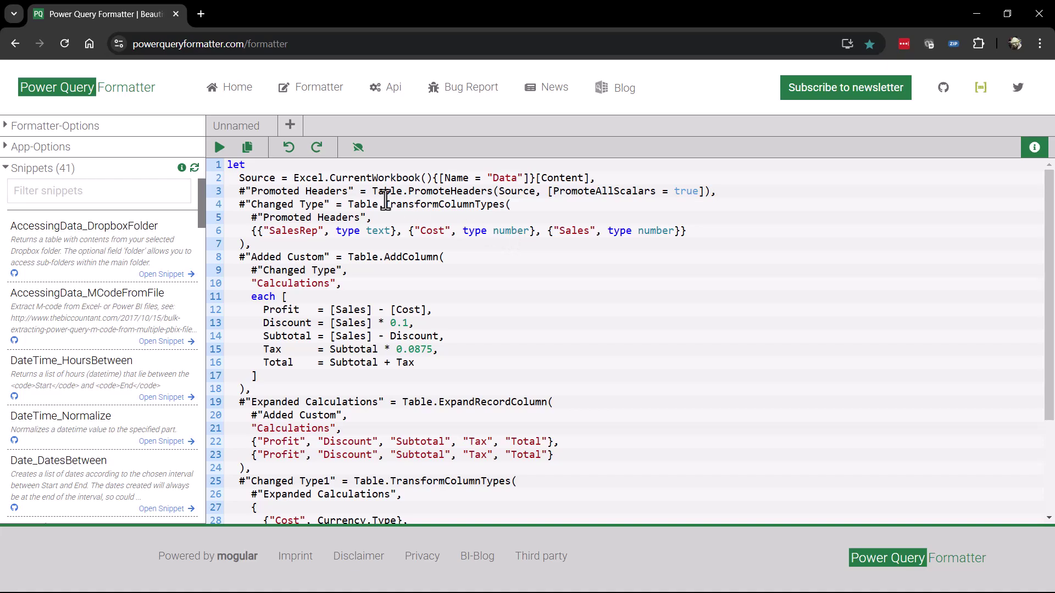
- Copy the formatted code and switch to Test's Advanced Editor to replace the query's entire M code with it
{"action": "mouse_move", "coordinate": [250, 155]}
{"action": "left_click", "coordinate": [278, 173]}
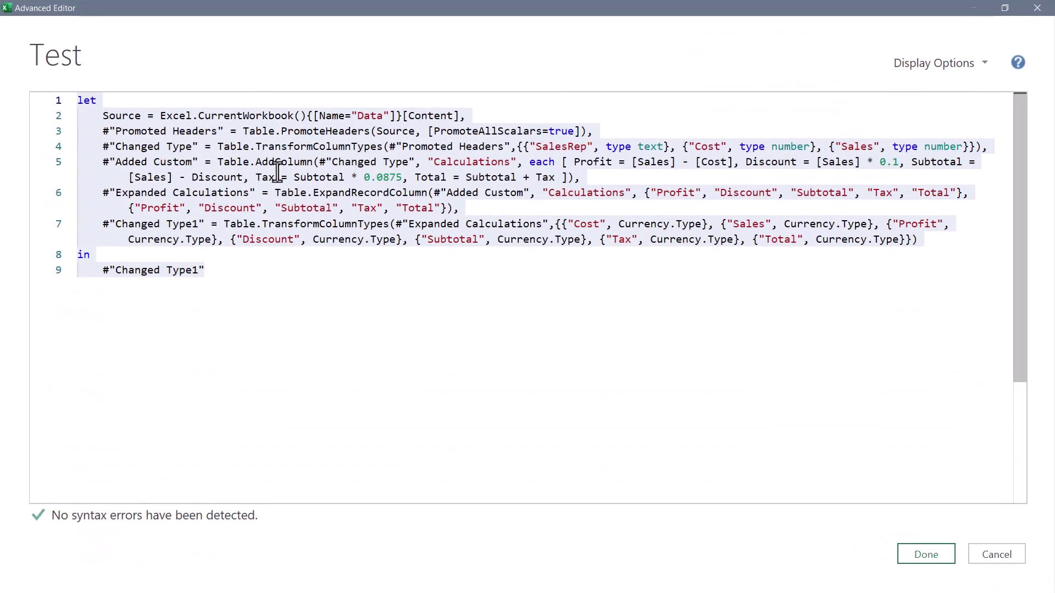
{"action": "left_click", "coordinate": [253, 263]}
{"action": "key", "text": "ctrl+a"}
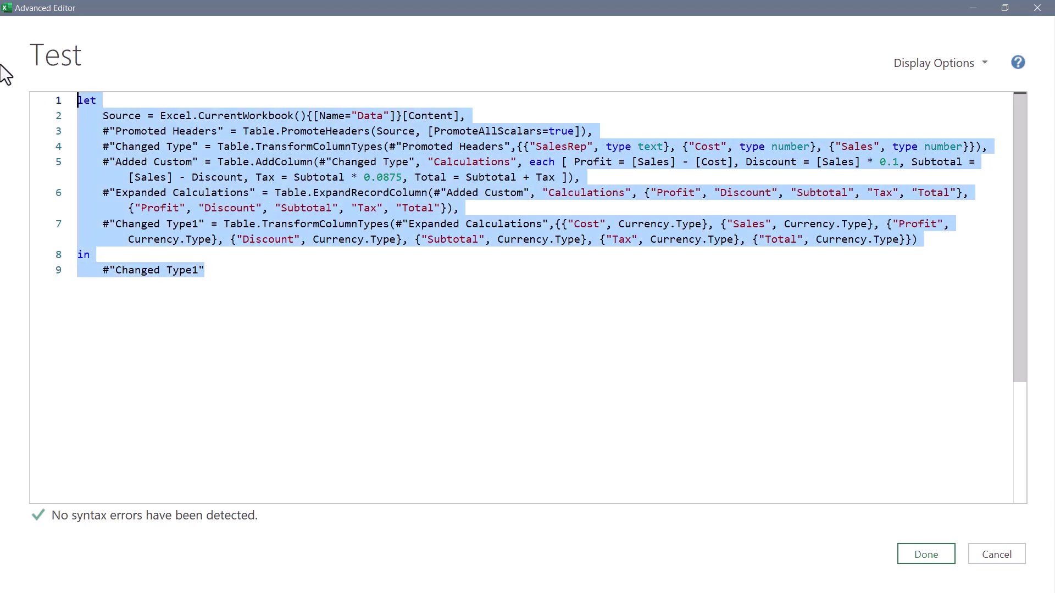
{"action": "key", "text": "Delete"}
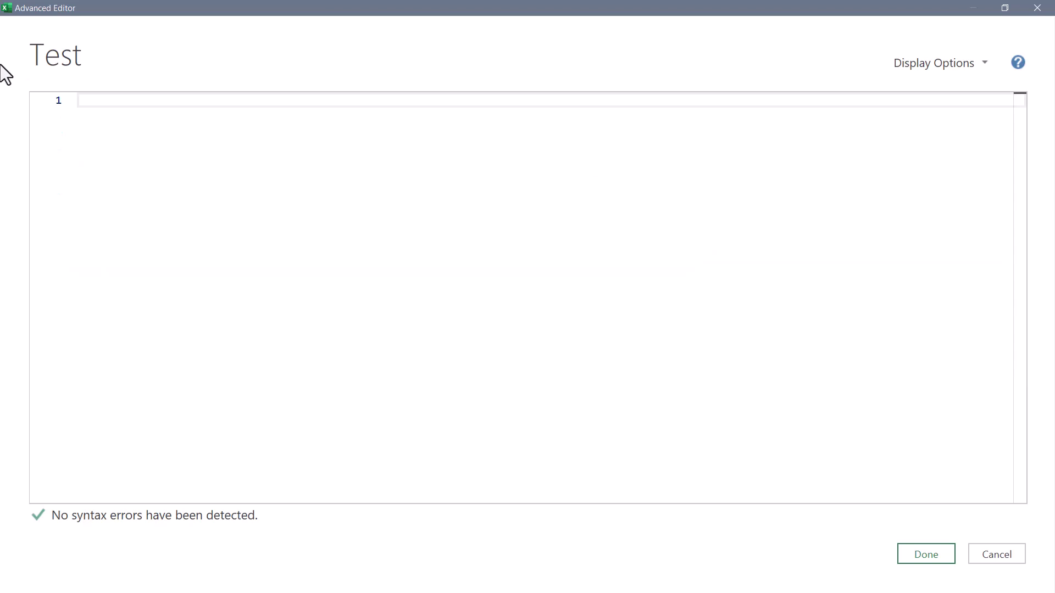
{"action": "key", "text": "ctrl+v"}
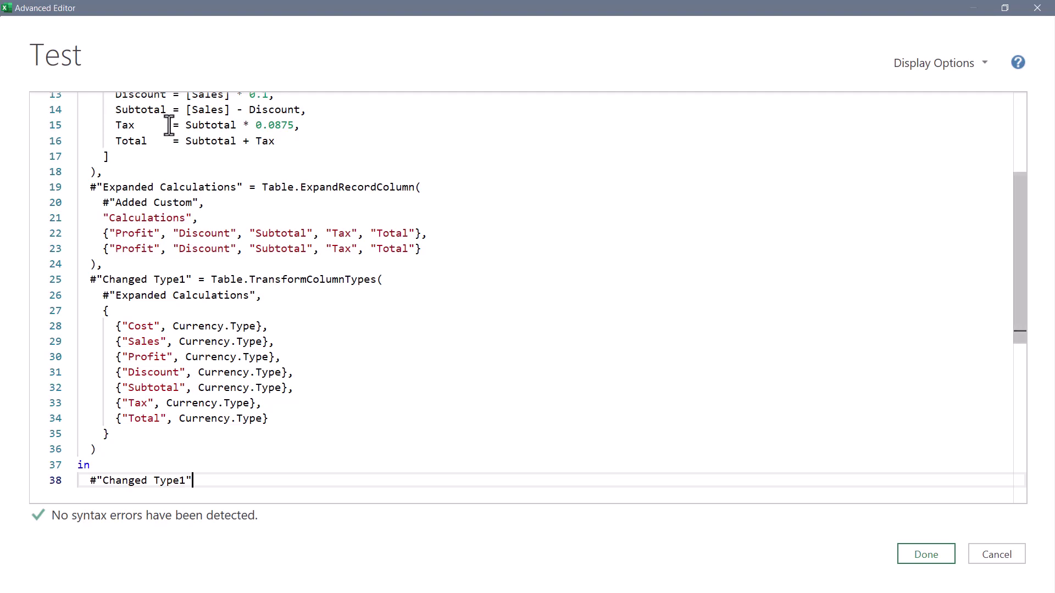
- Separate the steps in the Test query's M code with blank lines, starting after the Source line, and apply the code
{"action": "scroll", "coordinate": [227, 204], "scroll_direction": "up", "scroll_amount": 4}
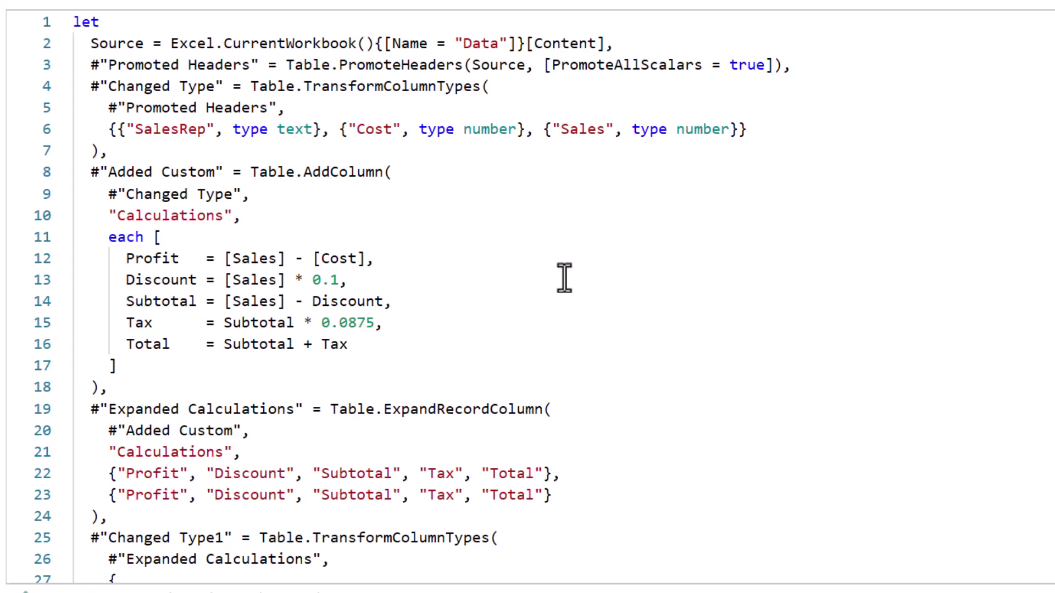
{"action": "left_click", "coordinate": [628, 50]}
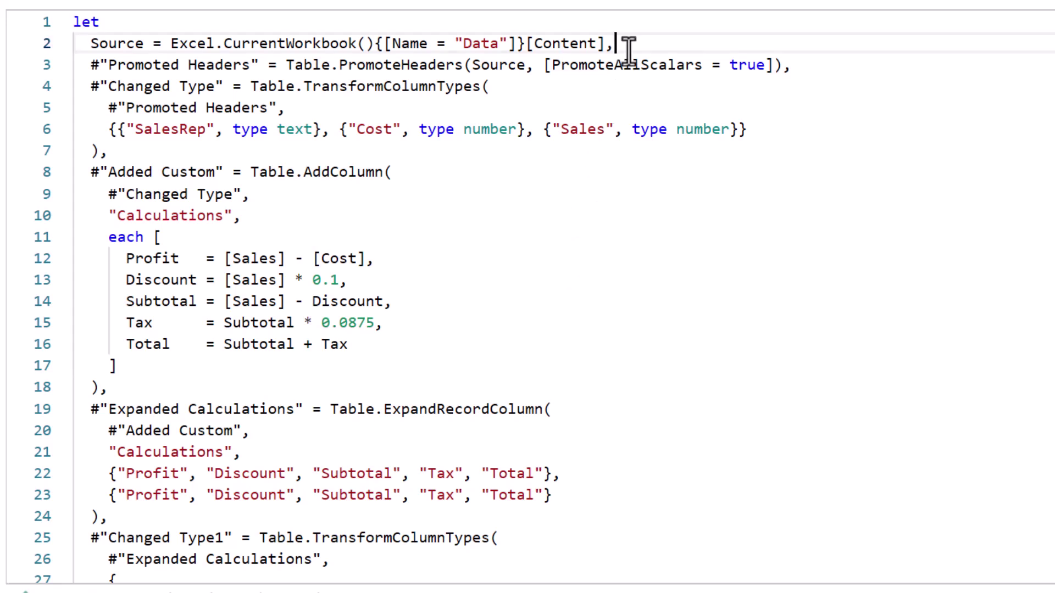
{"action": "key", "text": "Return"}
{"action": "left_click", "coordinate": [830, 88]}
{"action": "key", "text": "Return"}
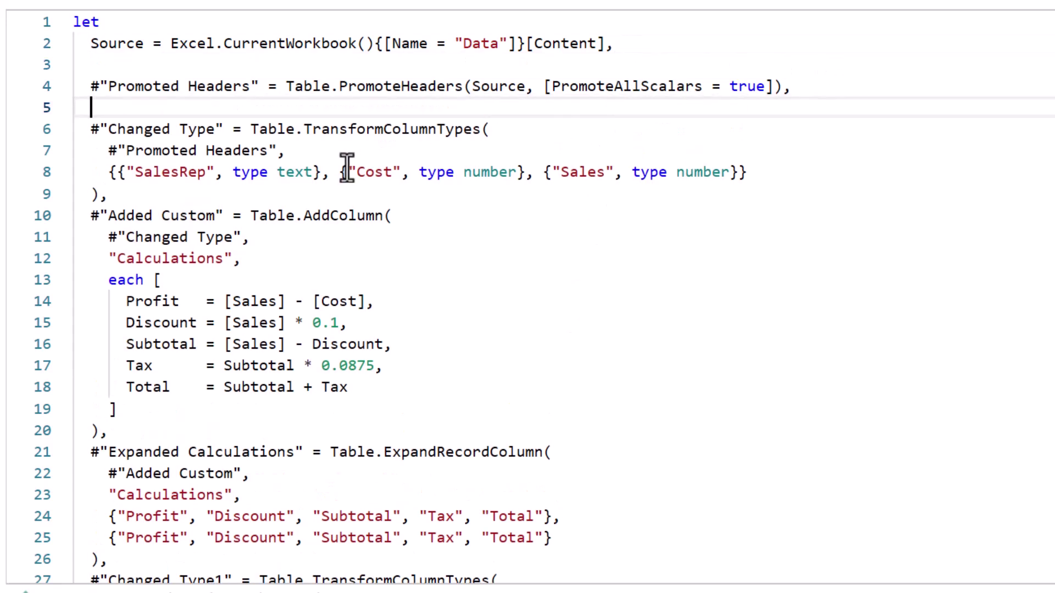
{"action": "left_click", "coordinate": [374, 159]}
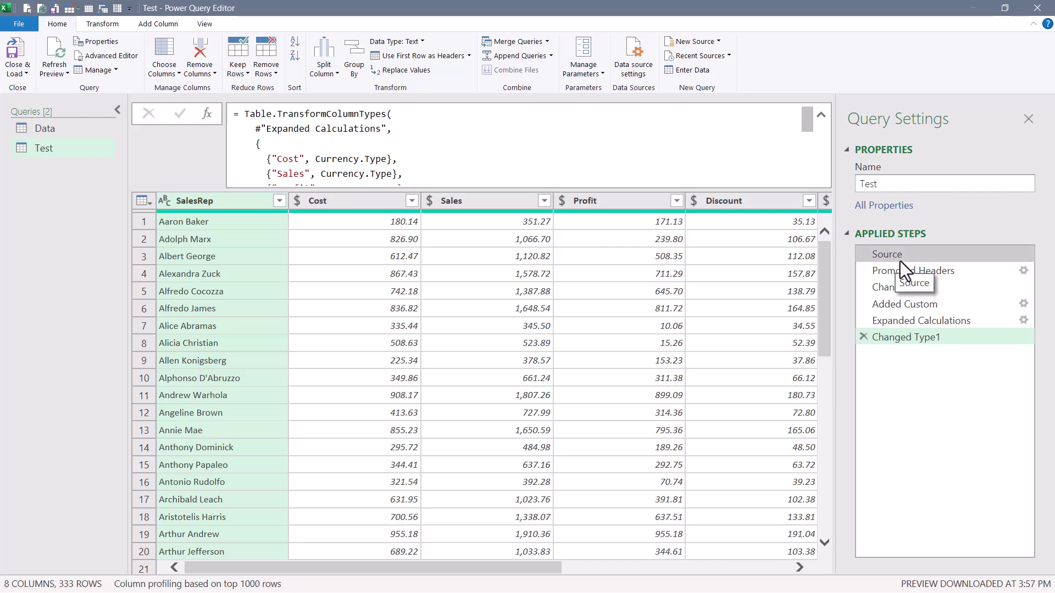
- Review the Promoted Headers and Changed Type steps of the Test query, and close and load it to the workbook
{"action": "left_click", "coordinate": [899, 271]}
{"action": "left_click", "coordinate": [898, 286]}
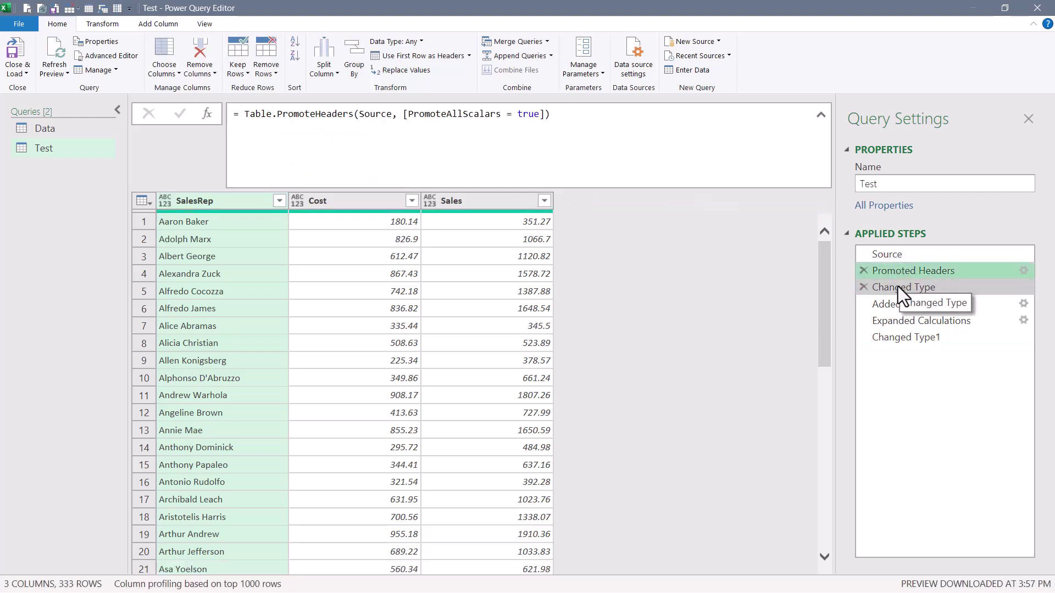
{"action": "left_click", "coordinate": [6, 53]}
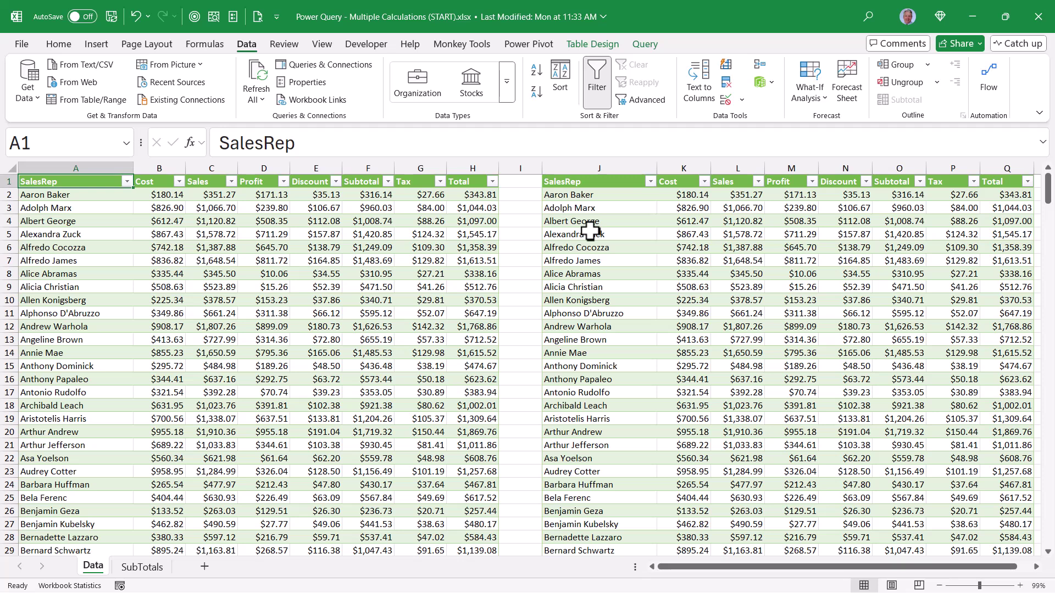
- Reopen the Test query in the Power Query Editor from the workbook's queries list and duplicate it
{"action": "left_click", "coordinate": [301, 64]}
{"action": "left_click", "coordinate": [926, 288]}
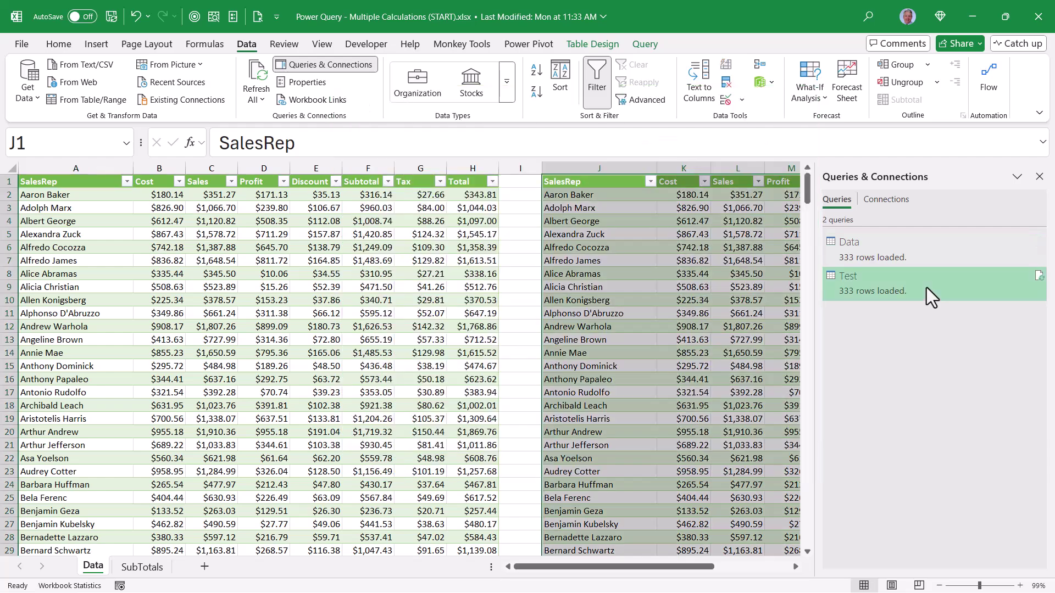
{"action": "right_click", "coordinate": [926, 288]}
{"action": "left_click", "coordinate": [952, 328]}
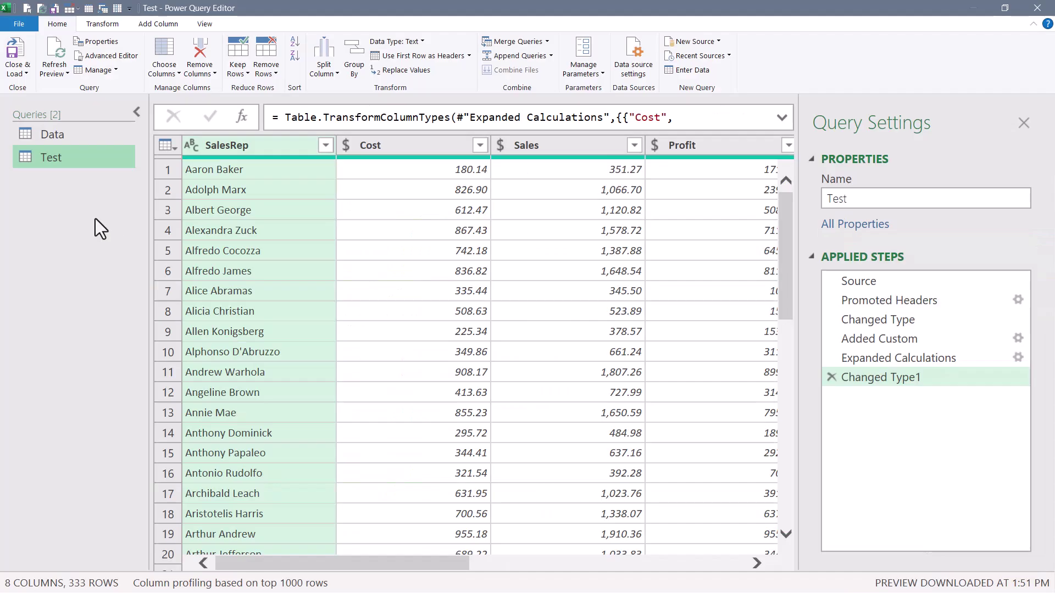
{"action": "right_click", "coordinate": [78, 157]}
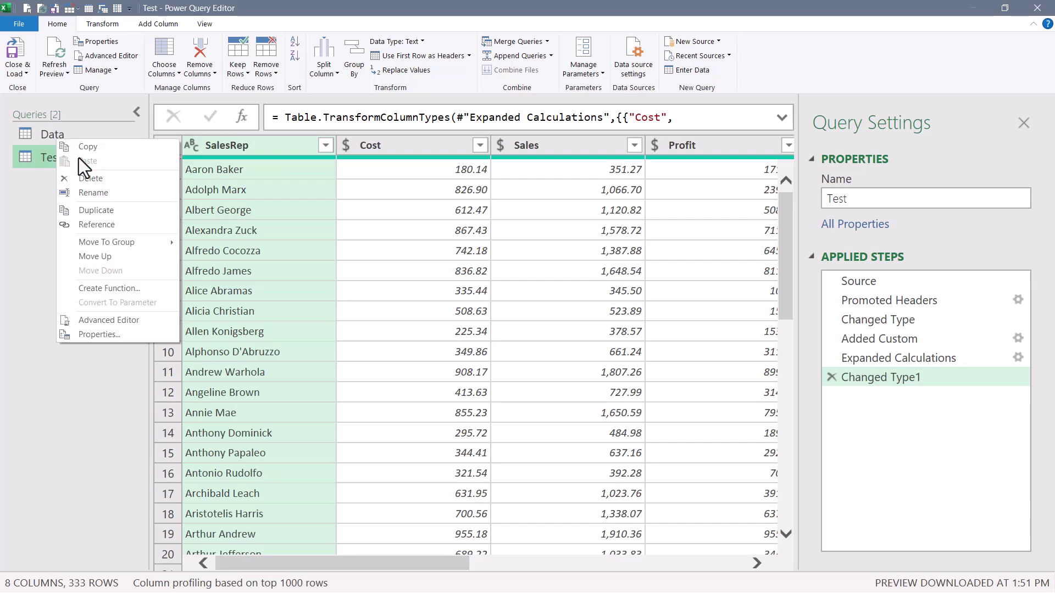
{"action": "left_click", "coordinate": [90, 214]}
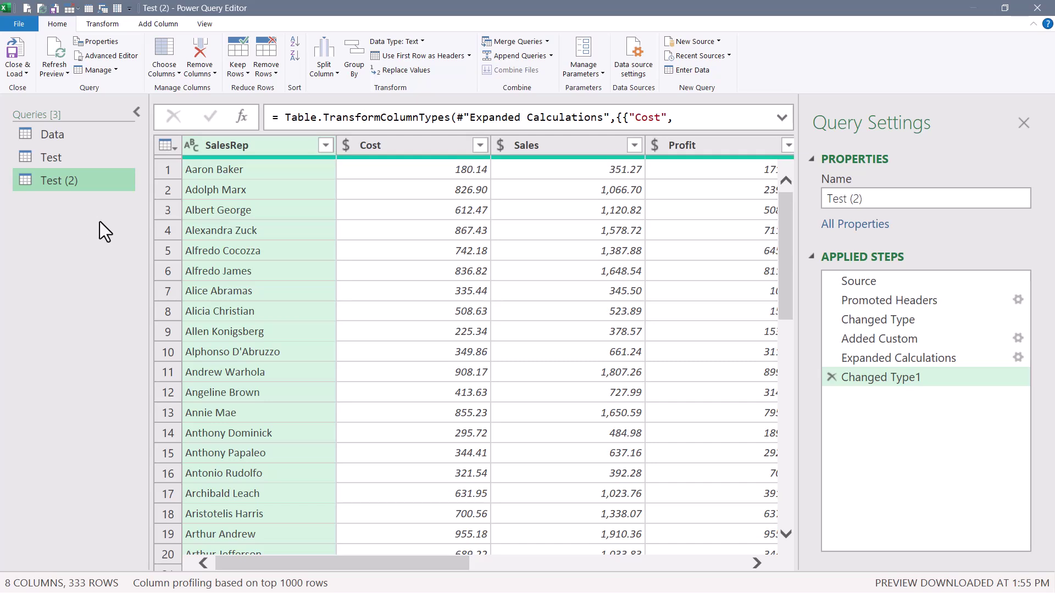
- Examine the Expanded Calculations step in the duplicate query's Advanced Editor, comparing the two column name lists in Table.ExpandRecordColumn
{"action": "left_click", "coordinate": [104, 59]}
{"action": "scroll", "coordinate": [1022, 215], "scroll_direction": "down", "scroll_amount": 5}
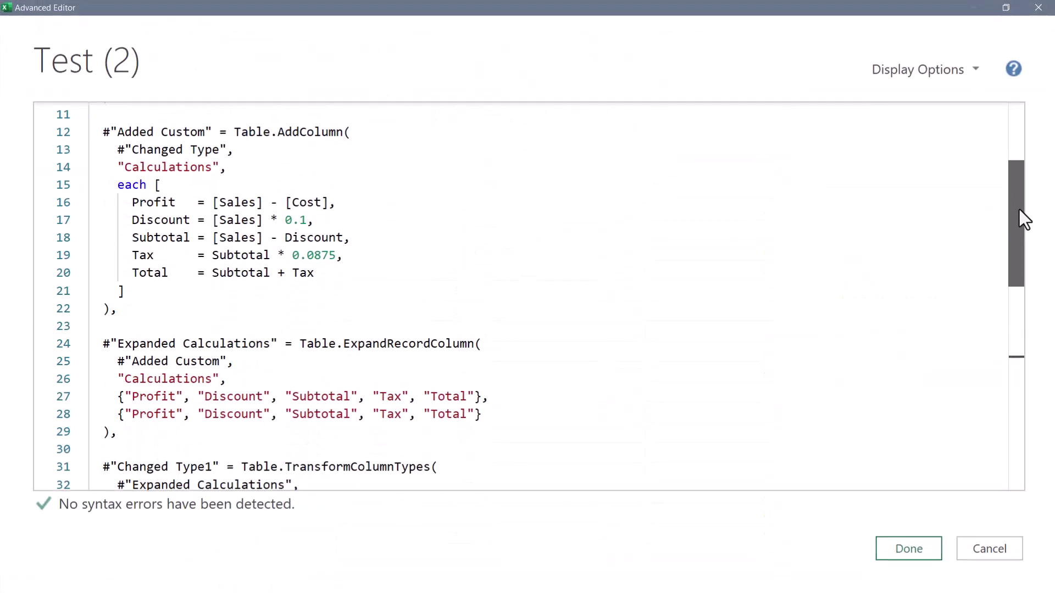
{"action": "scroll", "coordinate": [298, 263], "scroll_direction": "down", "scroll_amount": 1}
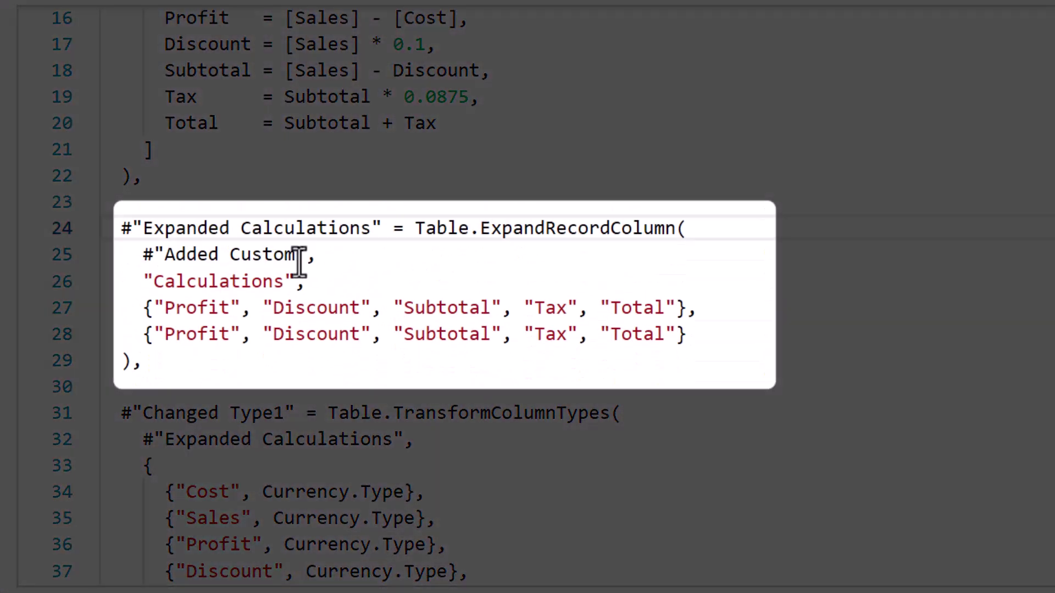
{"action": "left_click_drag", "start_coordinate": [121, 228], "coordinate": [344, 362]}
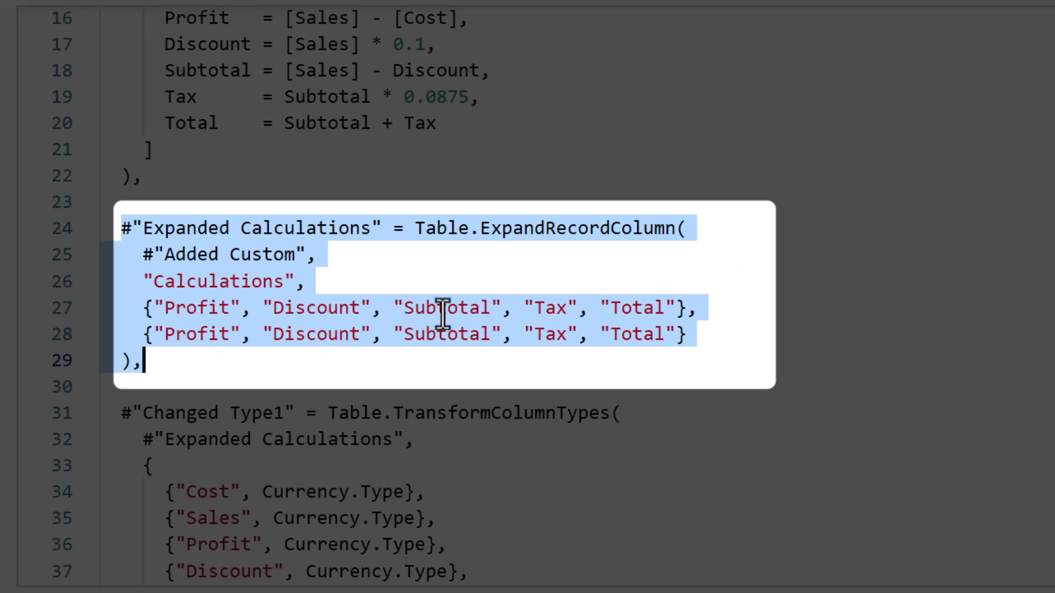
{"action": "left_click", "coordinate": [175, 308]}
{"action": "left_click_drag", "start_coordinate": [155, 308], "coordinate": [688, 307]}
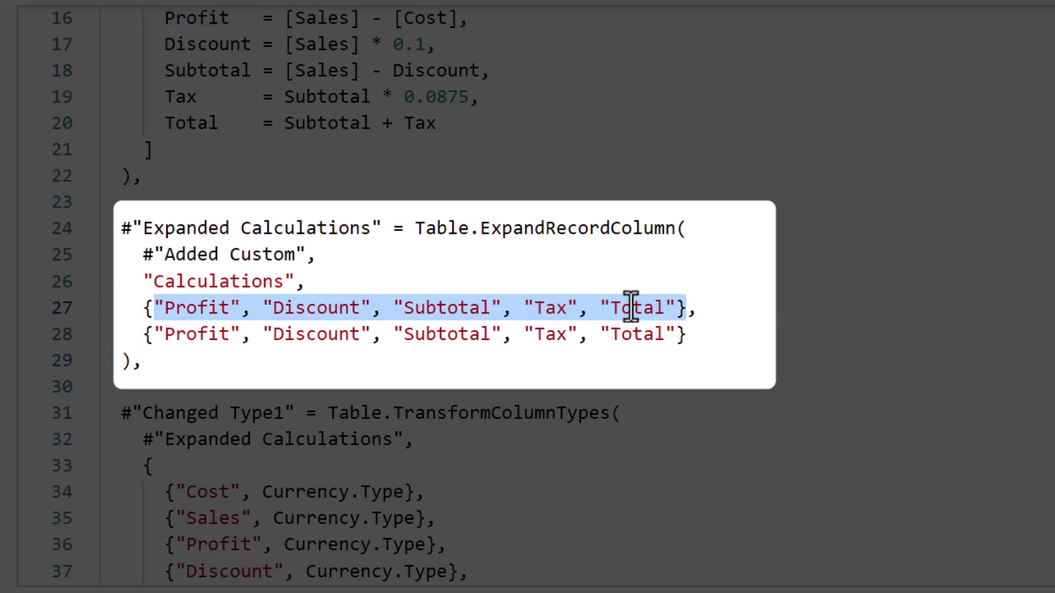
{"action": "left_click_drag", "start_coordinate": [144, 336], "coordinate": [687, 334]}
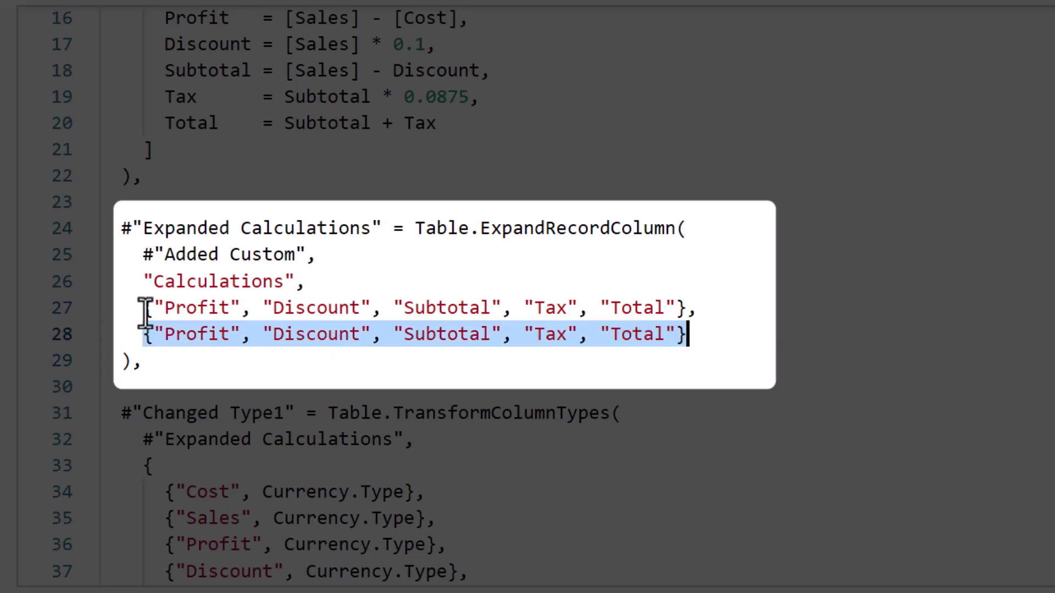
{"action": "left_click_drag", "start_coordinate": [144, 308], "coordinate": [697, 307]}
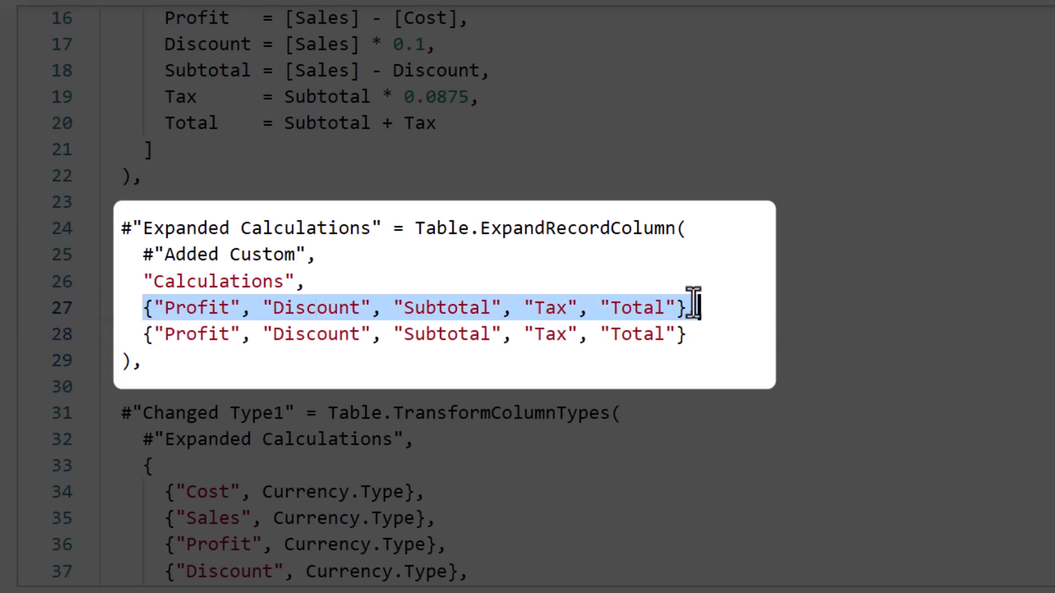
{"action": "left_click_drag", "start_coordinate": [145, 334], "coordinate": [702, 336]}
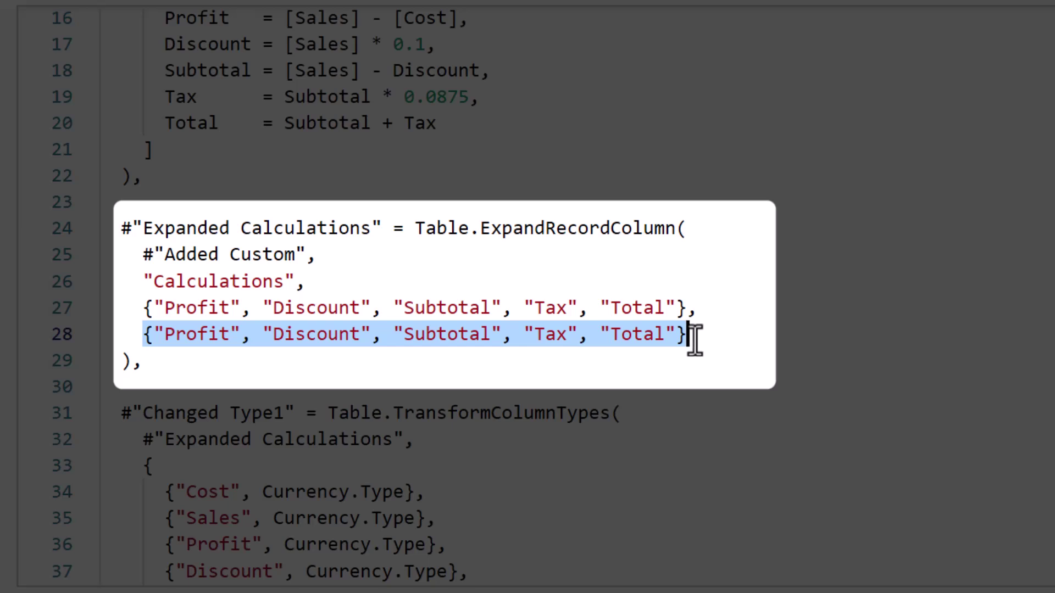
- Change "Tax" to "Tax Rate" in the second column name list of the Expanded Calculations step
{"action": "left_click", "coordinate": [562, 337]}
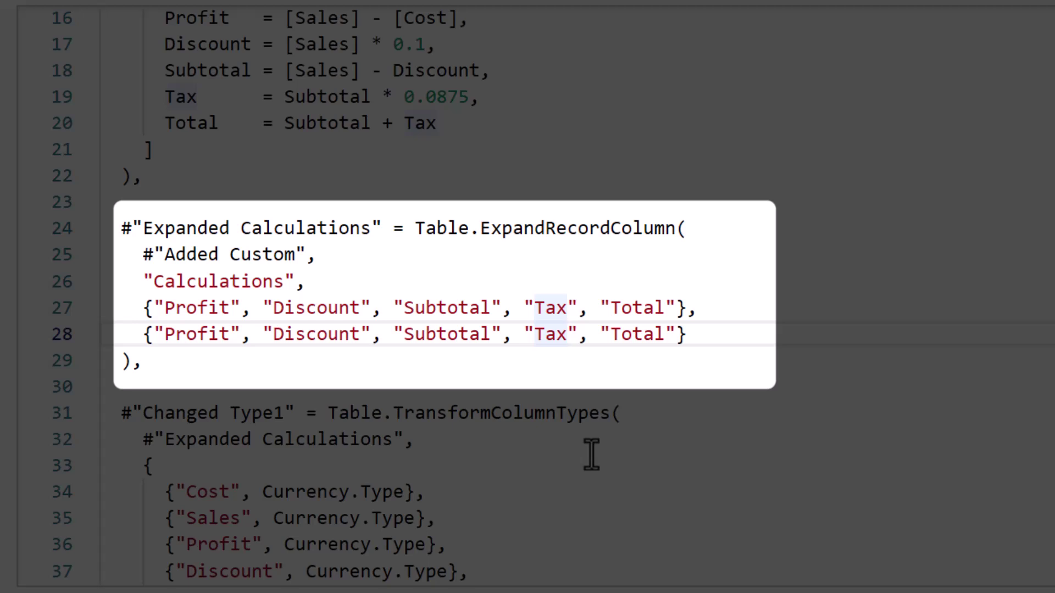
{"action": "type", "text": "Rate"}
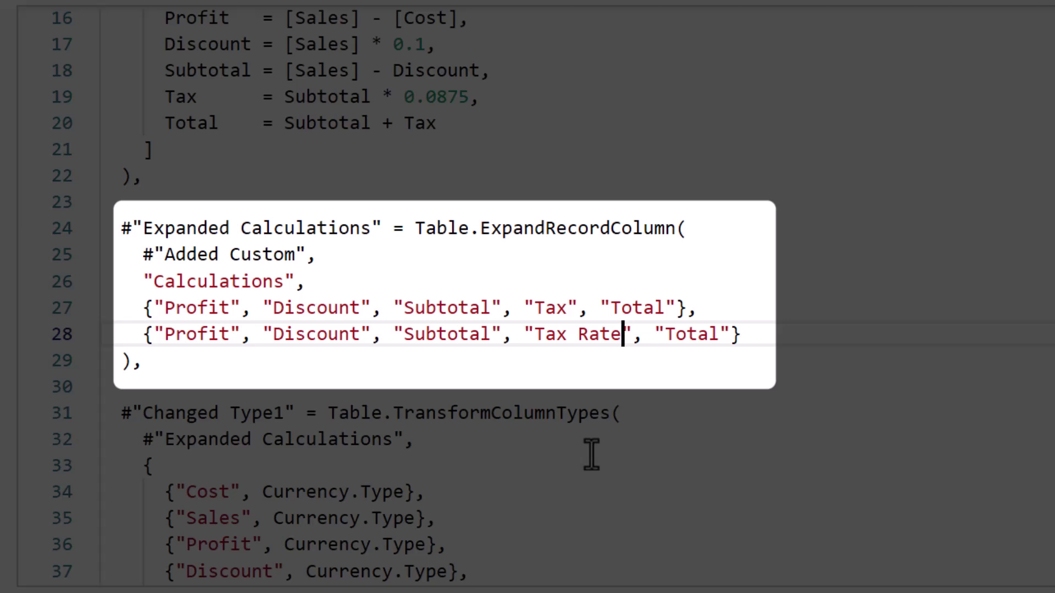
- Delete the second column name list and the preceding comma from the Expanded Calculations step, and apply the code
{"action": "left_click", "coordinate": [744, 334]}
{"action": "left_click_drag", "start_coordinate": [633, 332], "coordinate": [98, 330]}
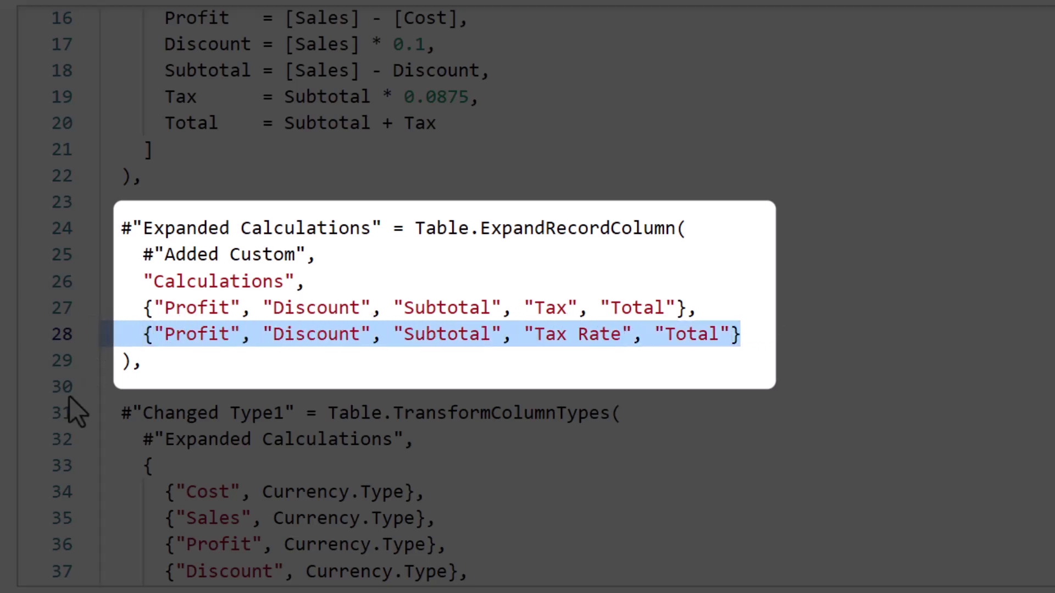
{"action": "key", "text": "BackSpace"}
{"action": "key", "text": "Delete"}
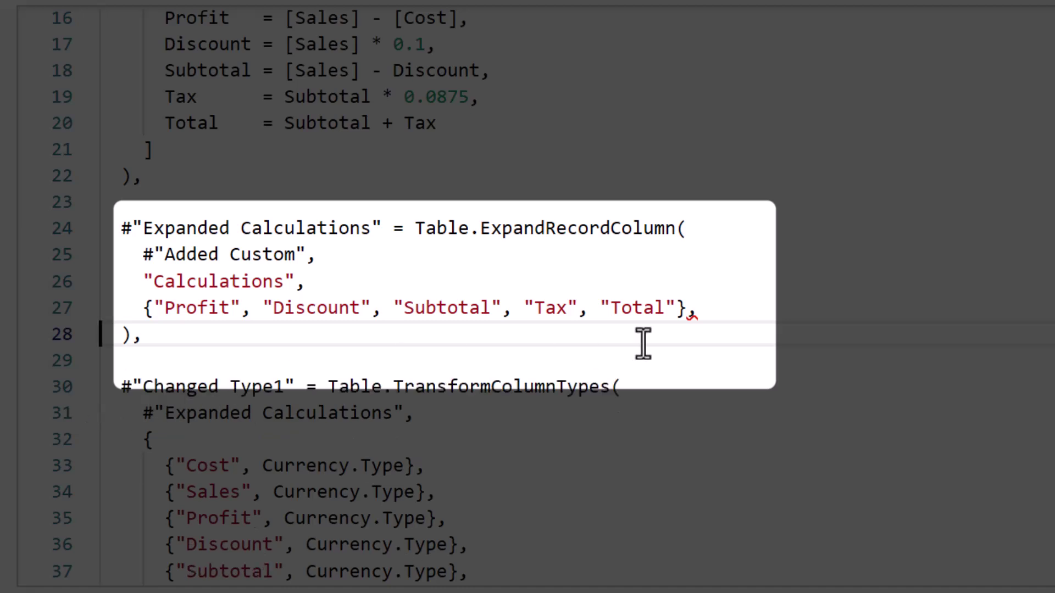
{"action": "left_click", "coordinate": [698, 308]}
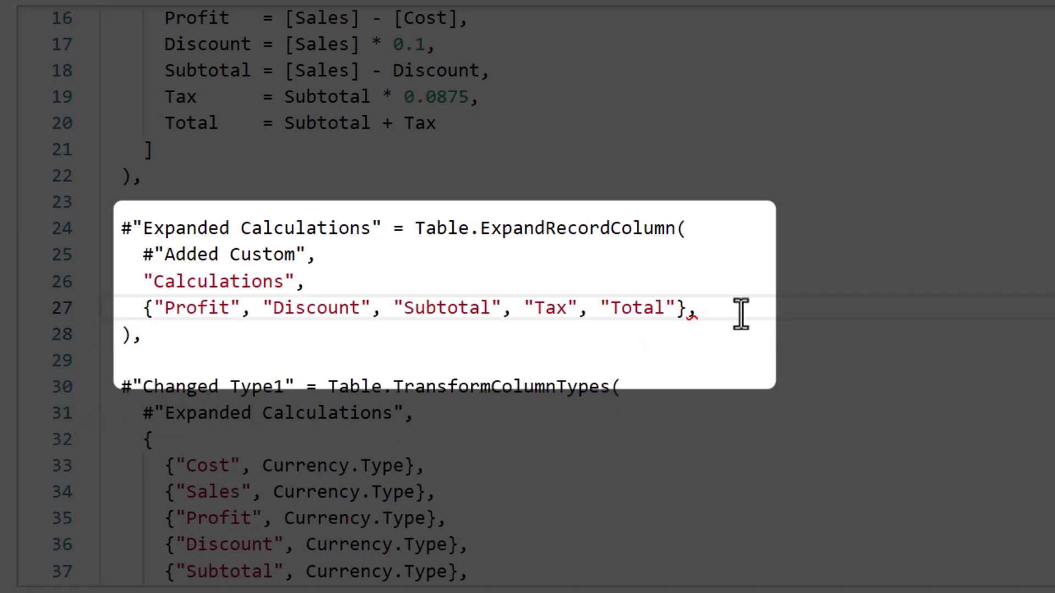
{"action": "key", "text": "BackSpace"}
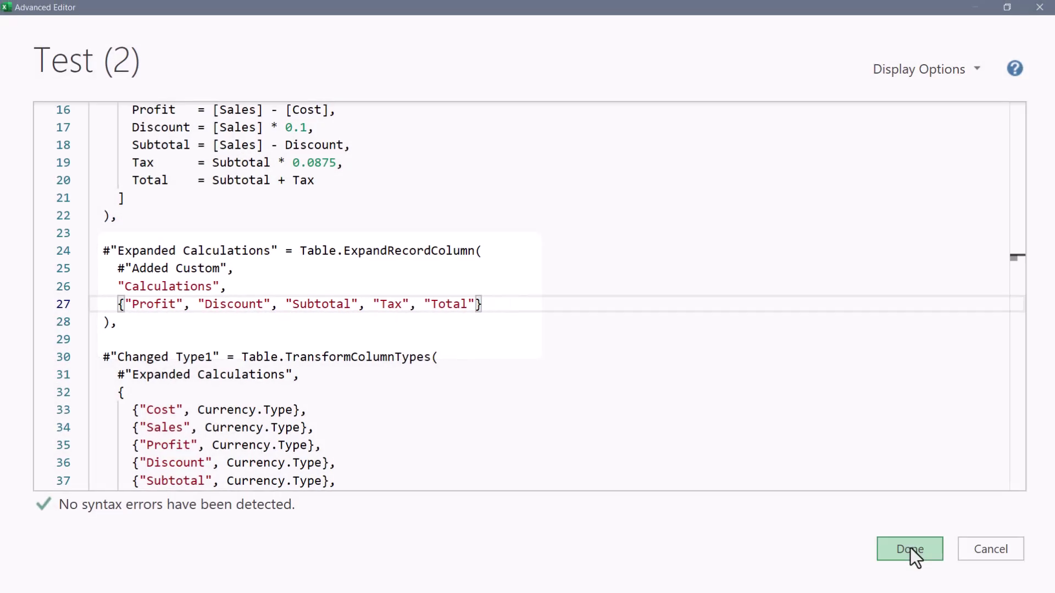
{"action": "left_click", "coordinate": [911, 555]}
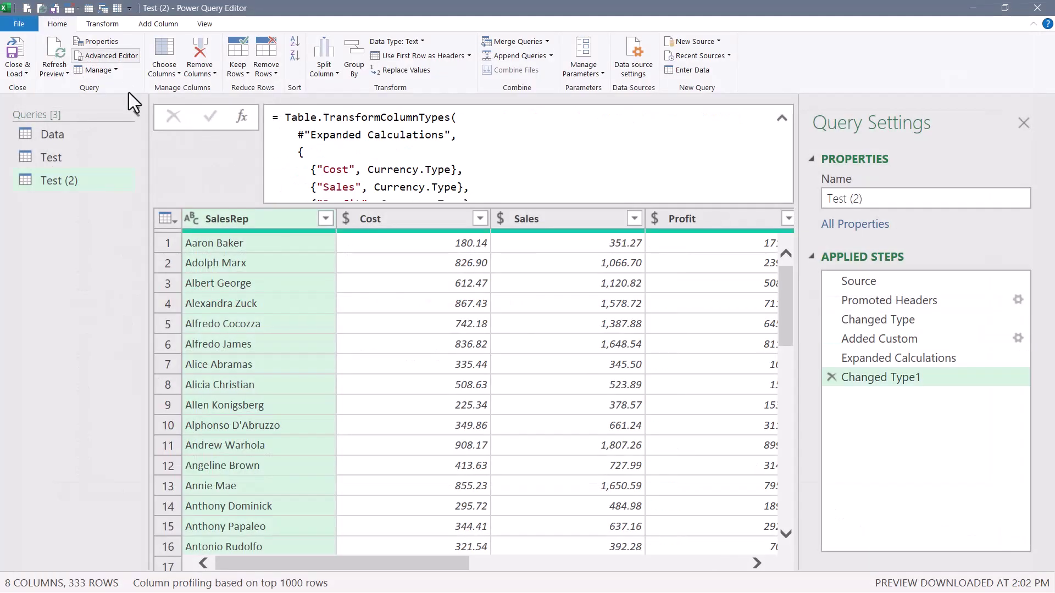
- Collapse the queries list and compare the results of the Added Custom and Expanded Calculations steps
{"action": "left_click", "coordinate": [136, 113]}
{"action": "key", "text": "Up"}
{"action": "key", "text": "Up"}
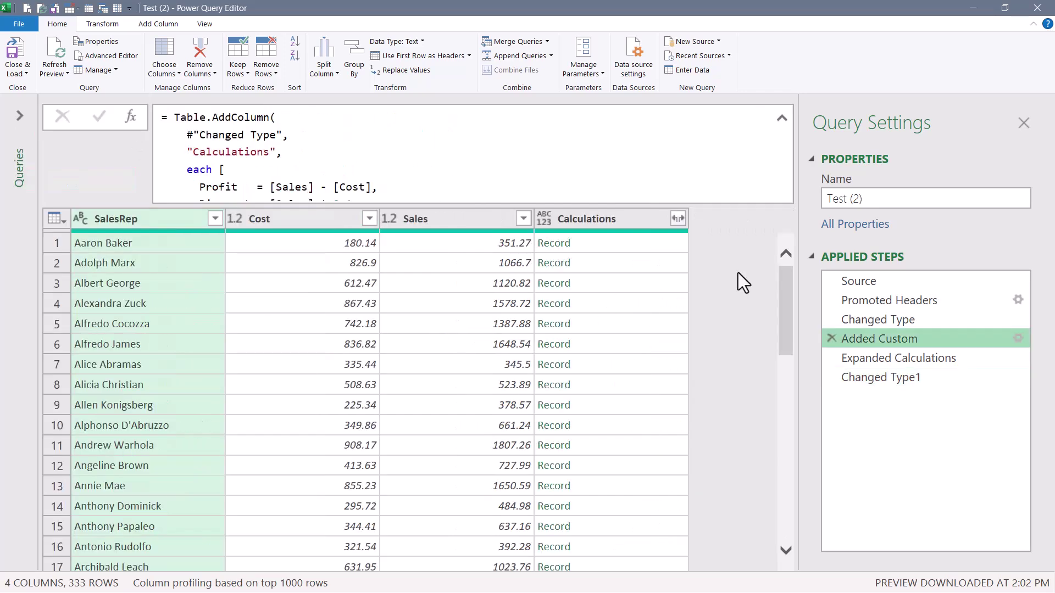
{"action": "left_click", "coordinate": [893, 358]}
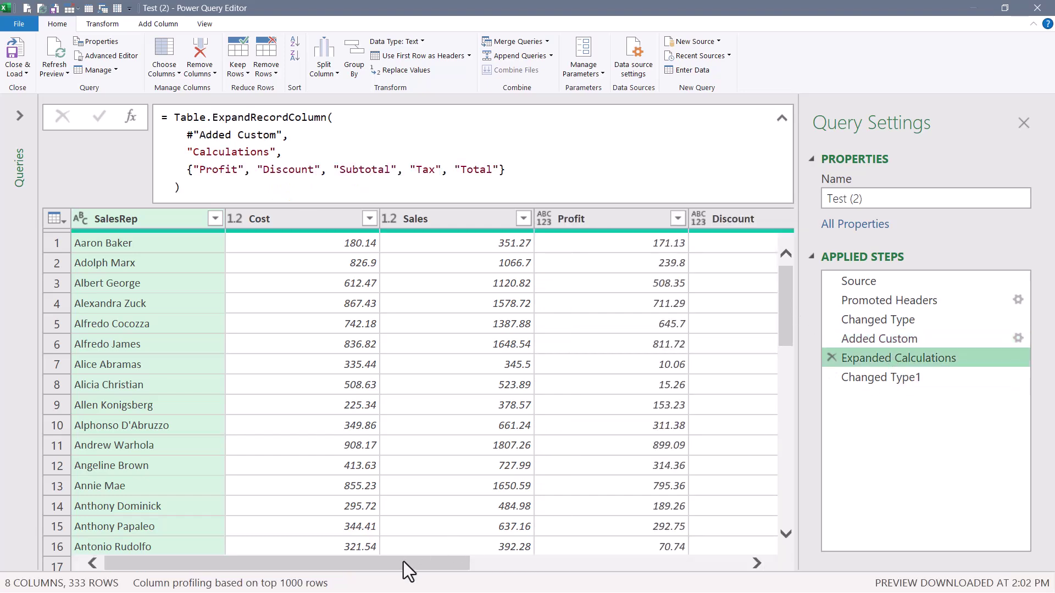
- Examine the column name list in the Expanded Calculations step in the Advanced Editor, including its "Tax" entry
{"action": "left_click_drag", "start_coordinate": [404, 561], "coordinate": [699, 583]}
{"action": "left_click", "coordinate": [111, 55]}
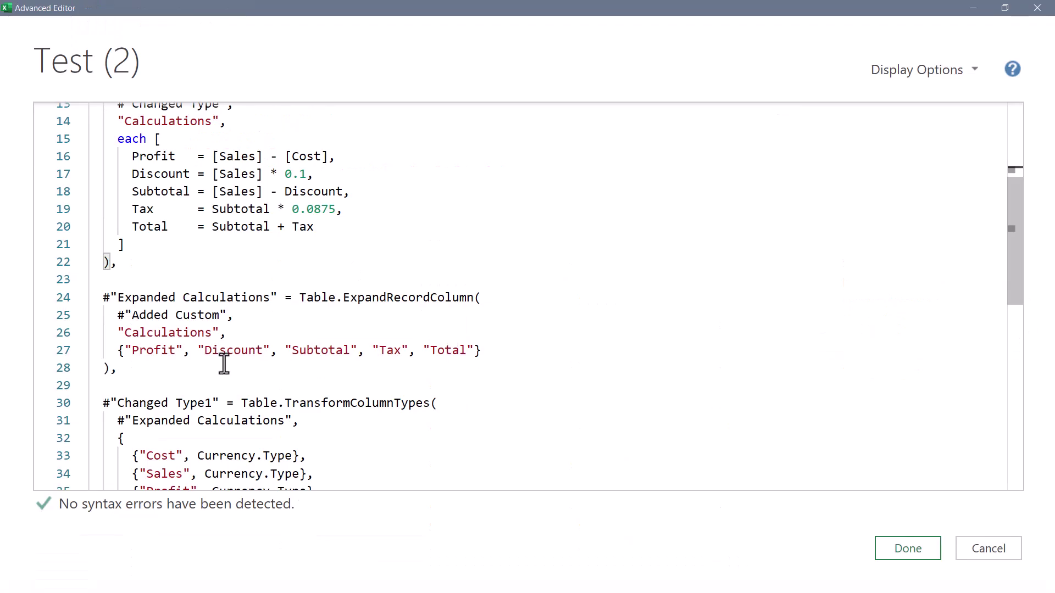
{"action": "left_click_drag", "start_coordinate": [118, 354], "coordinate": [486, 352]}
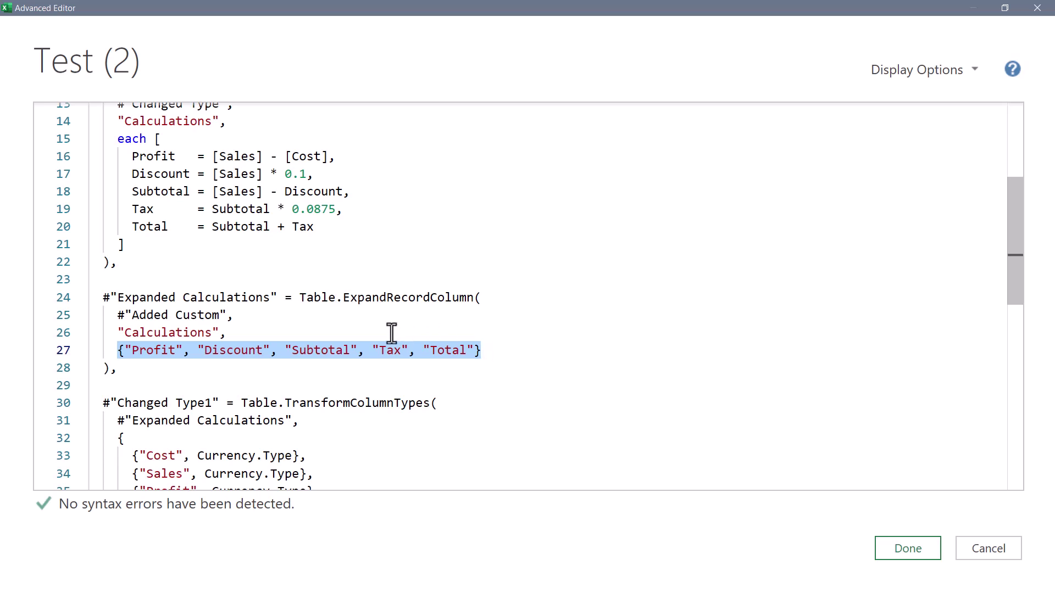
{"action": "left_click", "coordinate": [389, 351]}
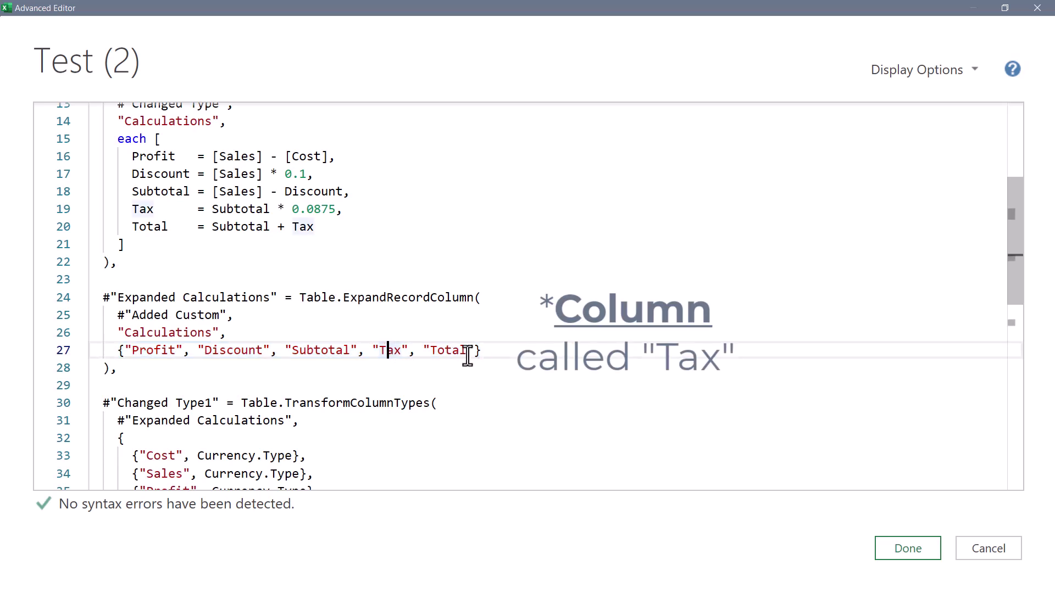
{"action": "key", "text": "shift+alt+Right"}
{"action": "key", "text": "shift+alt+Right"}
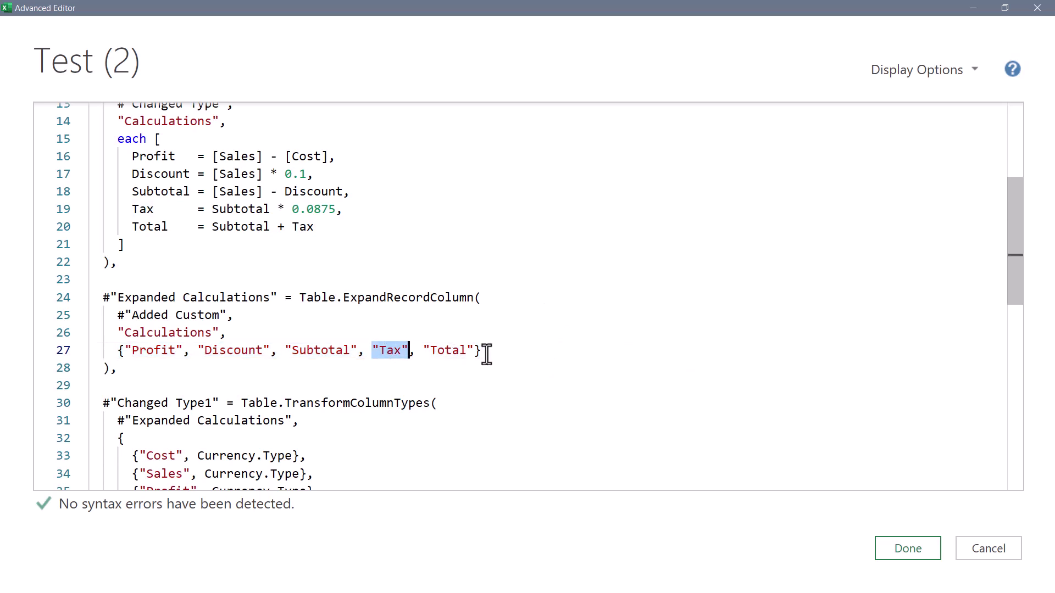
{"action": "left_click_drag", "start_coordinate": [117, 351], "coordinate": [494, 353]}
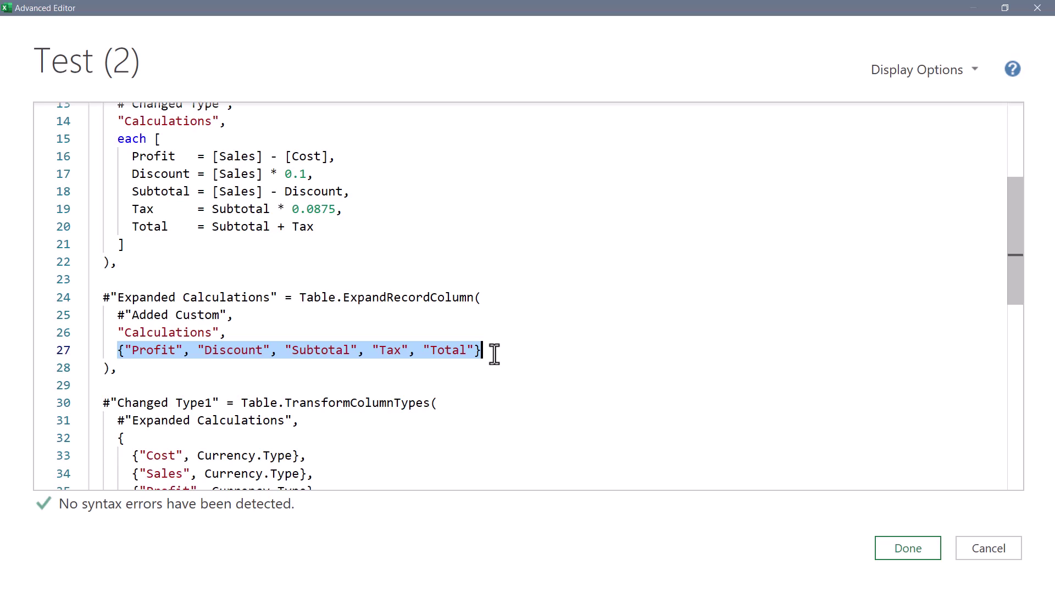
{"action": "left_click", "coordinate": [494, 354]}
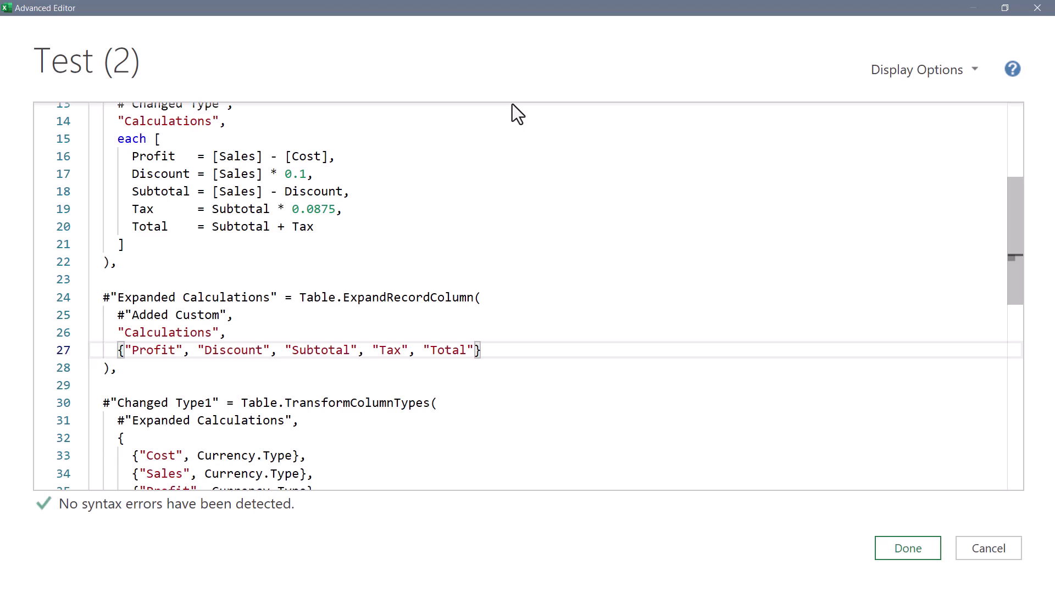
- Delete the Cost and Sales number type entries from the Changed Type step, keeping only SalesRep as text, and apply the code
{"action": "scroll", "coordinate": [480, 162], "scroll_direction": "down", "scroll_amount": 3}
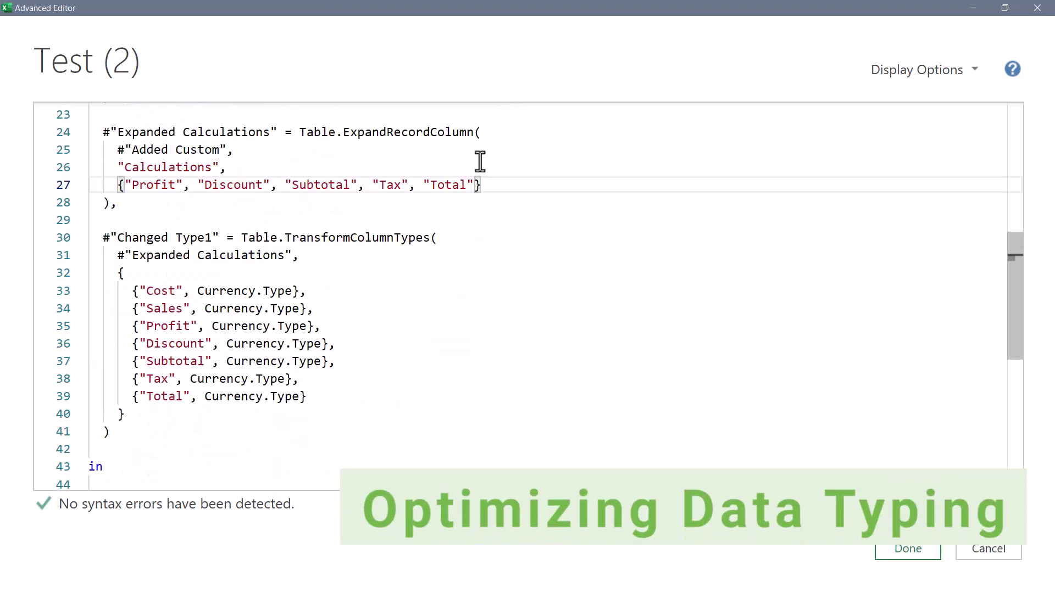
{"action": "left_click_drag", "start_coordinate": [102, 238], "coordinate": [187, 425]}
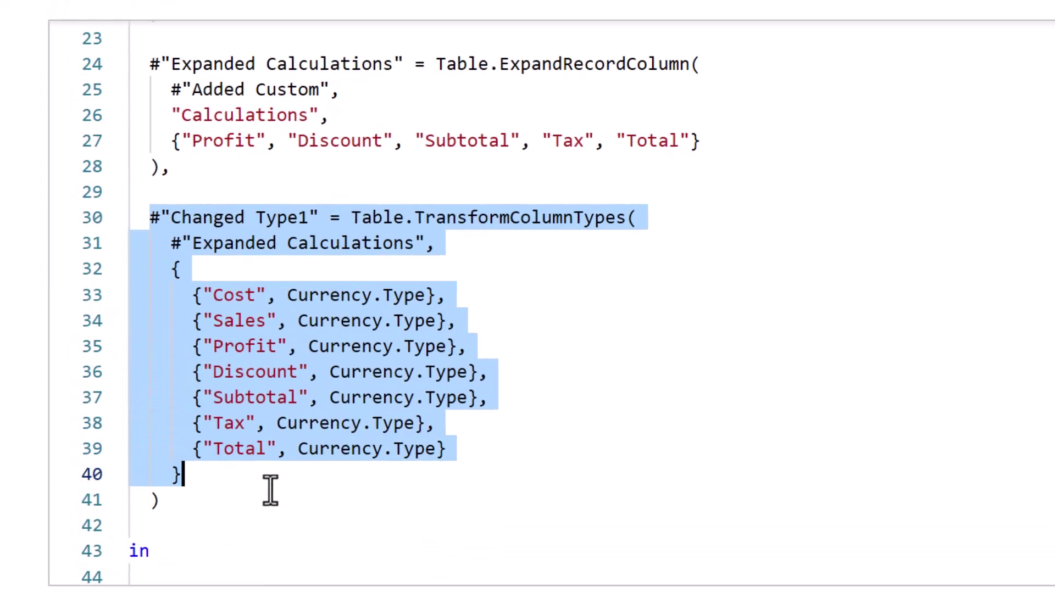
{"action": "left_click_drag", "start_coordinate": [270, 491], "coordinate": [415, 492]}
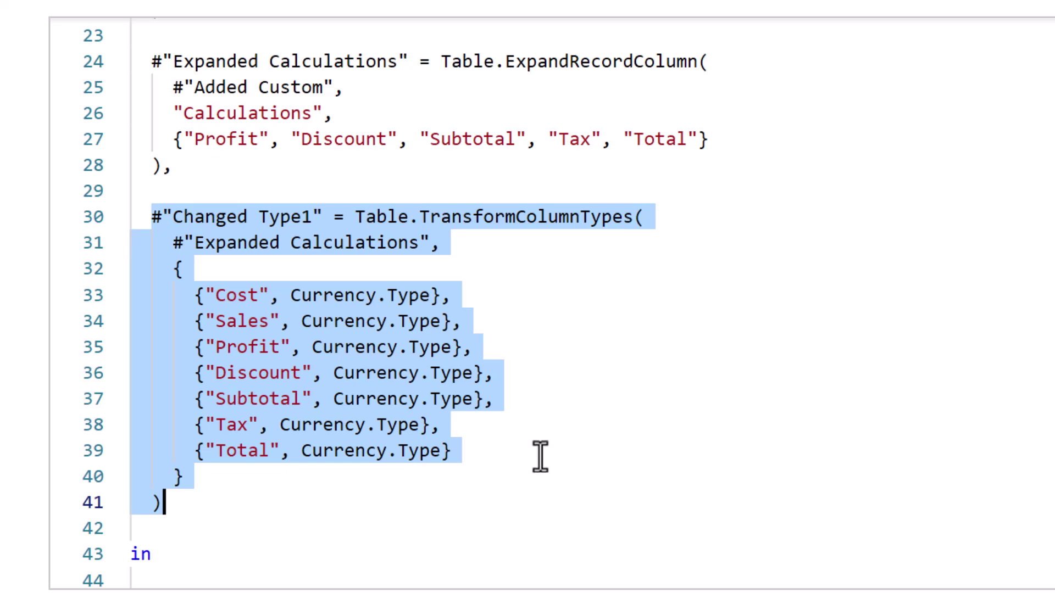
{"action": "scroll", "coordinate": [540, 456], "scroll_direction": "up", "scroll_amount": 6}
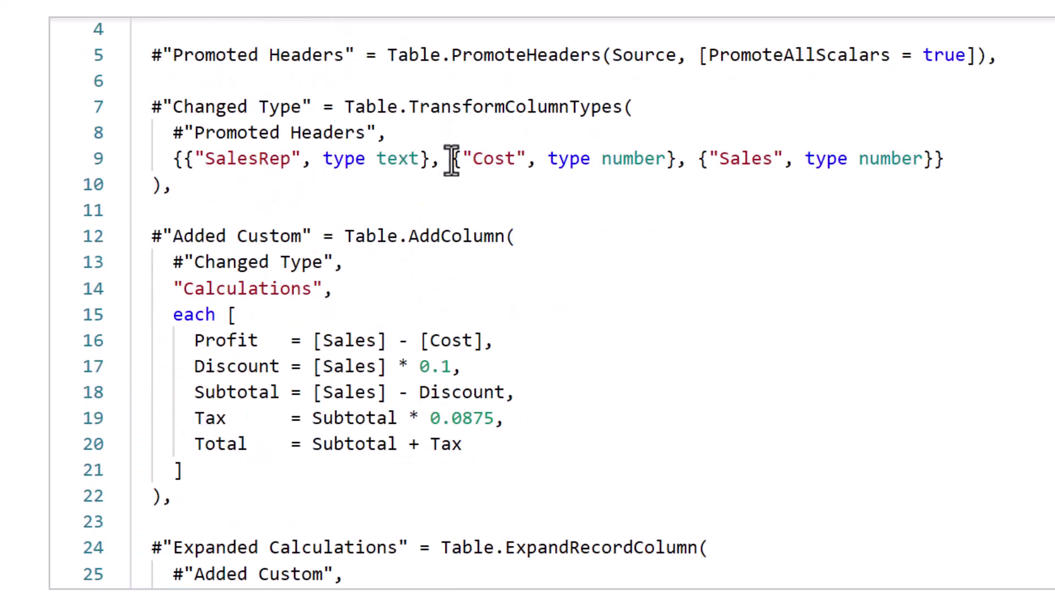
{"action": "left_click_drag", "start_coordinate": [463, 159], "coordinate": [934, 165]}
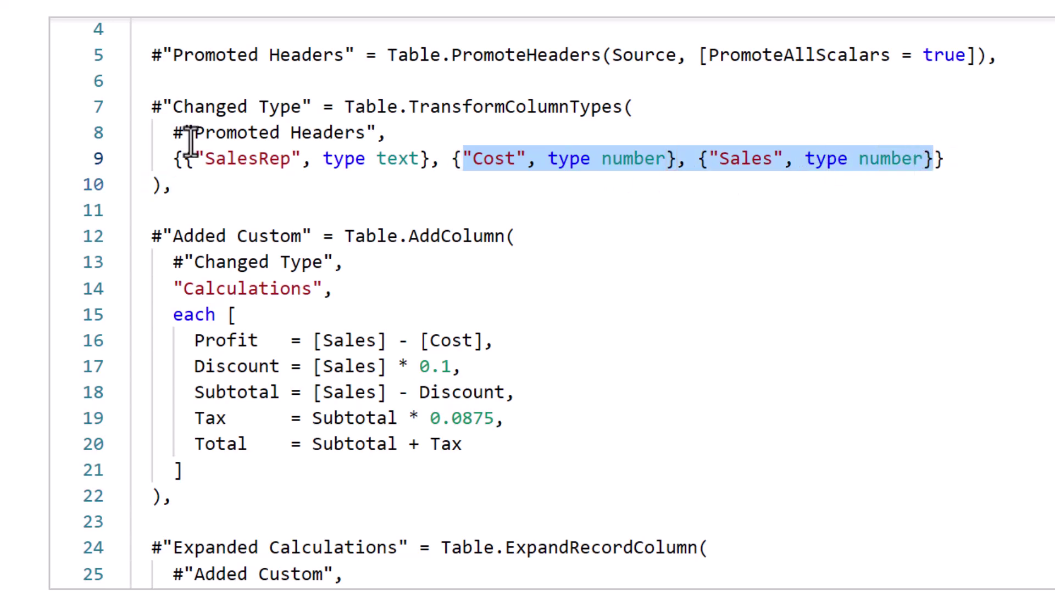
{"action": "left_click_drag", "start_coordinate": [432, 159], "coordinate": [934, 162]}
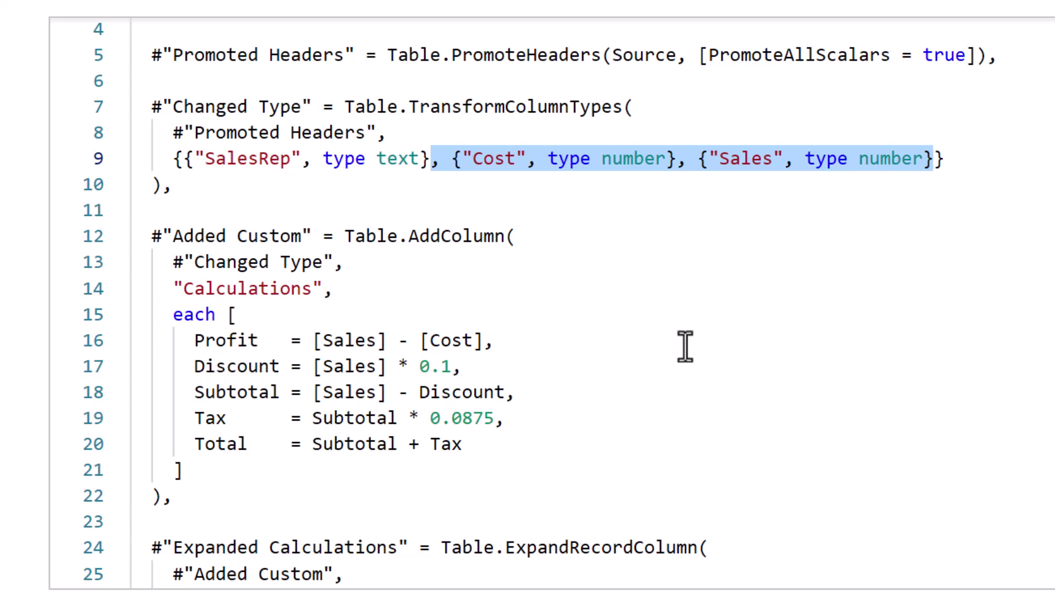
{"action": "key", "text": "Delete"}
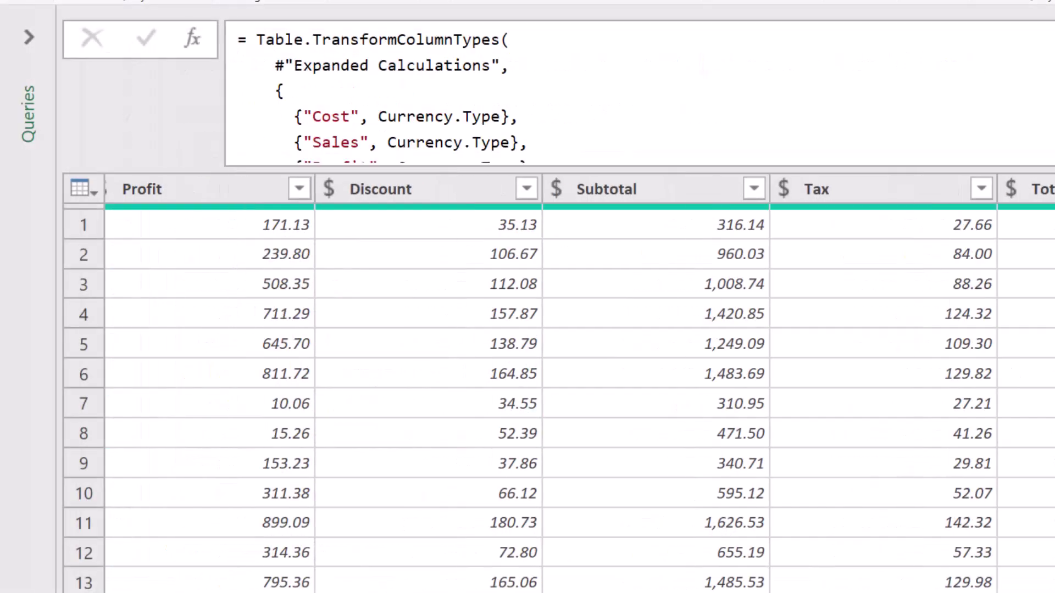
{"action": "scroll", "coordinate": [550, 384], "scroll_direction": "left", "scroll_amount": 5}
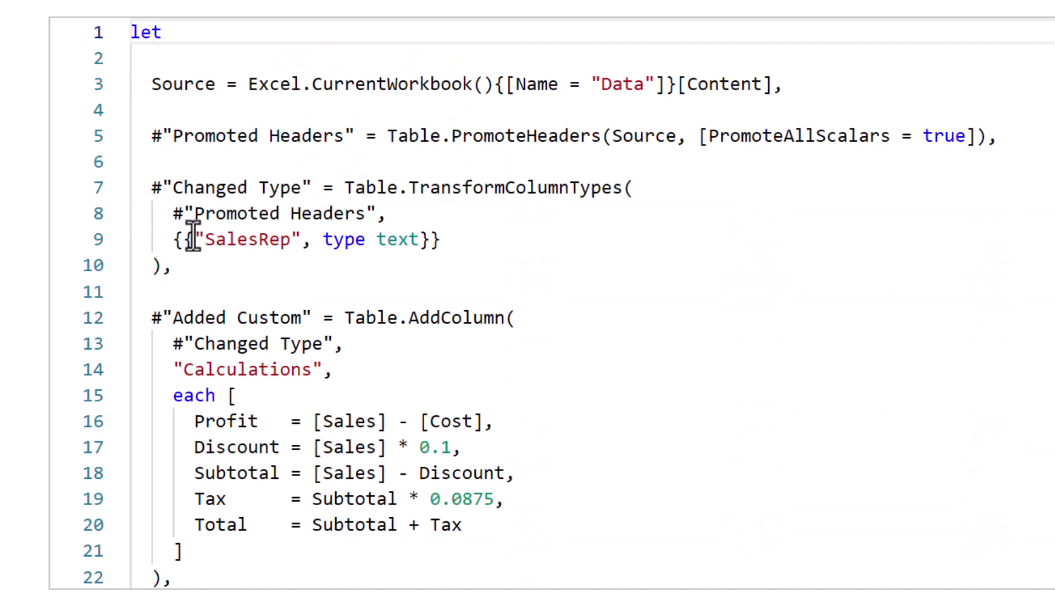
- Review the SalesRep type conversion against the Changed Type1 step's code, and delete the Changed Type step
{"action": "left_click_drag", "start_coordinate": [173, 240], "coordinate": [430, 241]}
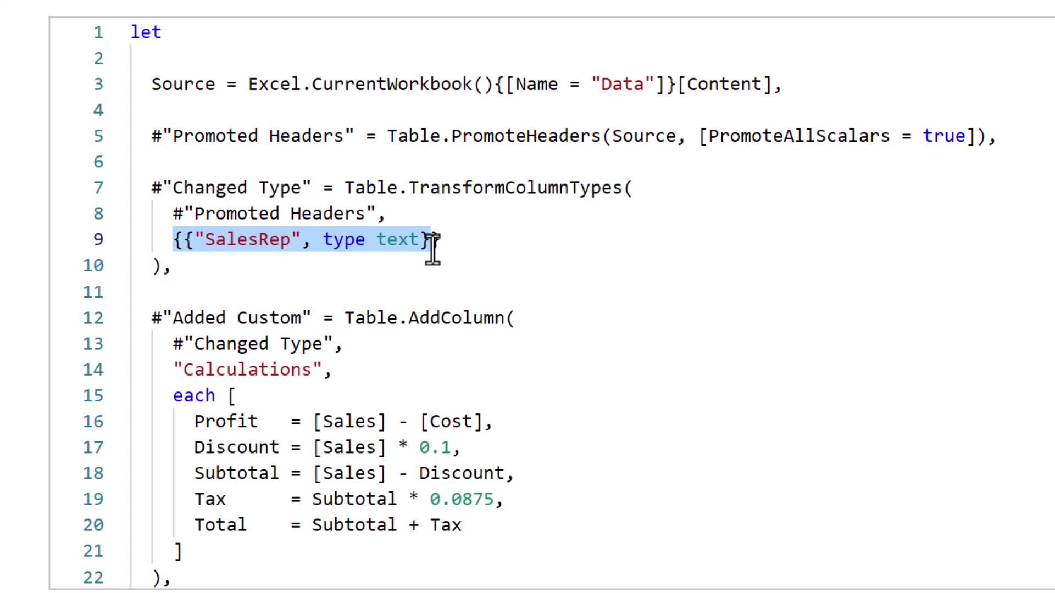
{"action": "left_click", "coordinate": [292, 240]}
{"action": "left_click_drag", "start_coordinate": [184, 241], "coordinate": [428, 242]}
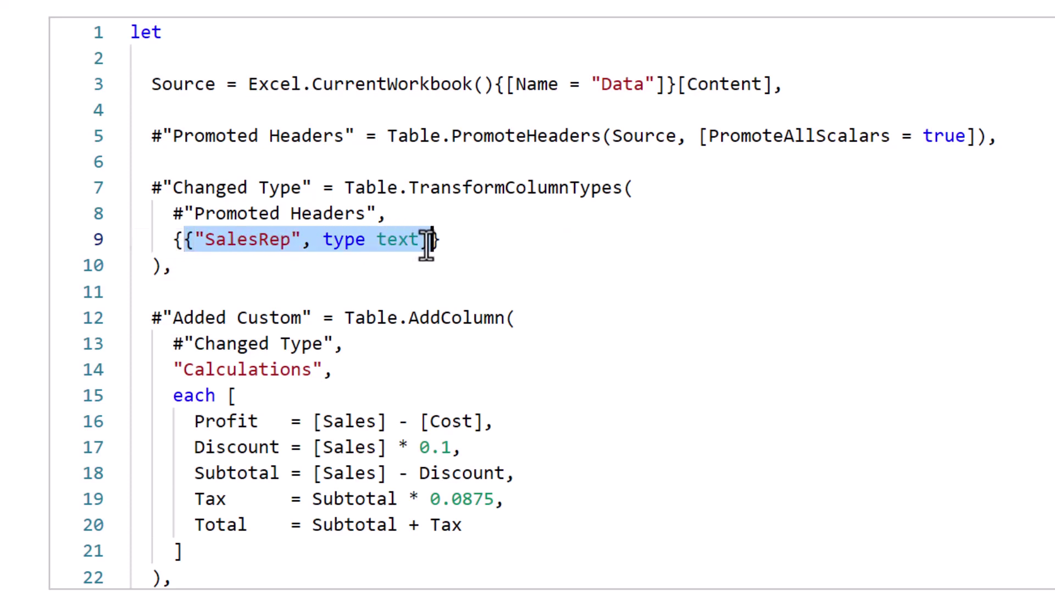
{"action": "scroll", "coordinate": [434, 261], "scroll_direction": "down", "scroll_amount": 8}
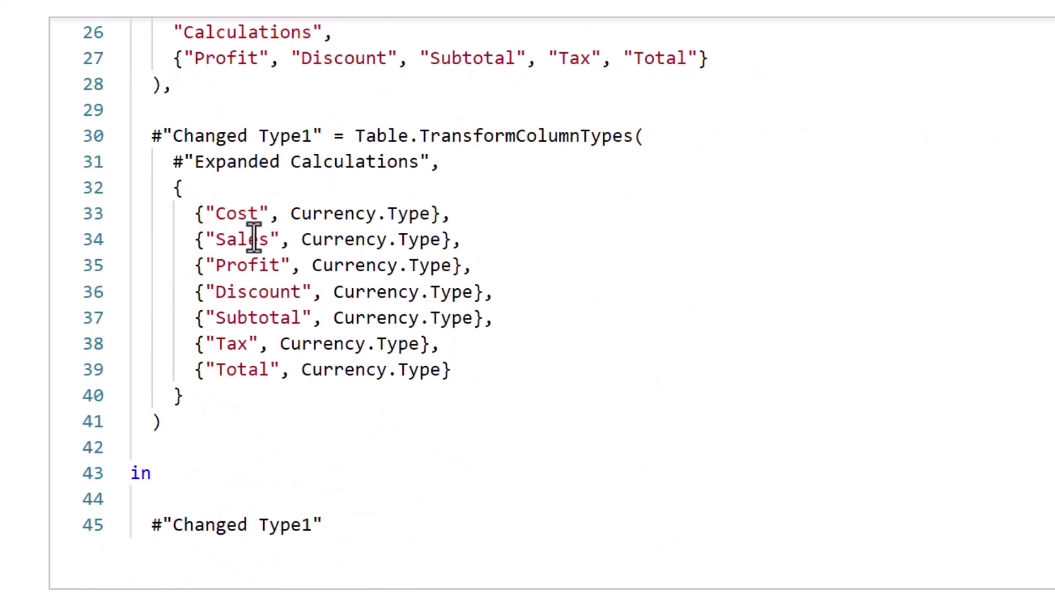
{"action": "scroll", "coordinate": [967, 504], "scroll_direction": "up", "scroll_amount": 8}
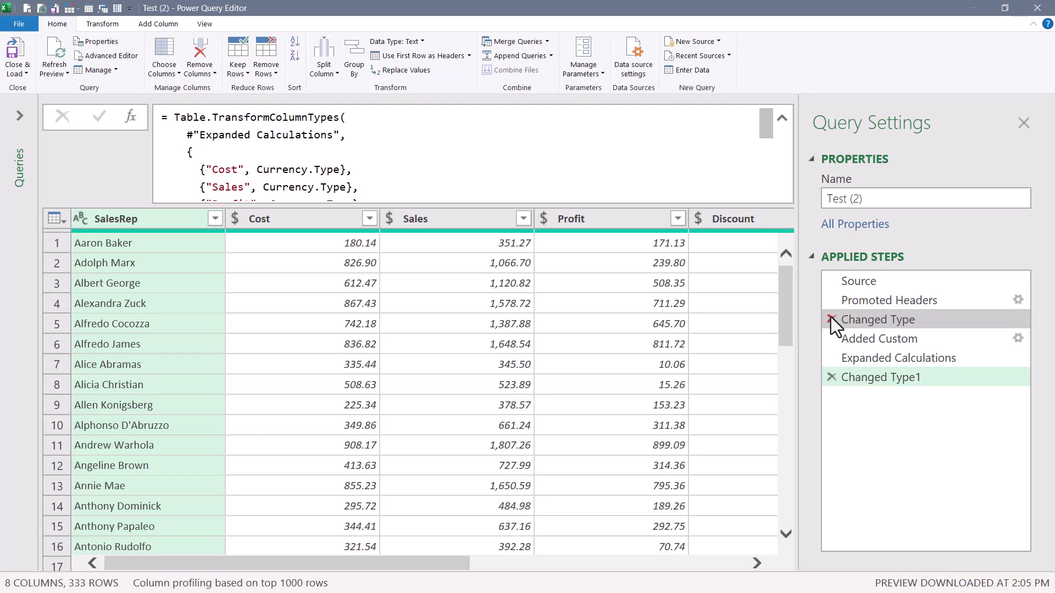
{"action": "left_click", "coordinate": [831, 320]}
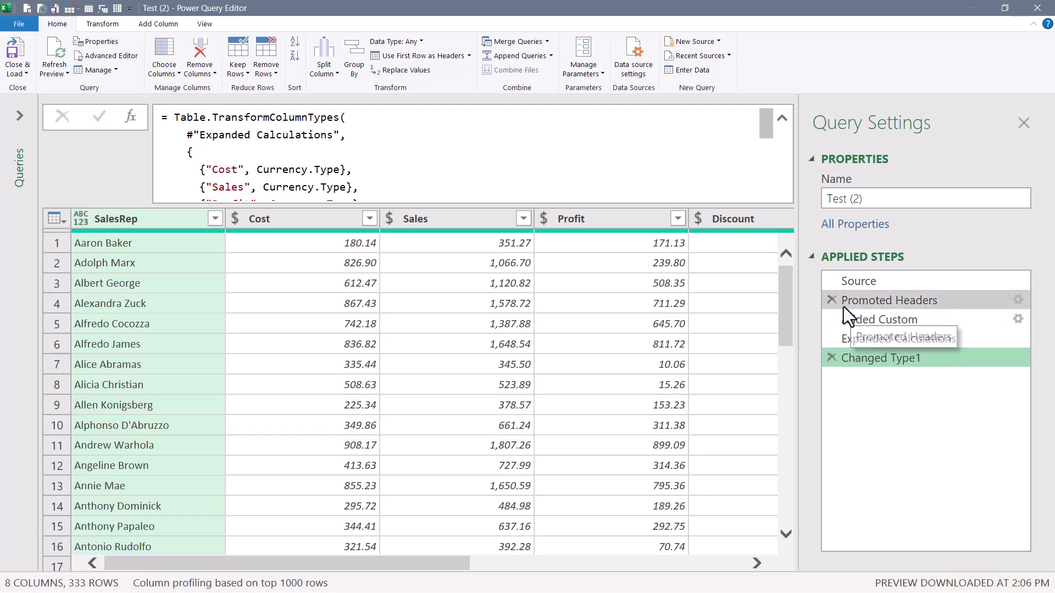
- Set the SalesRep column's data type to Text within the Changed Type1 step
{"action": "left_click", "coordinate": [81, 219]}
{"action": "left_click", "coordinate": [81, 331]}
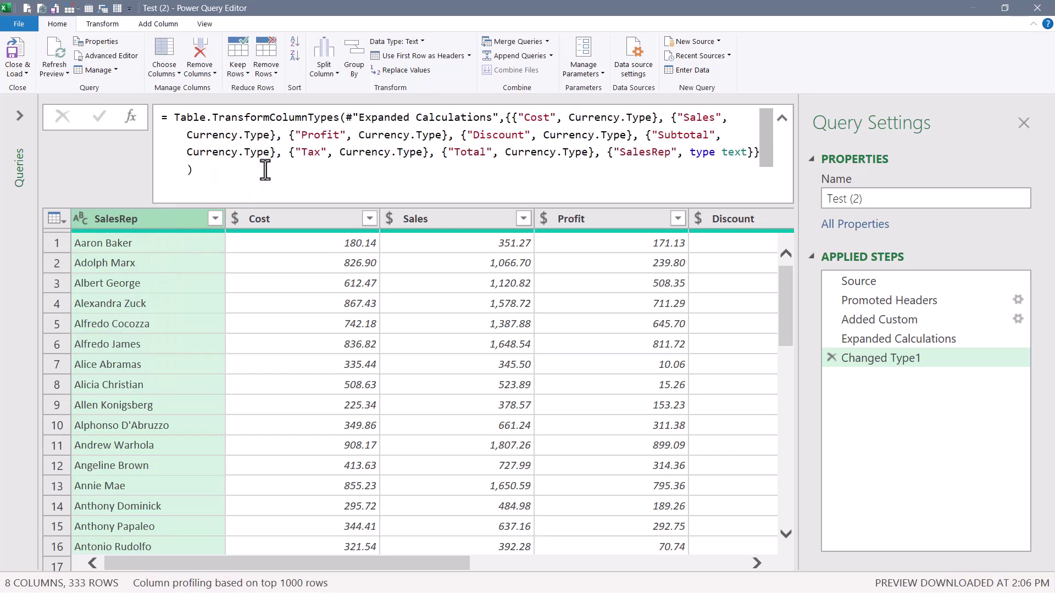
{"action": "left_click_drag", "start_coordinate": [264, 170], "coordinate": [199, 171]}
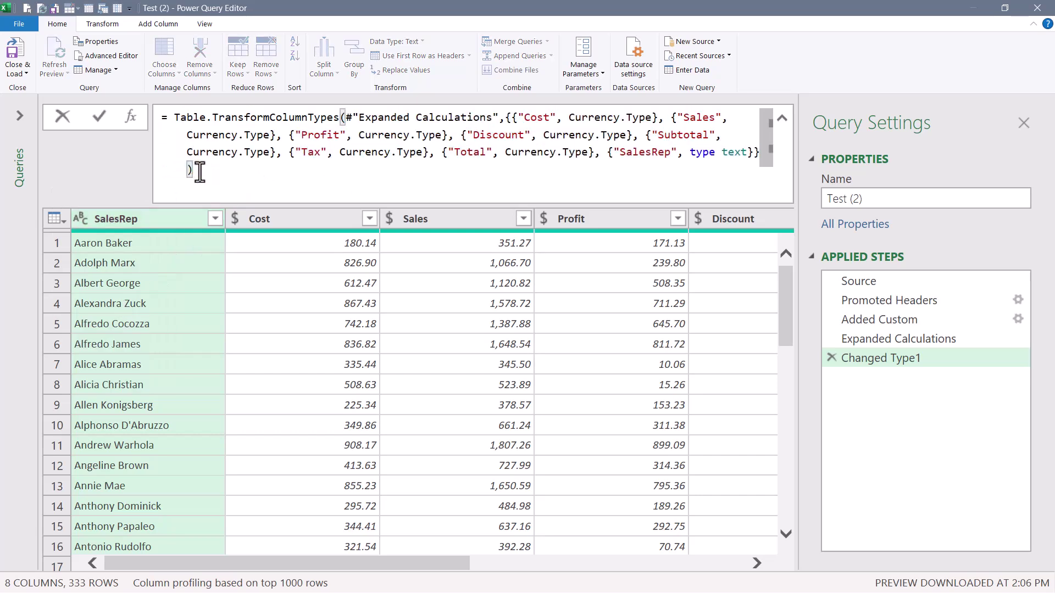
- Delete the Currency.Type entries from Cost through Total in the Changed Type1 step's code, keeping the SalesRep entry
{"action": "left_click", "coordinate": [112, 57]}
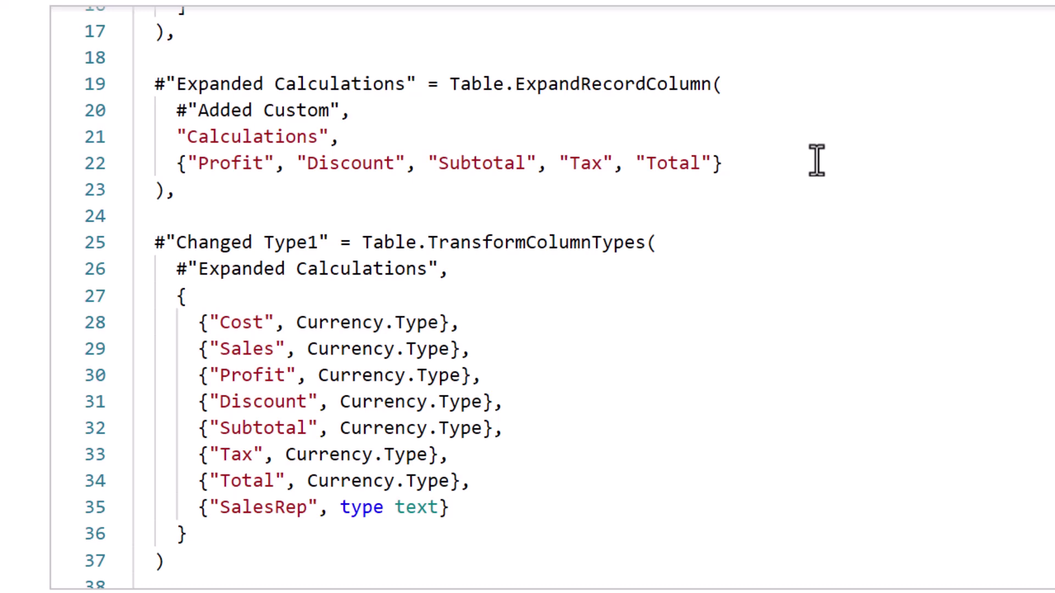
{"action": "scroll", "coordinate": [559, 417], "scroll_direction": "down", "scroll_amount": 1}
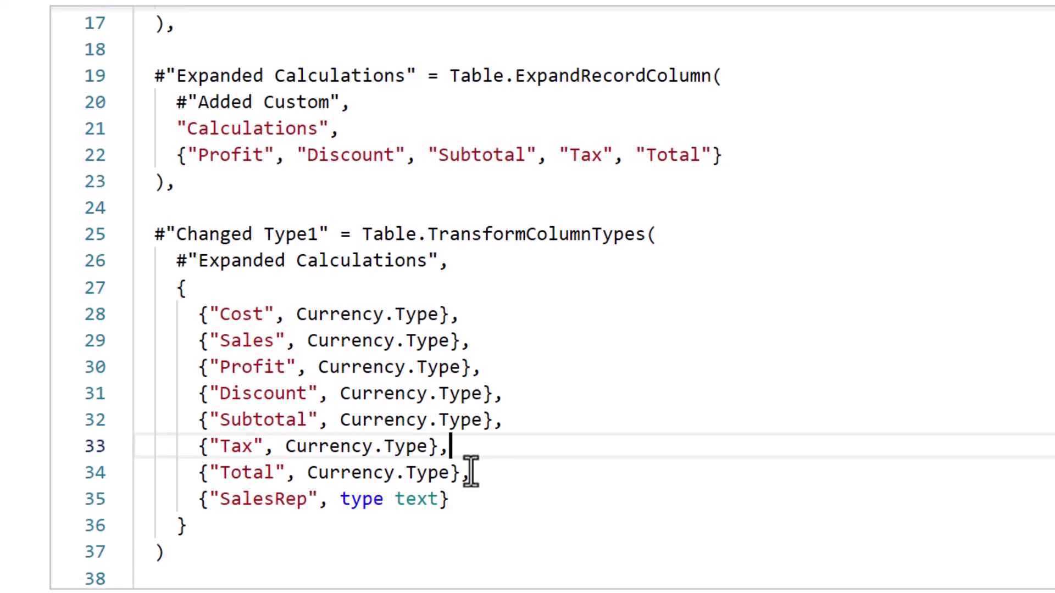
{"action": "left_click_drag", "start_coordinate": [471, 470], "coordinate": [114, 312]}
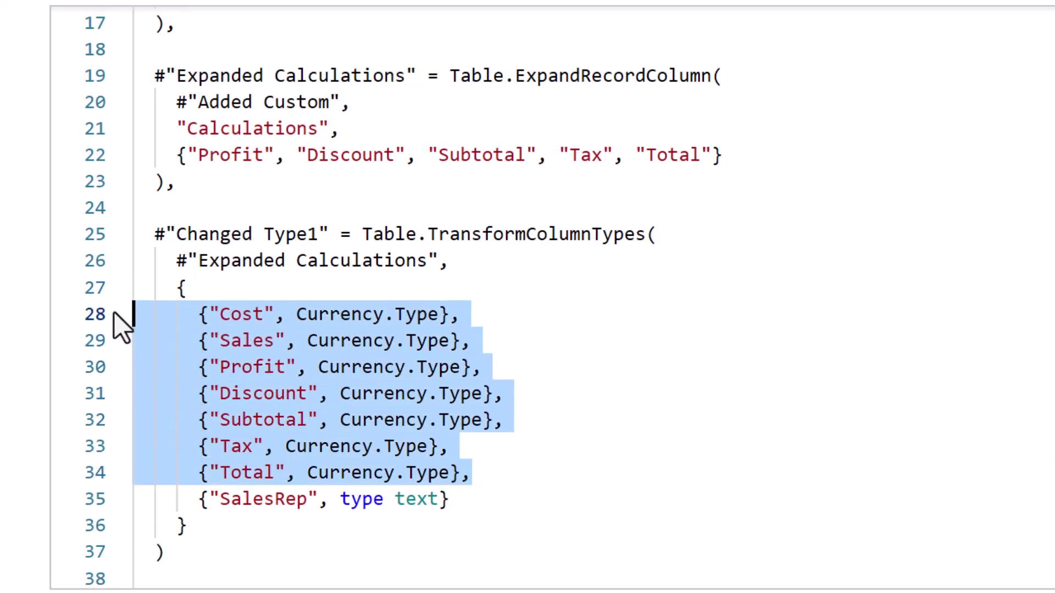
{"action": "key", "text": "Delete"}
{"action": "key", "text": "Delete"}
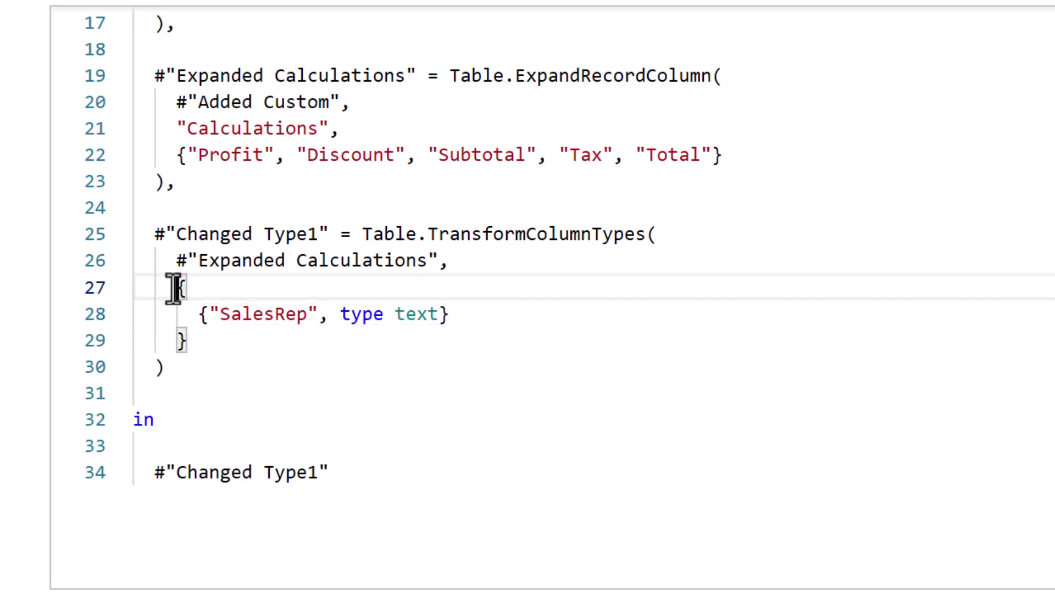
- Add Currency.From as an argument after the type list in the Changed Type1 step
{"action": "left_click_drag", "start_coordinate": [175, 288], "coordinate": [469, 314]}
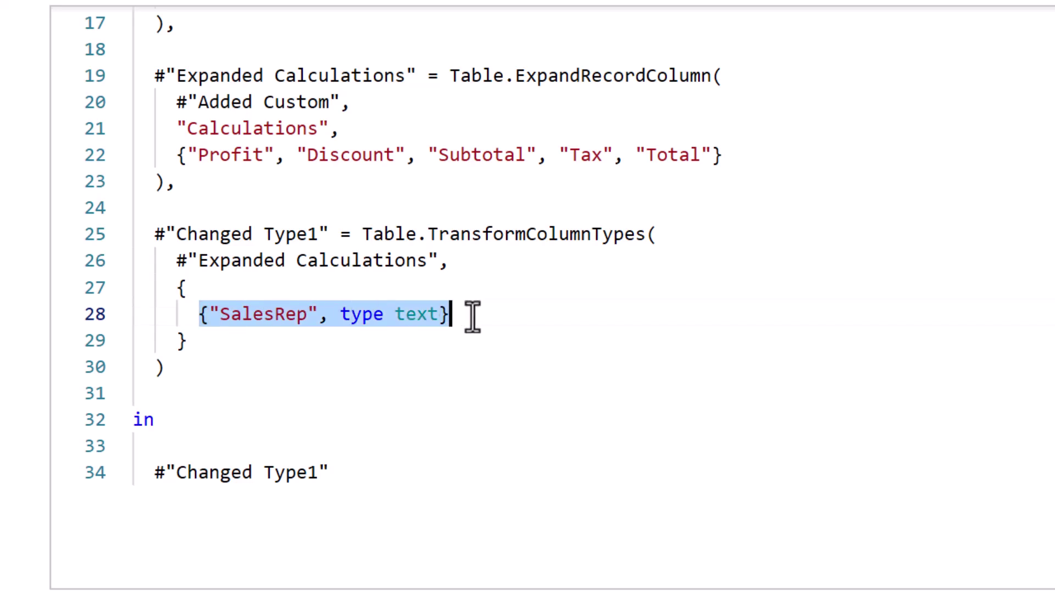
{"action": "left_click", "coordinate": [234, 340]}
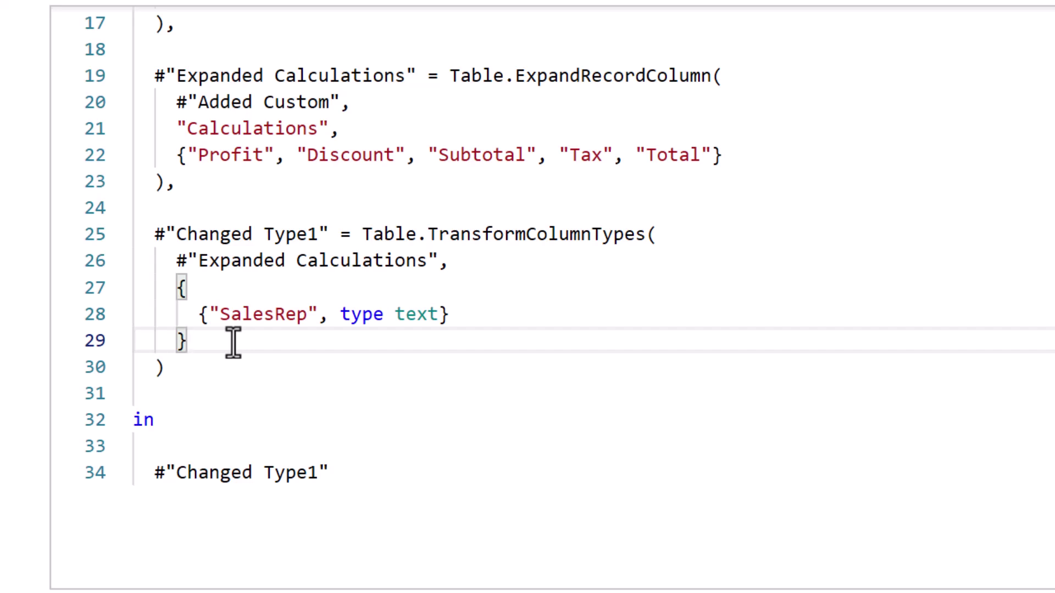
{"action": "type", "text": ", Curr"}
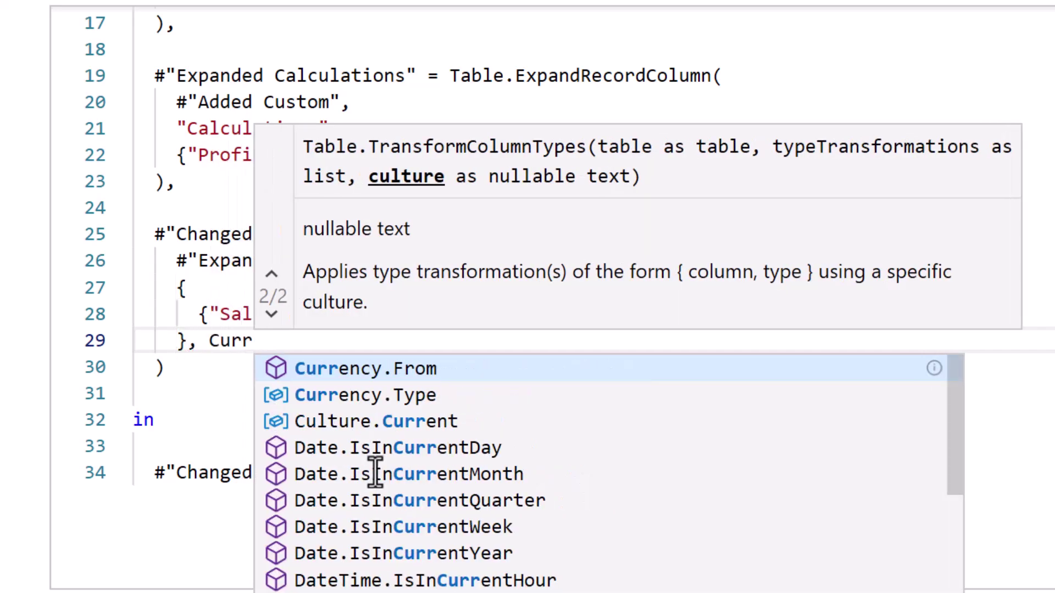
{"action": "key", "text": "Tab"}
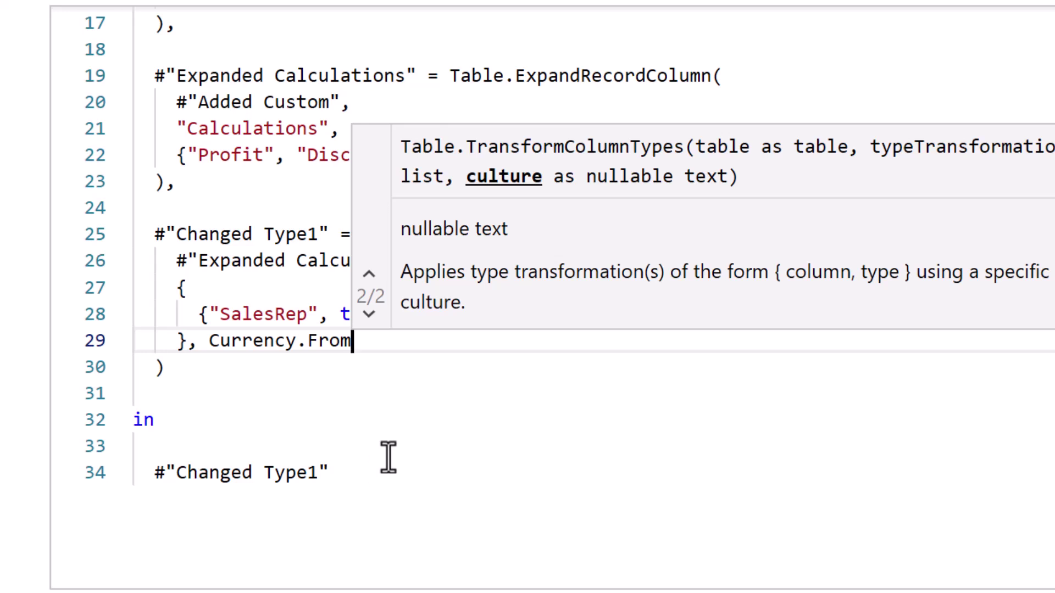
{"action": "left_click", "coordinate": [408, 417]}
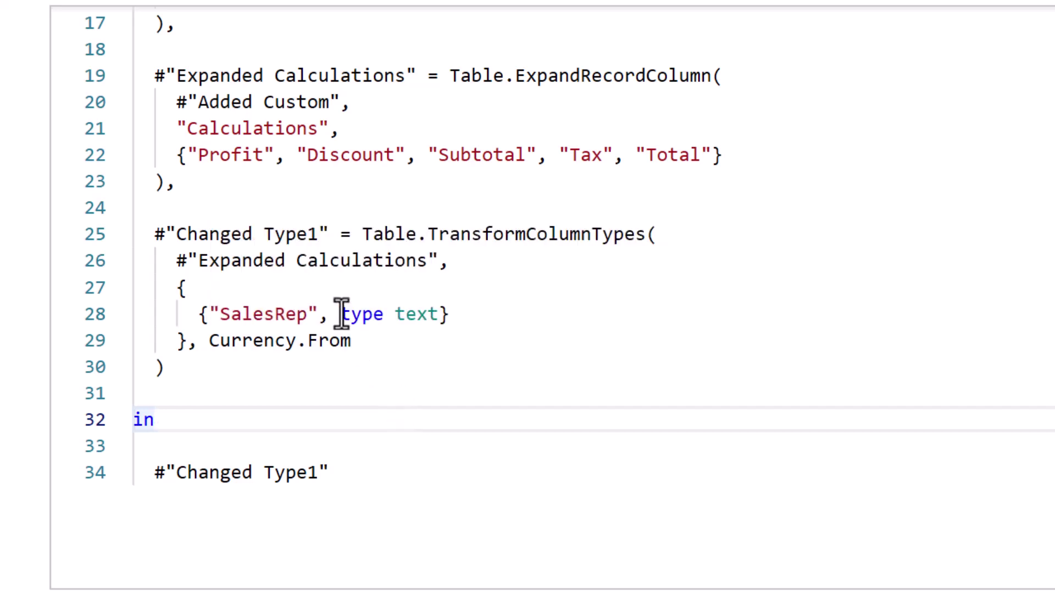
- Replace the SalesRep type in the Changed Type1 step with Text.From, apply the code and review the resulting formula
{"action": "left_click_drag", "start_coordinate": [341, 315], "coordinate": [438, 316]}
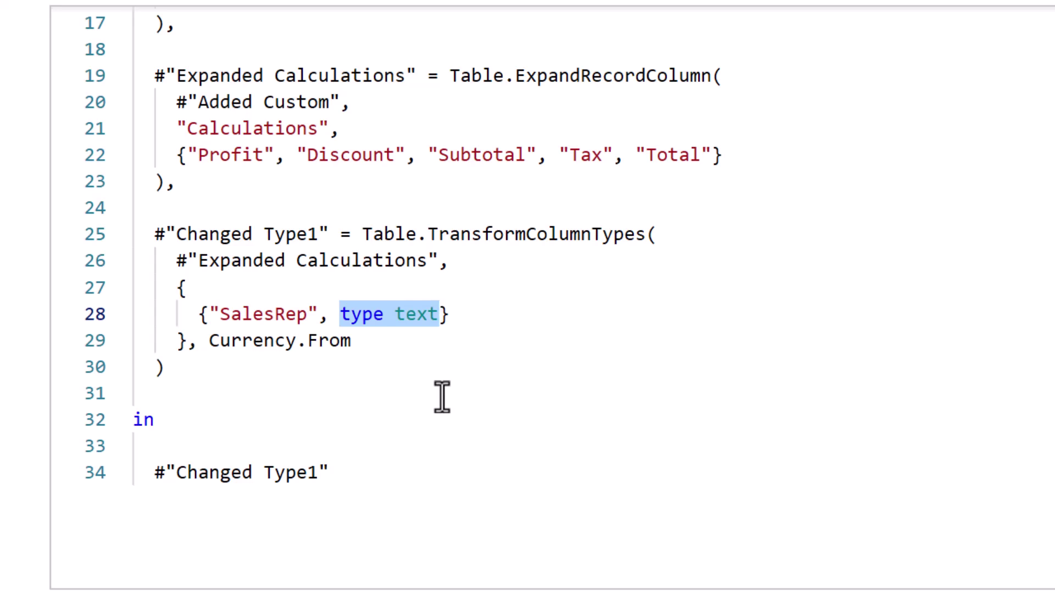
{"action": "type", "text": "Text"}
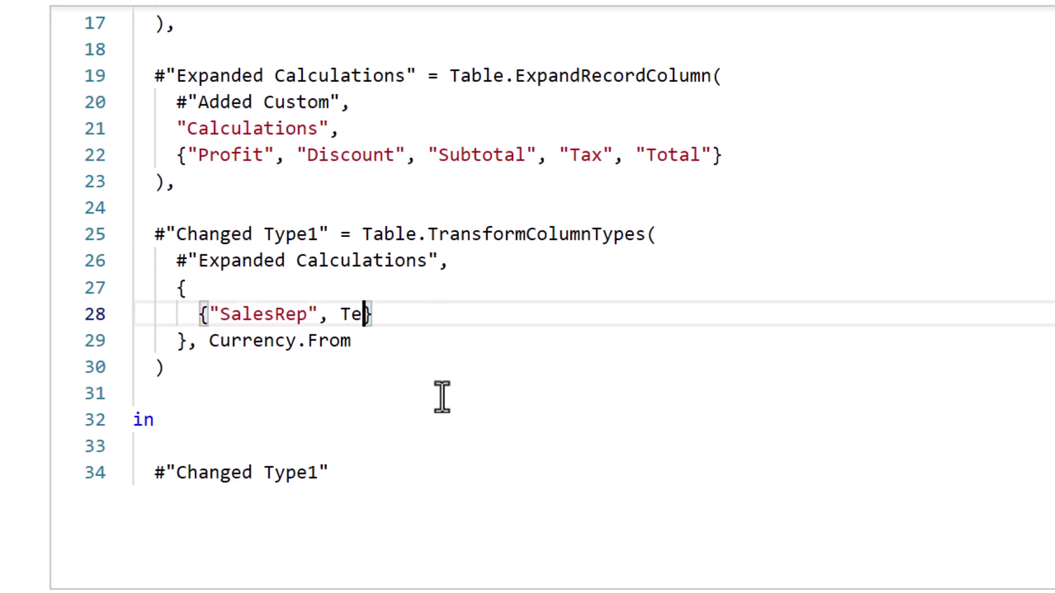
{"action": "type", "text": "fr"}
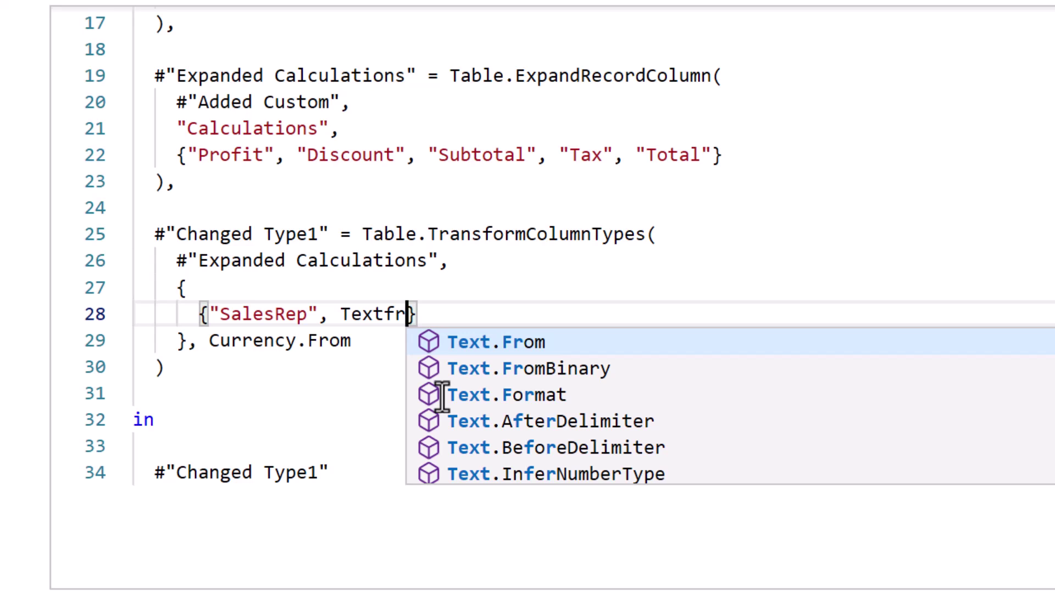
{"action": "key", "text": "Tab"}
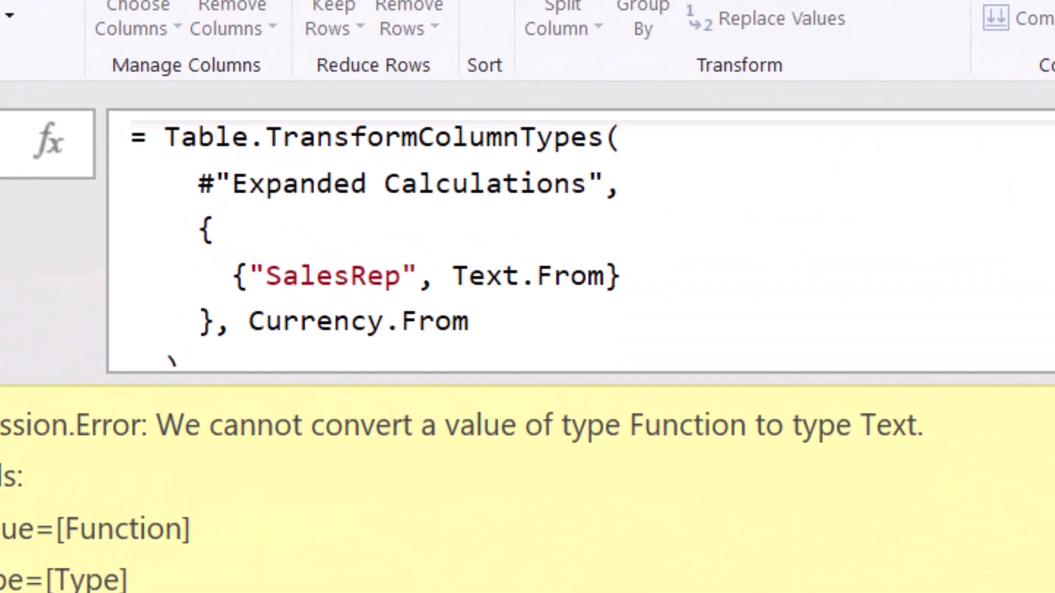
{"action": "scroll", "coordinate": [634, 151], "scroll_direction": "down", "scroll_amount": 1}
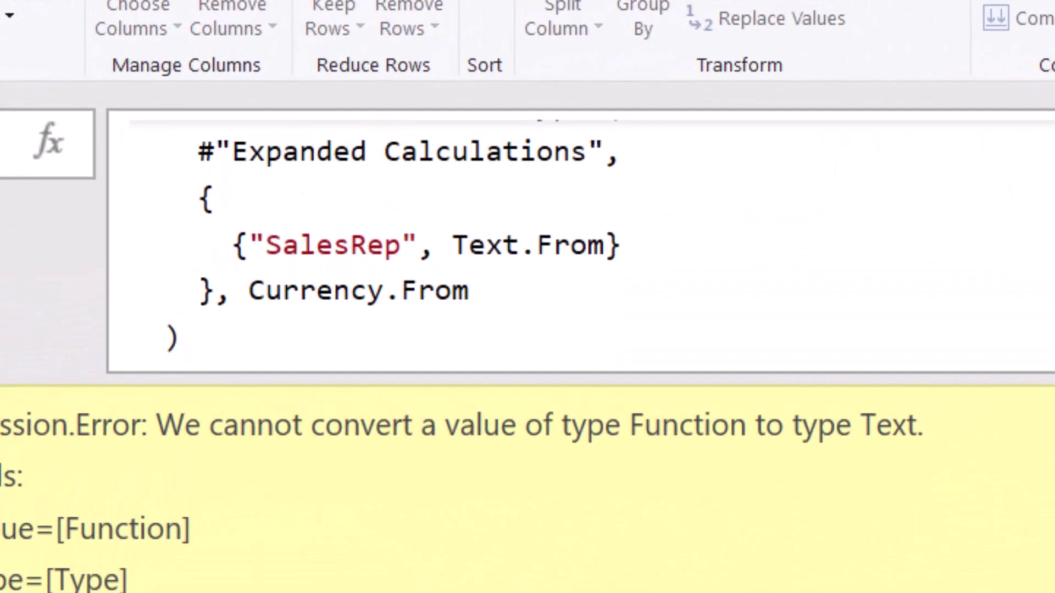
- Change the Changed Type1 step's function from Table.TransformColumnTypes to Table.TransformColumns and apply the formula
{"action": "left_click_drag", "start_coordinate": [249, 245], "coordinate": [416, 249]}
{"action": "left_click_drag", "start_coordinate": [514, 247], "coordinate": [572, 248]}
{"action": "left_click_drag", "start_coordinate": [252, 299], "coordinate": [470, 298]}
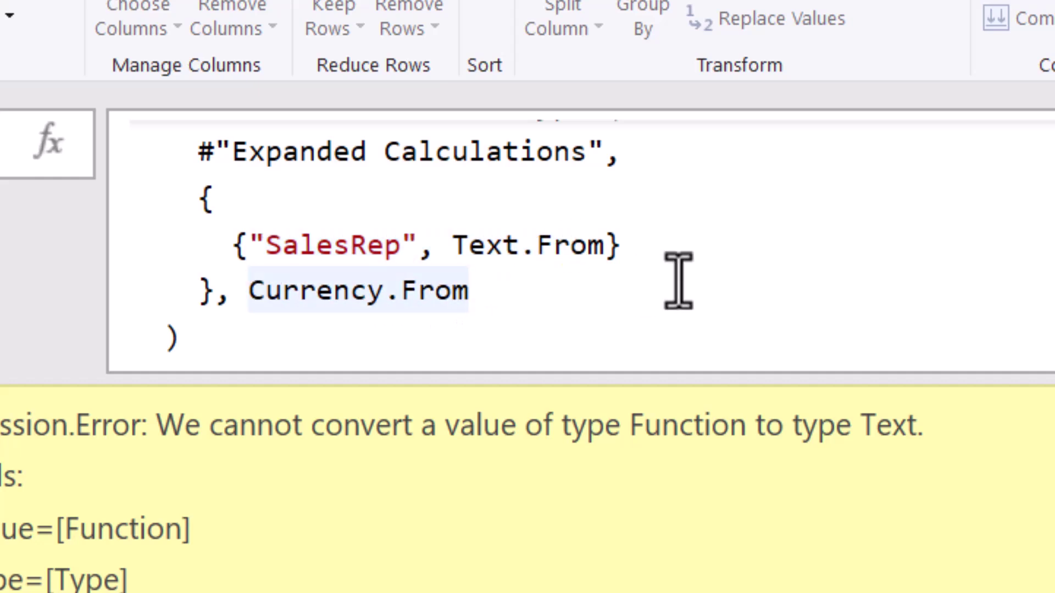
{"action": "scroll", "coordinate": [679, 280], "scroll_direction": "up", "scroll_amount": 1}
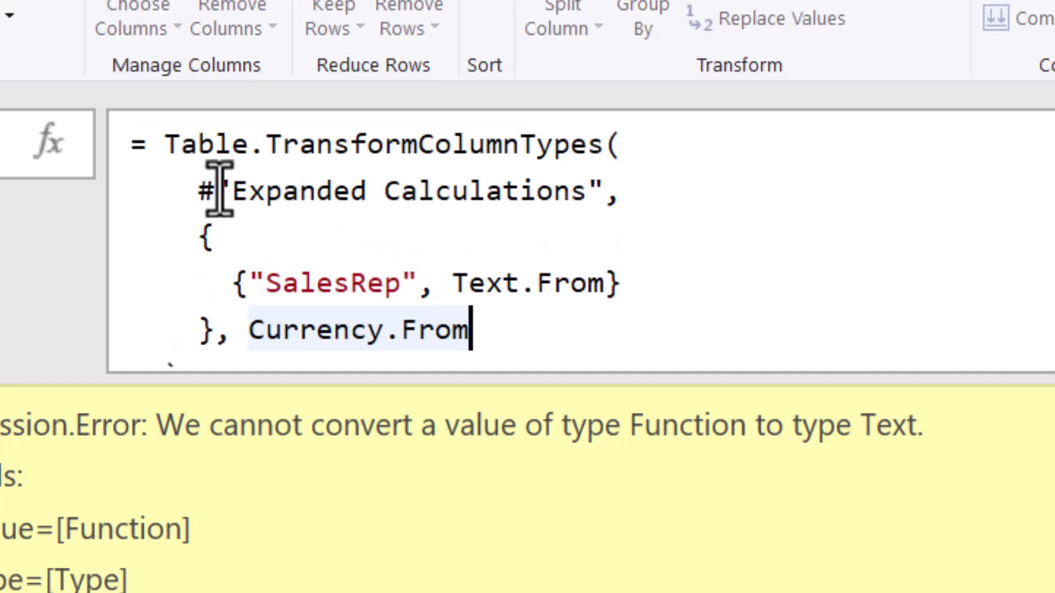
{"action": "left_click_drag", "start_coordinate": [166, 145], "coordinate": [600, 153]}
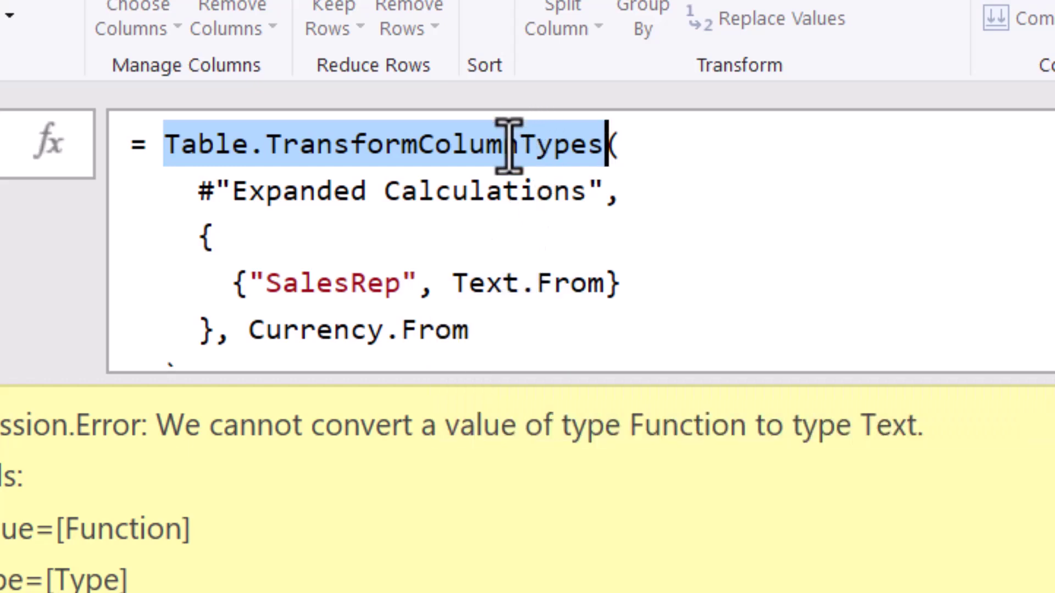
{"action": "left_click_drag", "start_coordinate": [521, 146], "coordinate": [589, 145]}
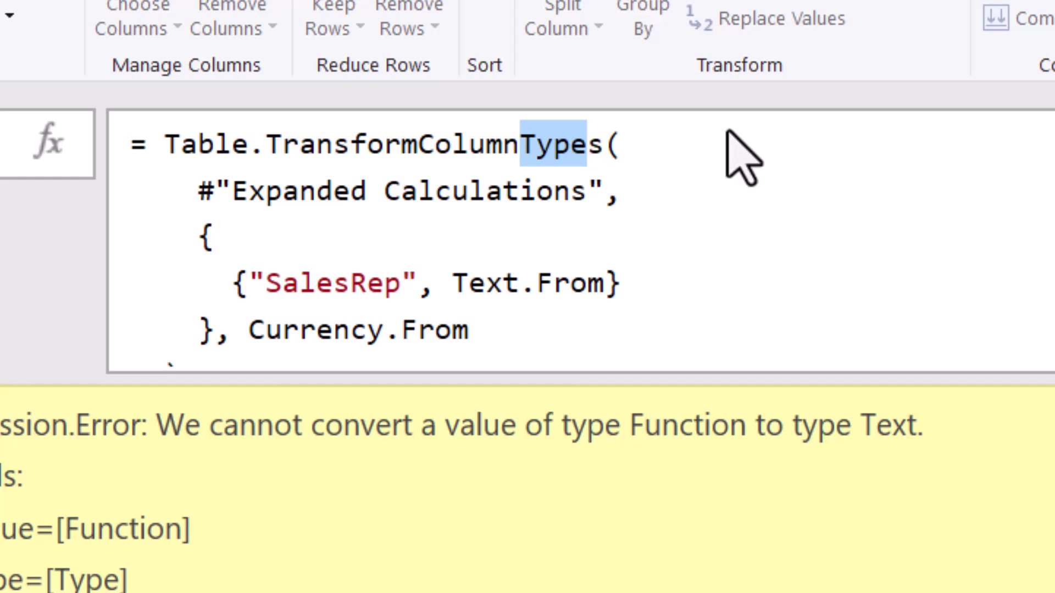
{"action": "key", "text": "BackSpace"}
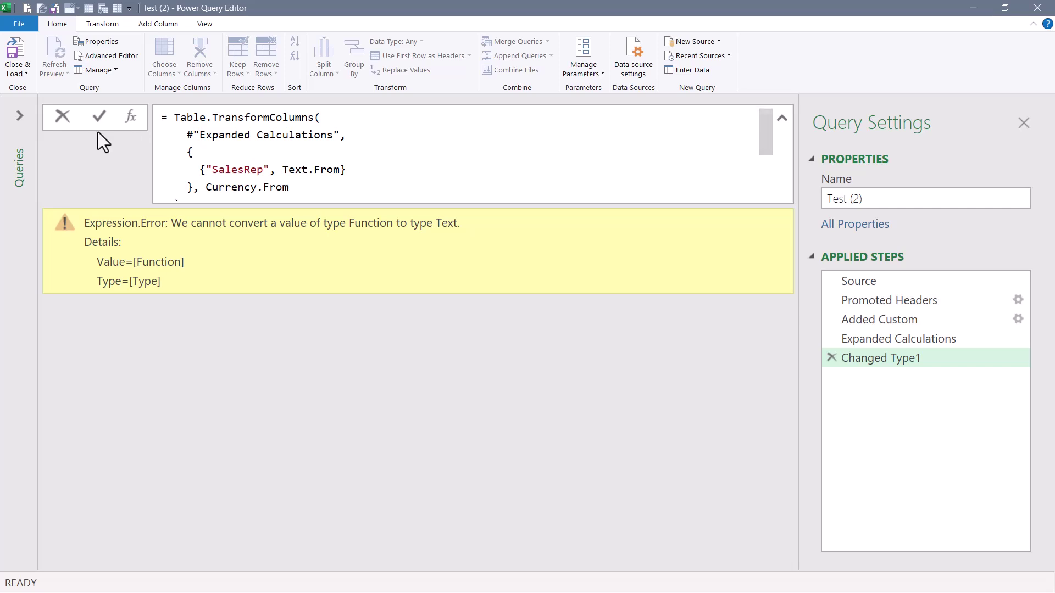
{"action": "left_click", "coordinate": [64, 123]}
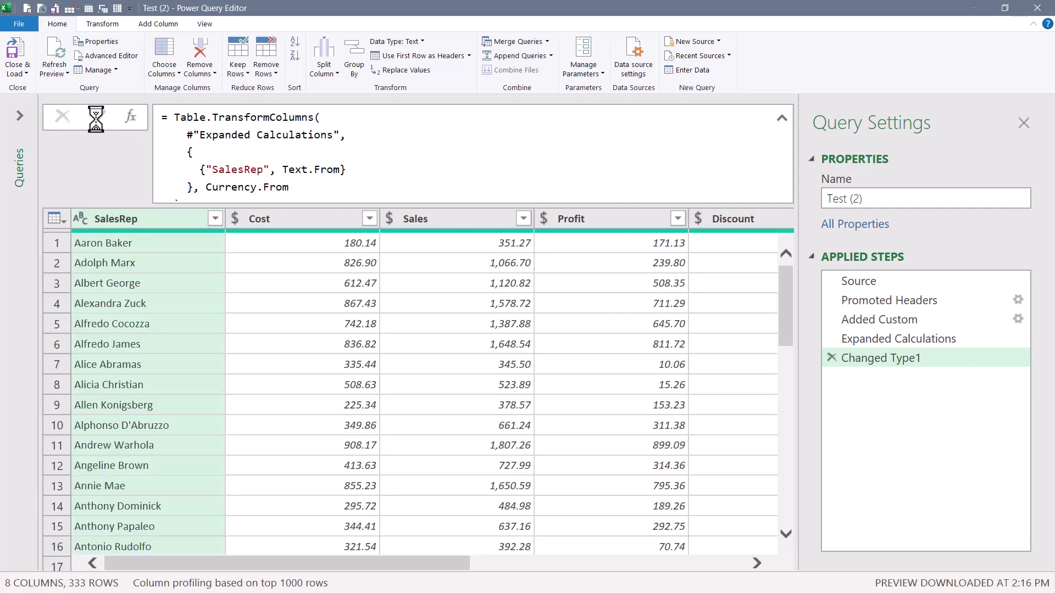
- Review the query's applied steps from Source through Changed Type1, including the record calculations in the Added Custom step's formula
{"action": "left_click", "coordinate": [873, 282]}
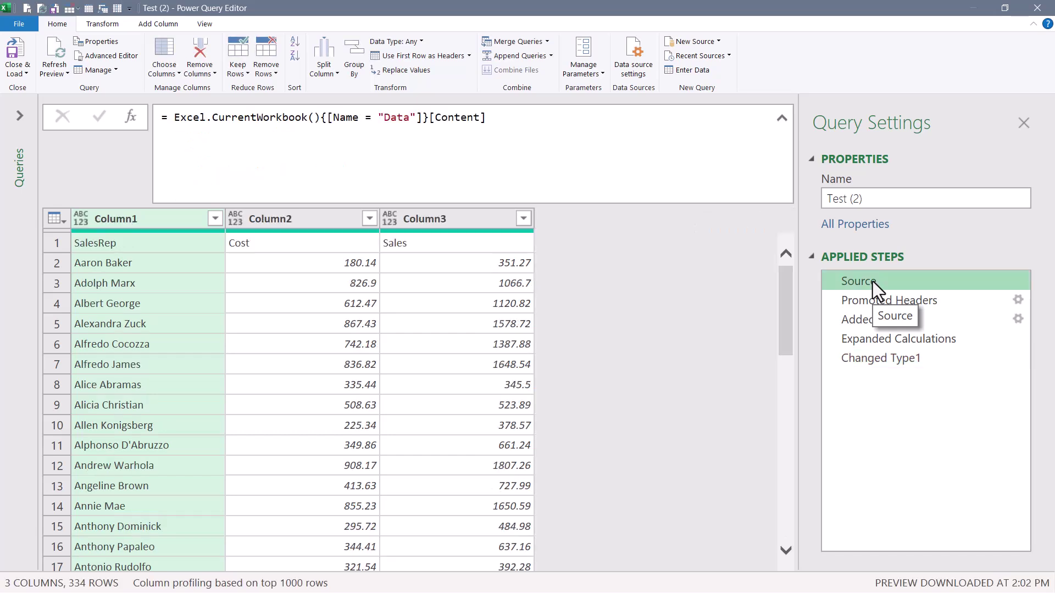
{"action": "left_click", "coordinate": [874, 298]}
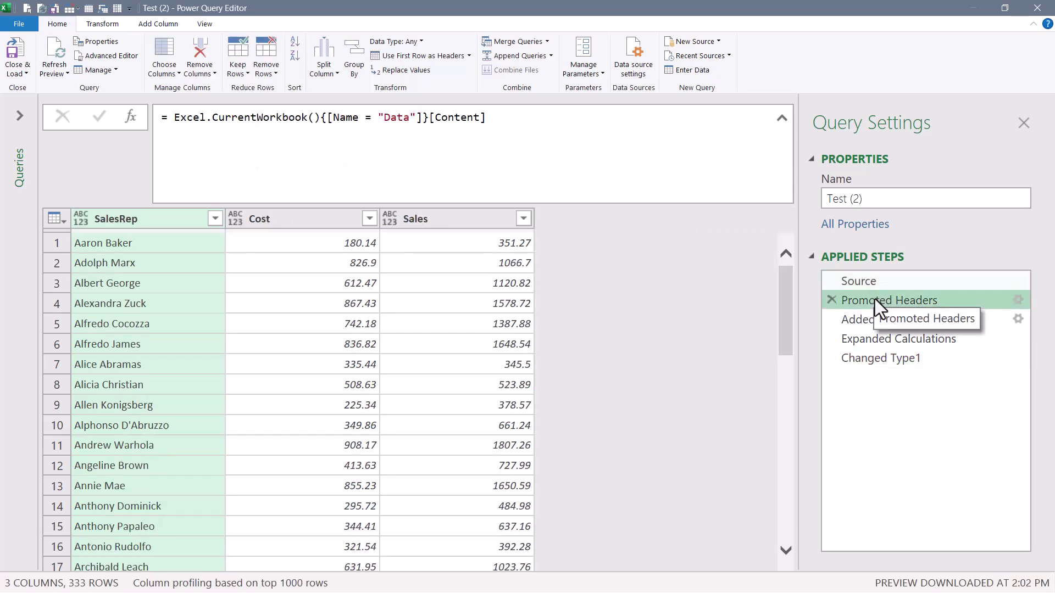
{"action": "left_click", "coordinate": [854, 321]}
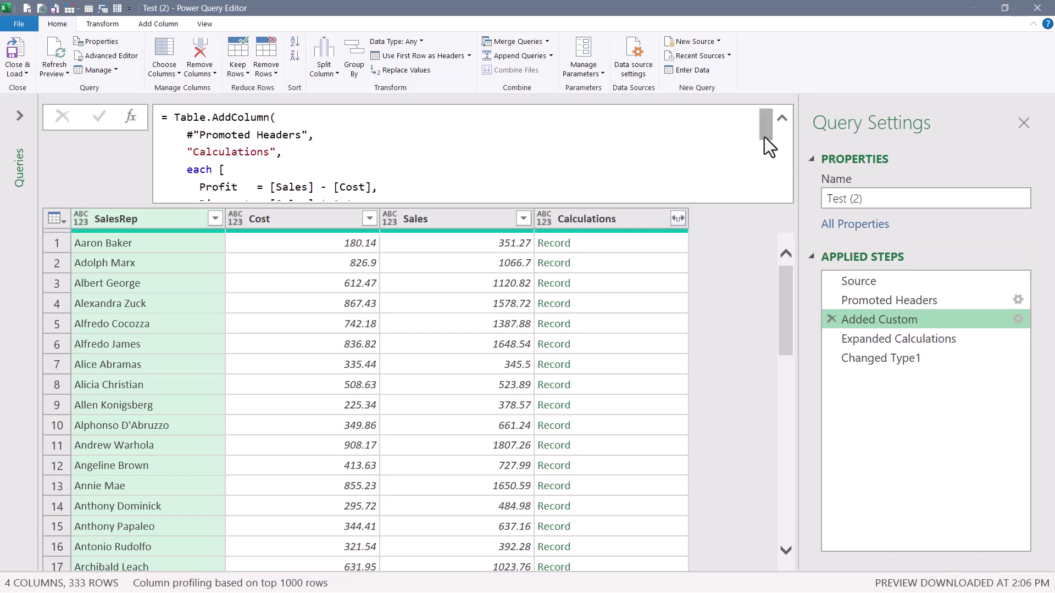
{"action": "left_click_drag", "start_coordinate": [764, 137], "coordinate": [767, 153]}
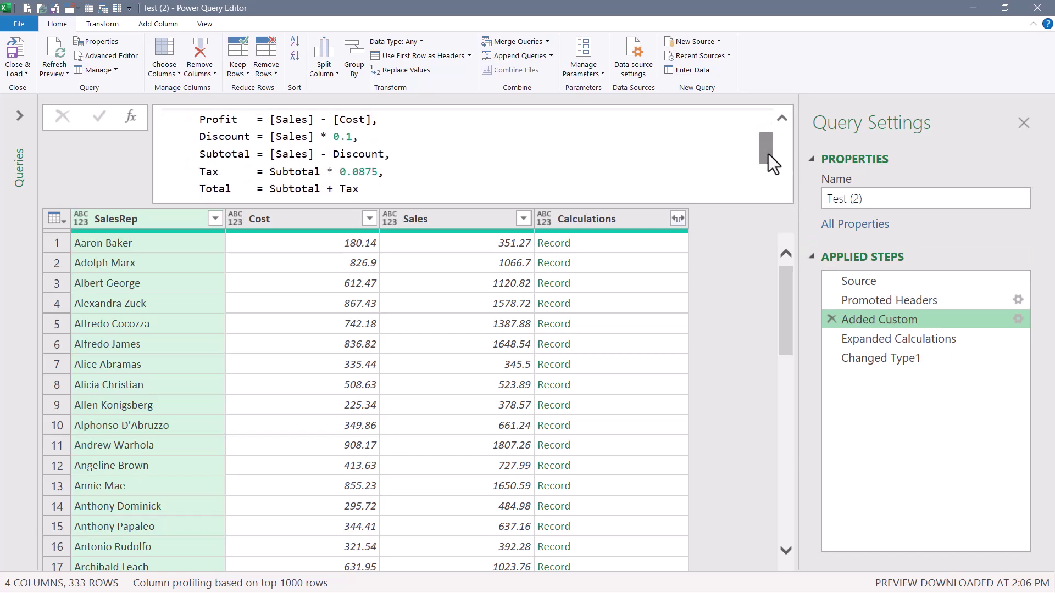
{"action": "key", "text": "Down"}
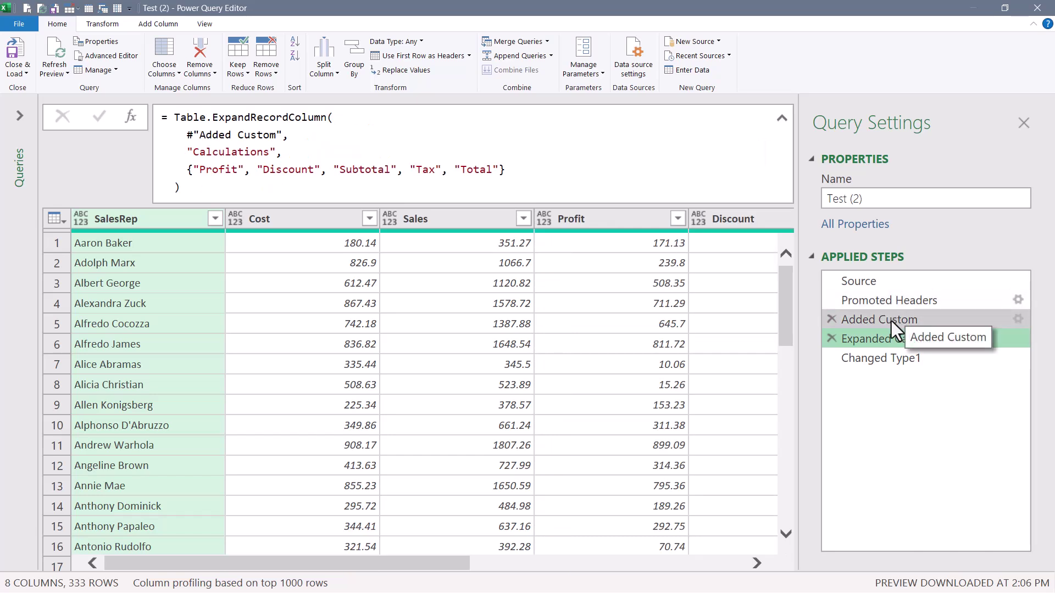
{"action": "left_click", "coordinate": [885, 360]}
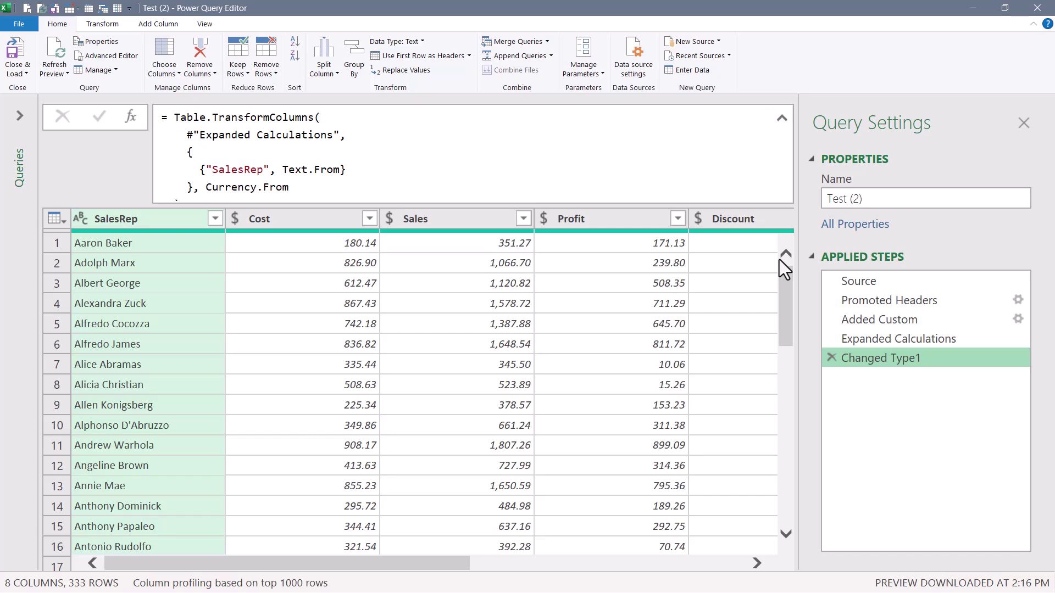
{"action": "key", "text": "Up"}
{"action": "key", "text": "Up"}
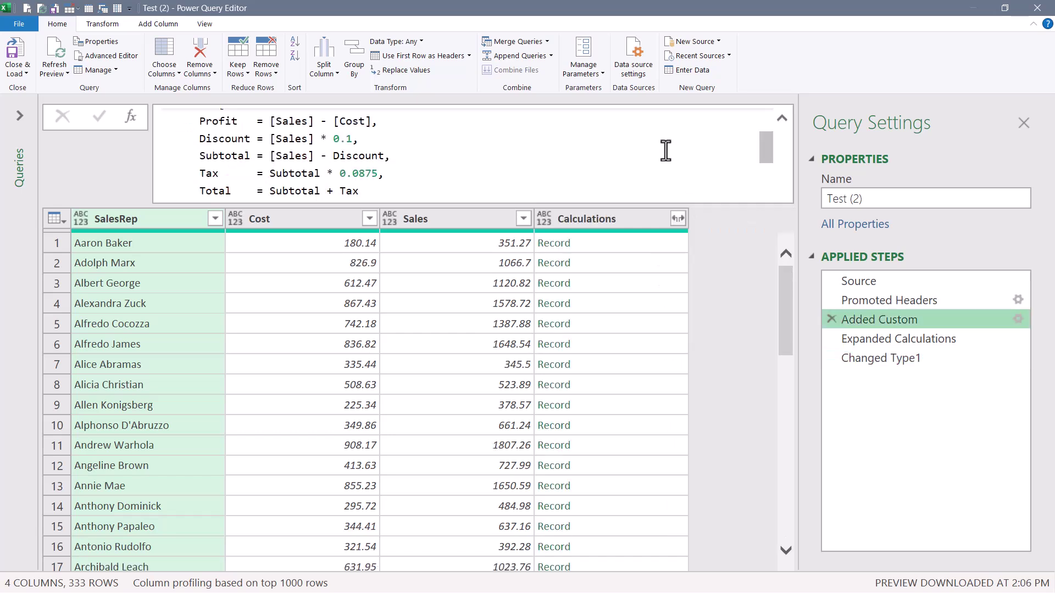